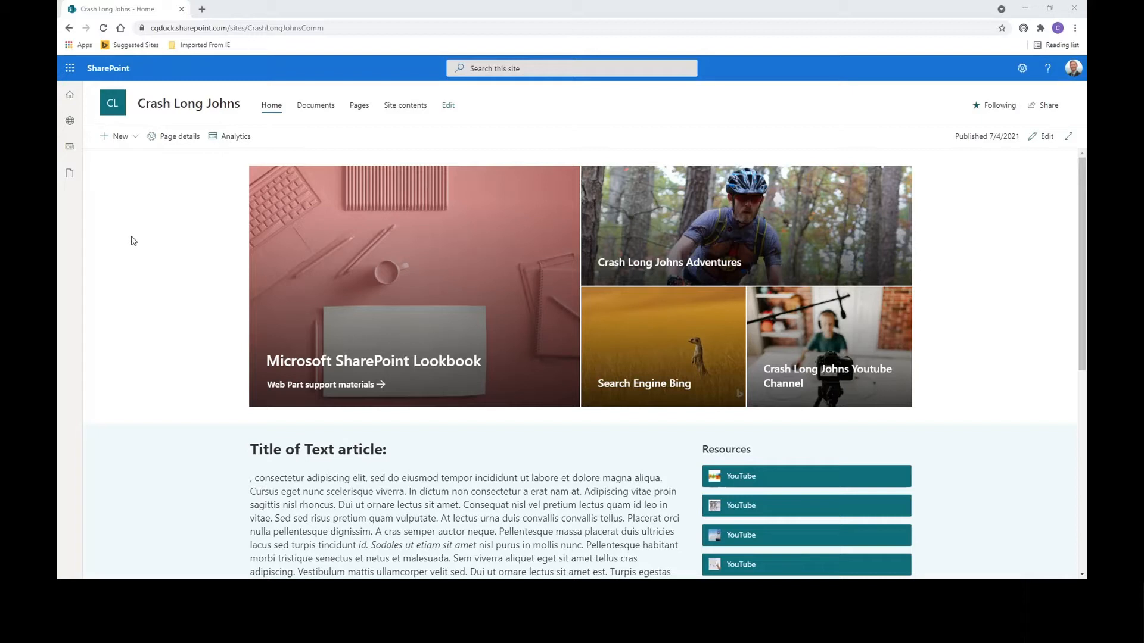
- Create a blank list named "CLJ PTO Request" with the description "Request PTO", shown in the site navigation
click(133, 139)
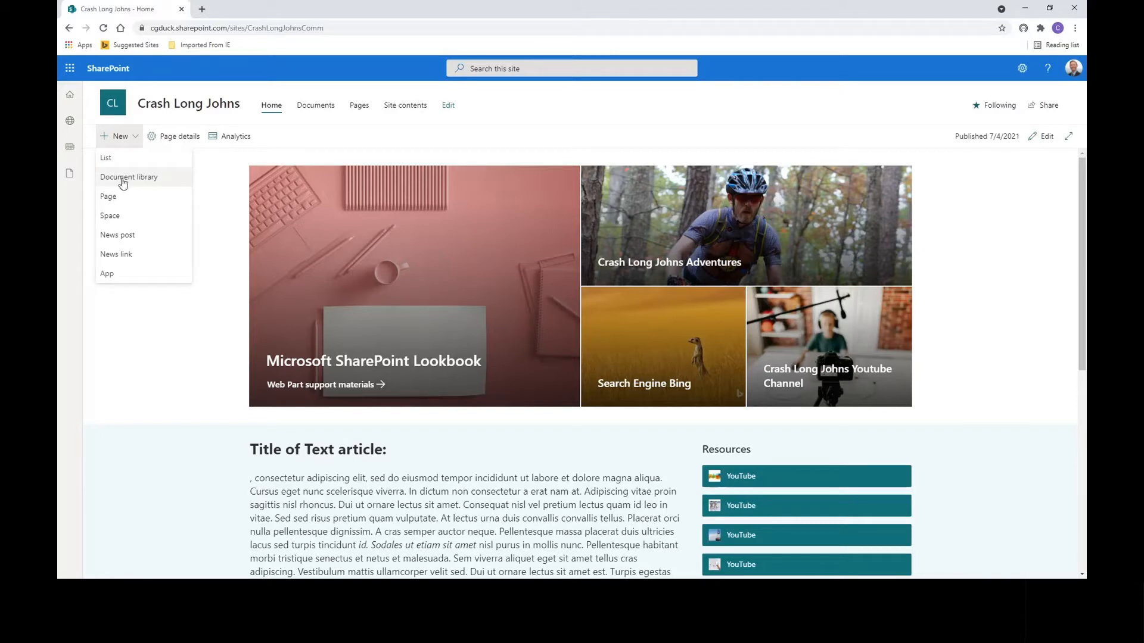
click(108, 159)
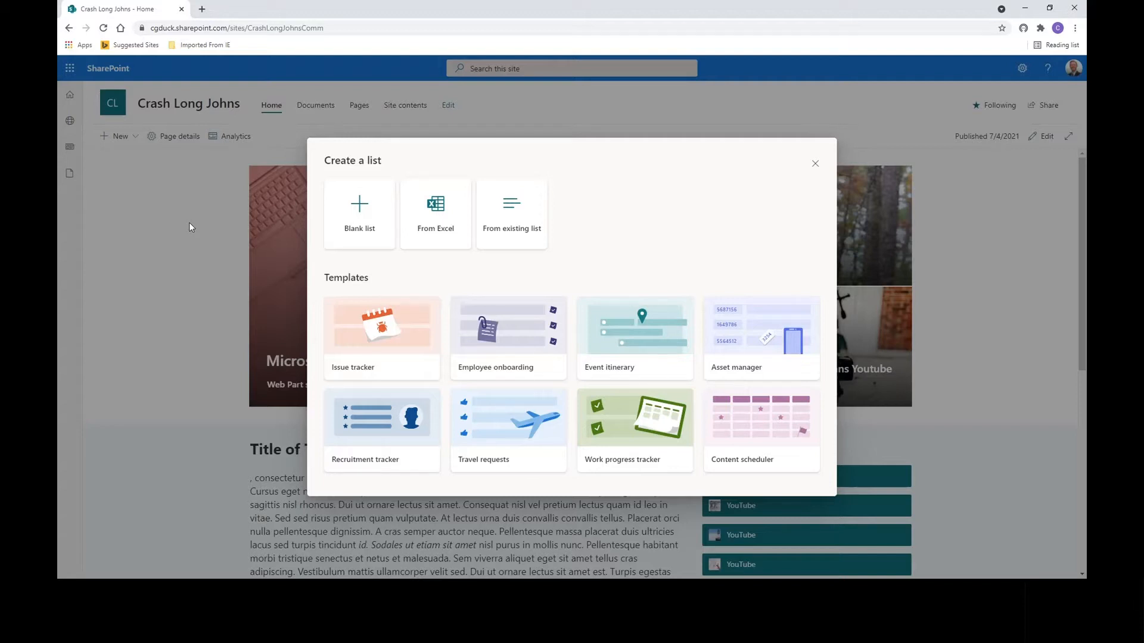
click(353, 221)
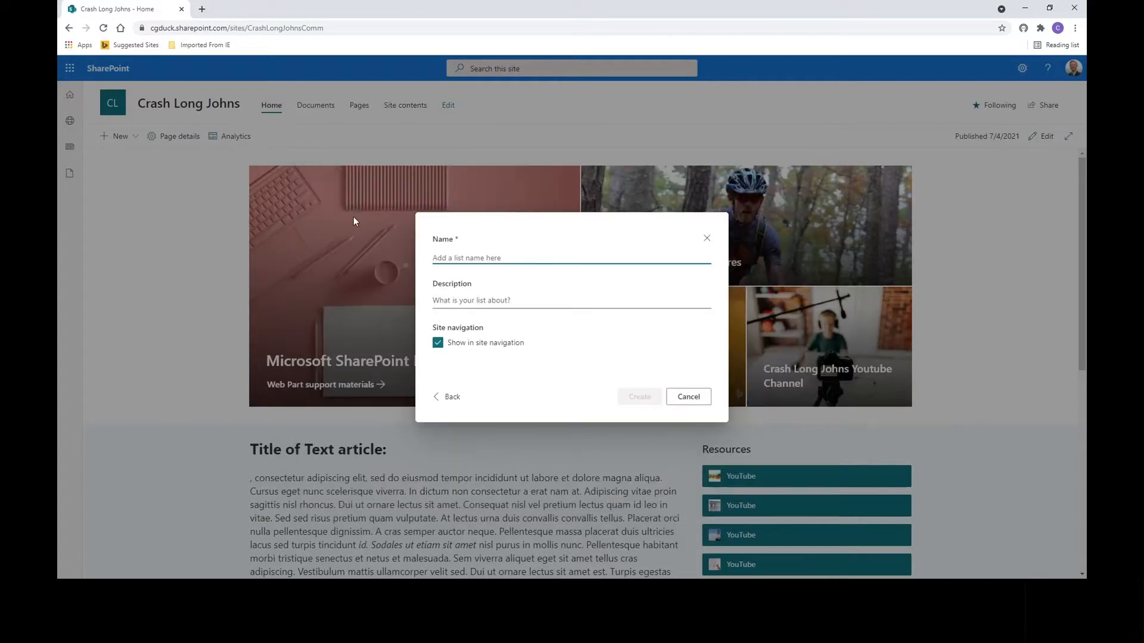
text(CLJ PTO Request)
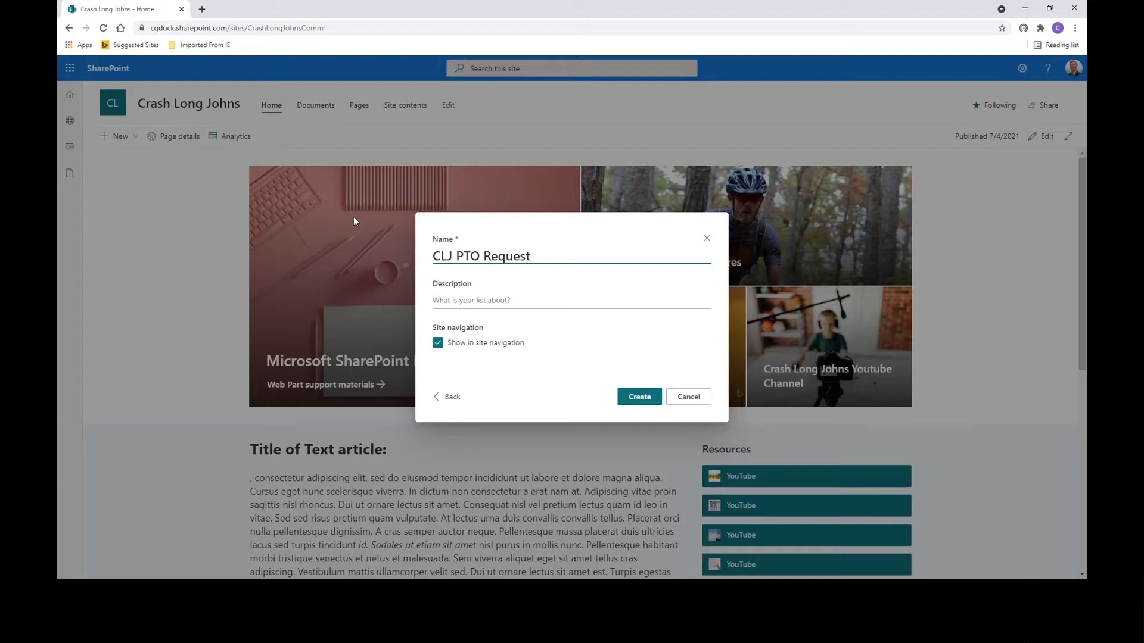
click(454, 300)
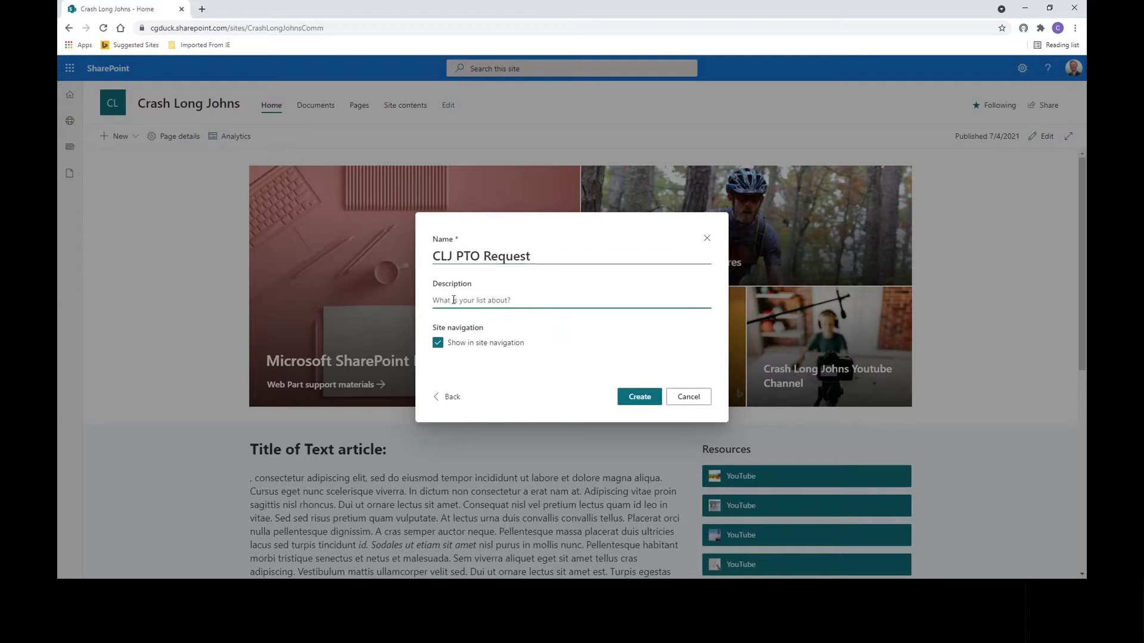
text(Request PTO)
click(633, 398)
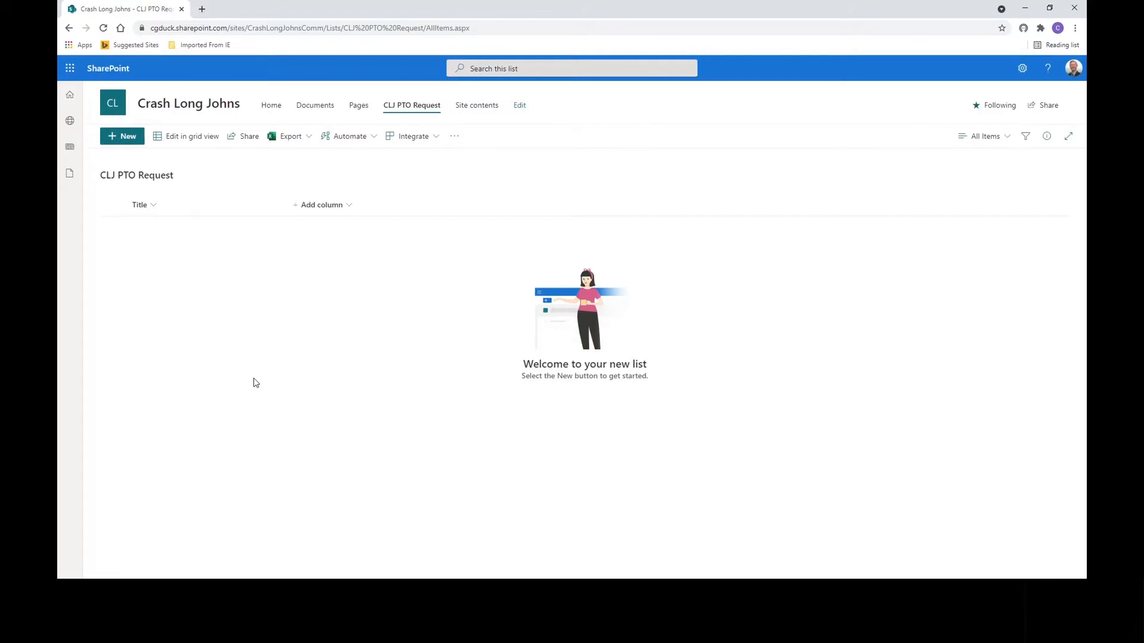
- Add a required Person column named "Requester" with the description "Requester requesting day off" to the list
click(323, 210)
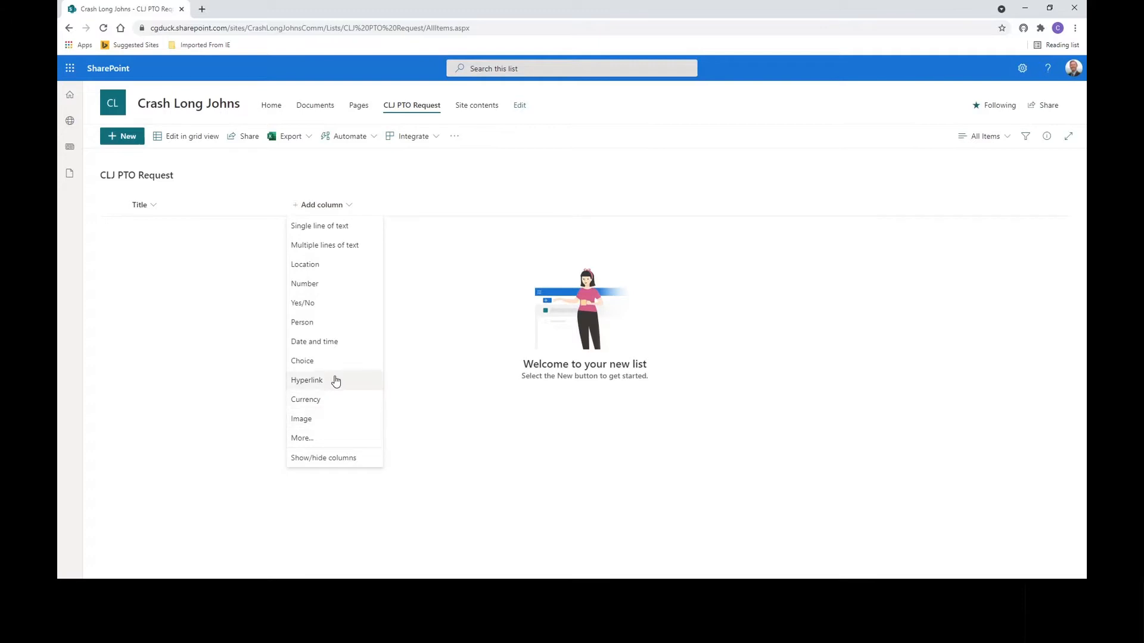
click(325, 325)
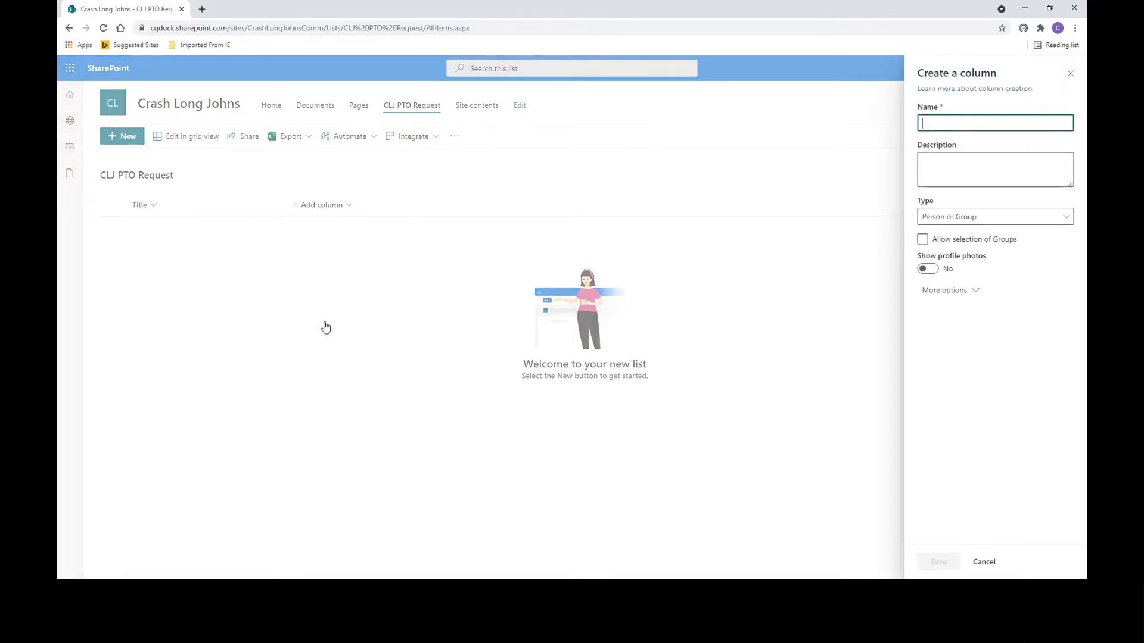
text(Reqe)
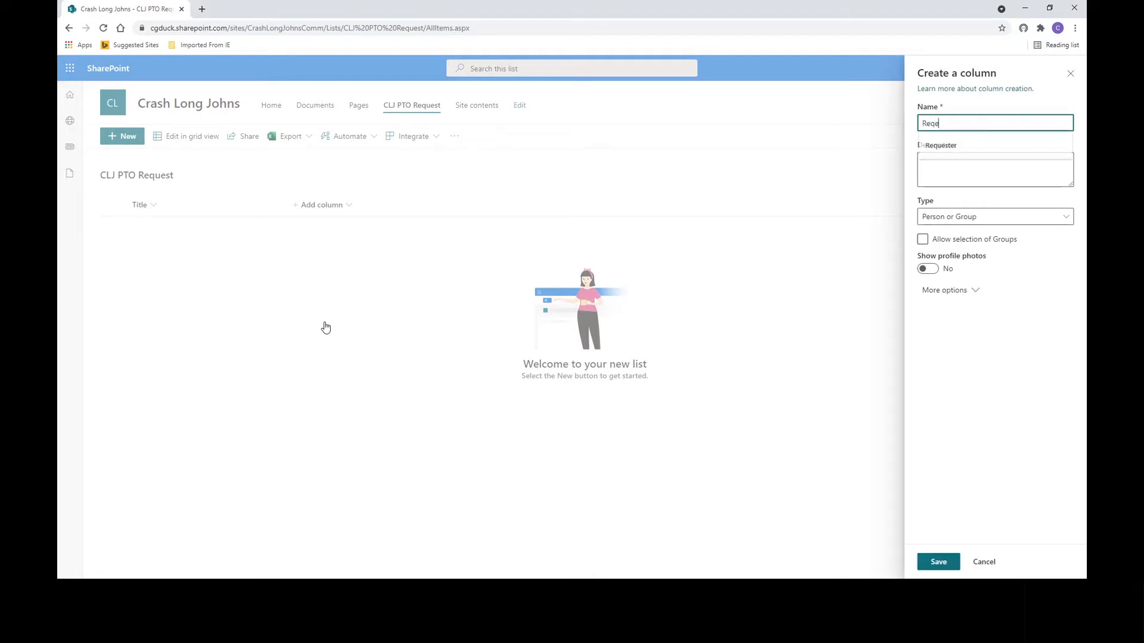
text(uster)
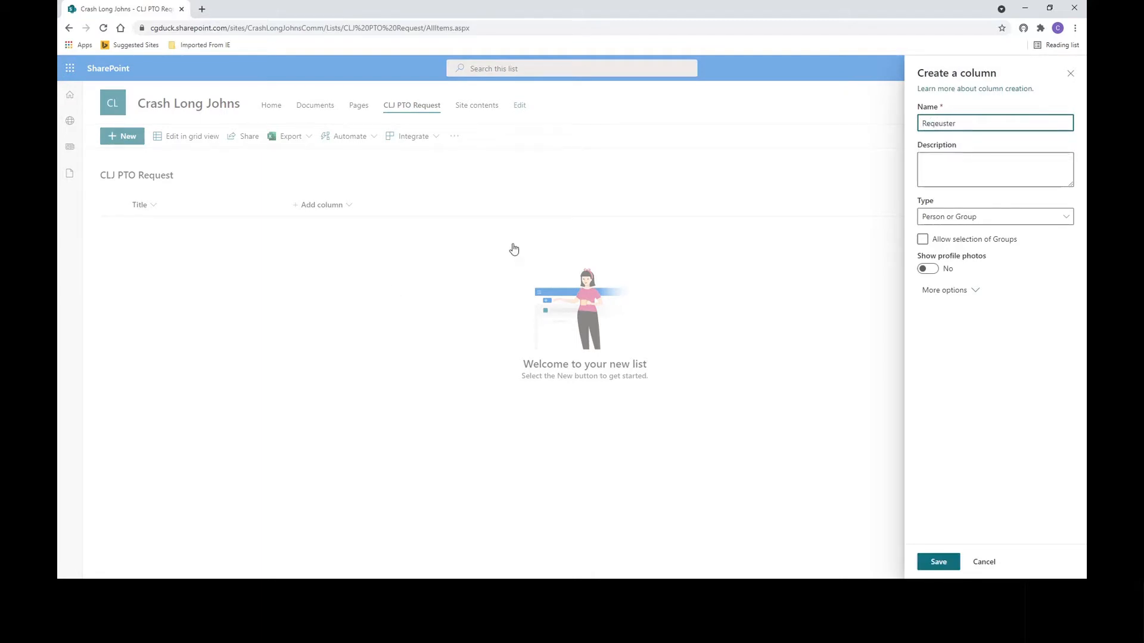
click(944, 166)
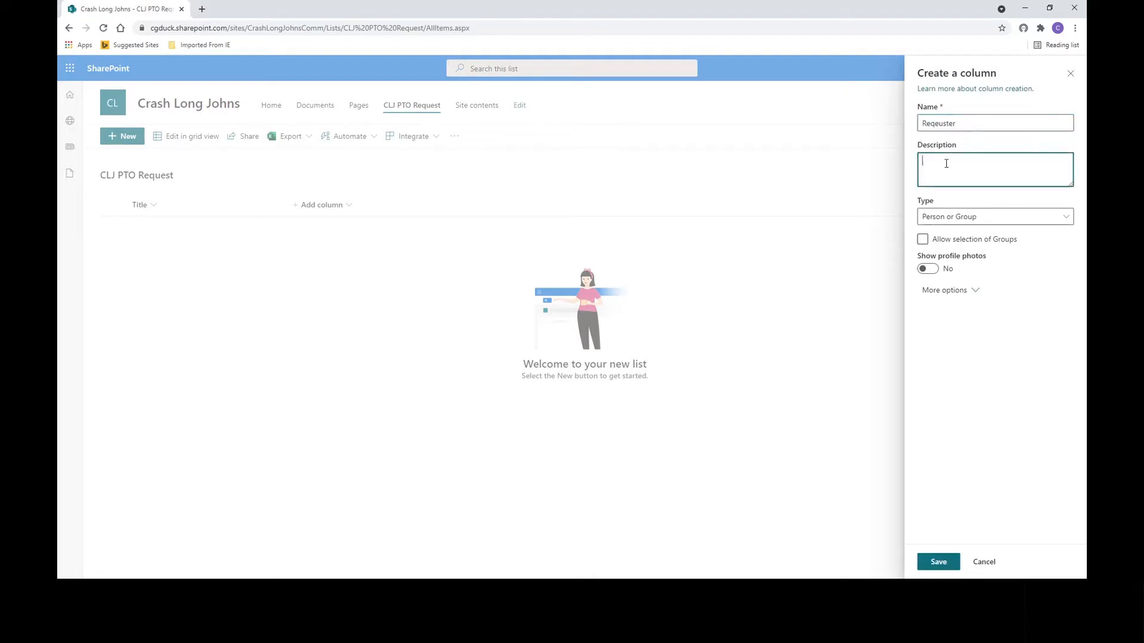
text(Requester requesting day off)
click(937, 126)
click(938, 126)
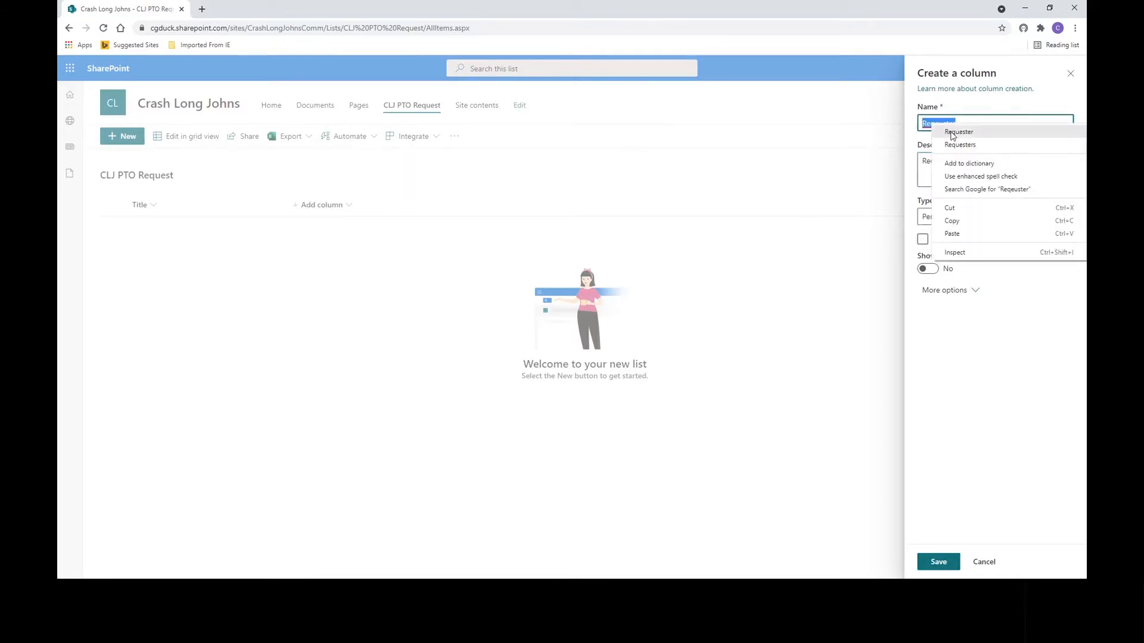
key(Escape)
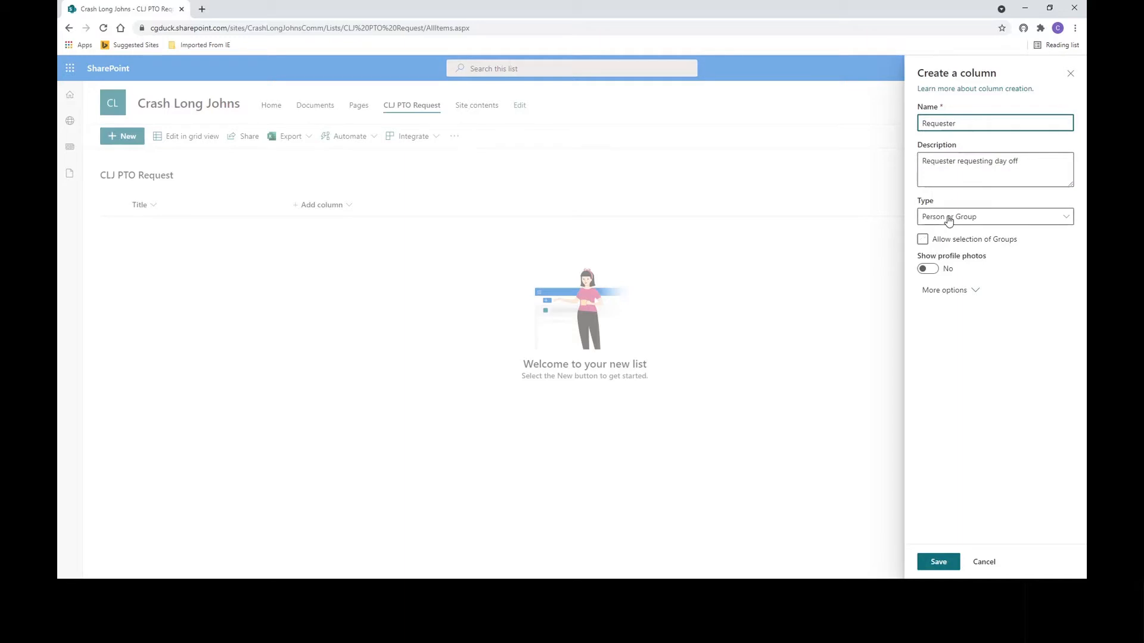
click(960, 292)
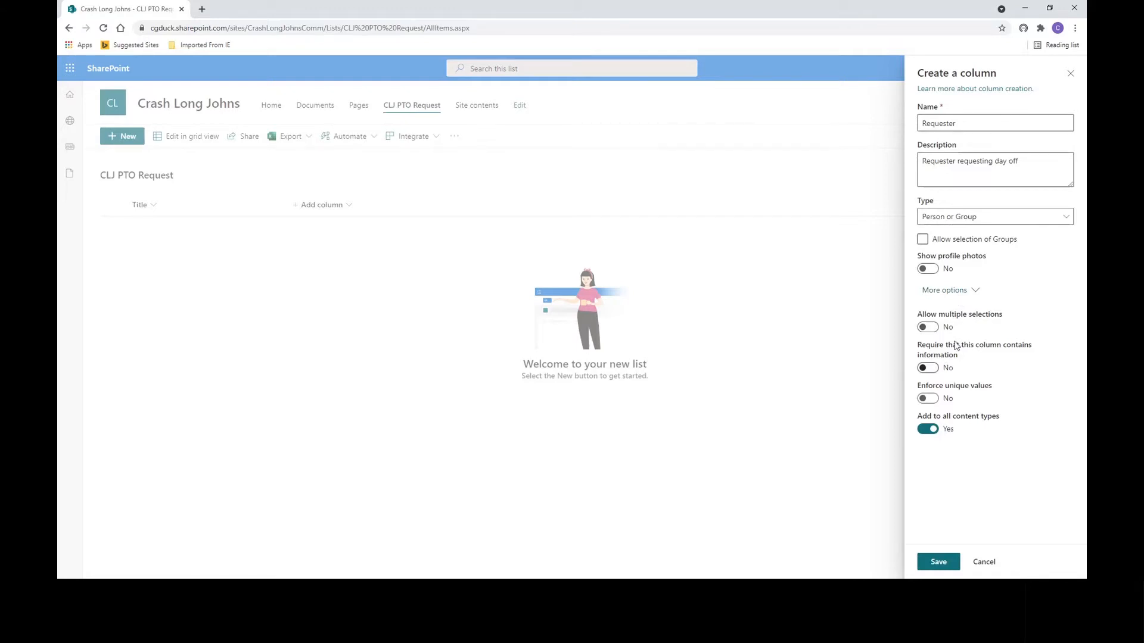
click(932, 372)
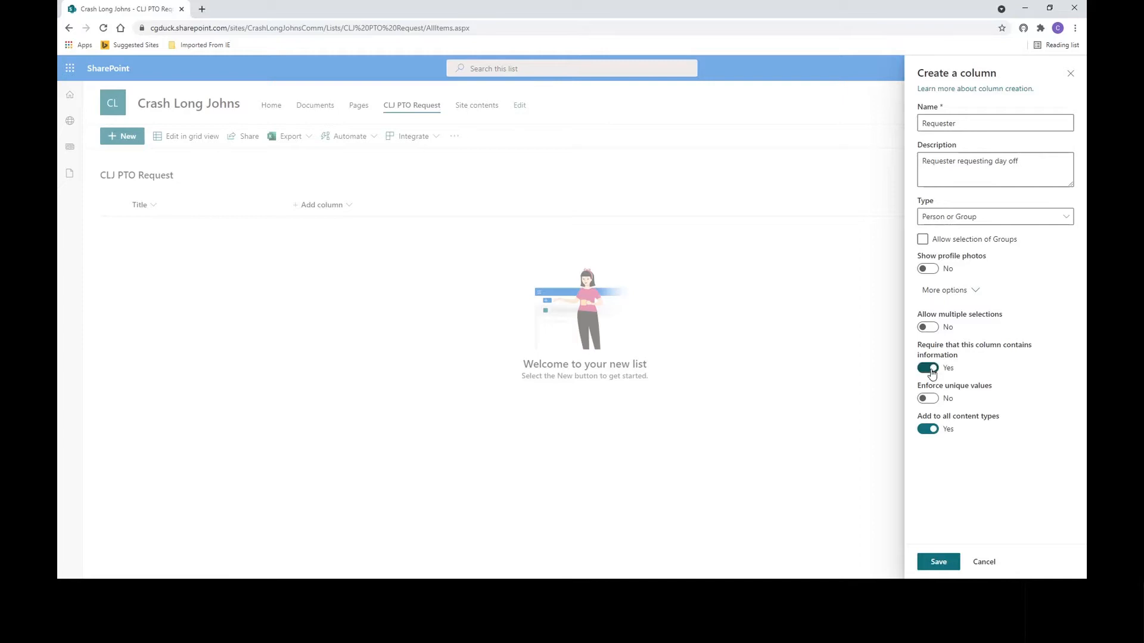
click(933, 563)
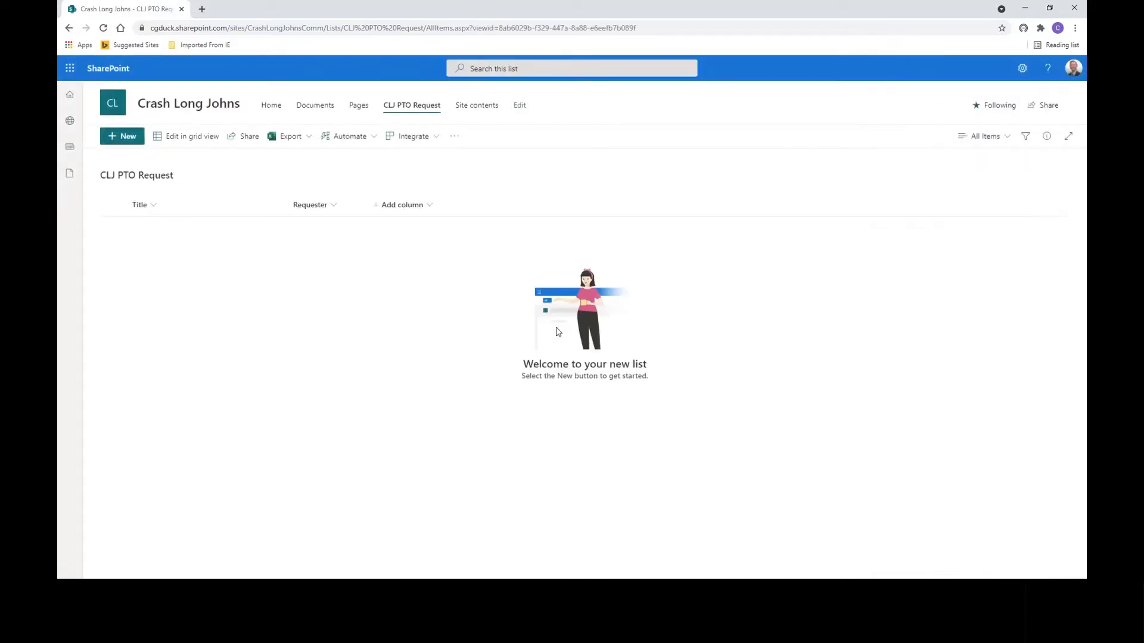
- Add a required Date and time column named "Day Off" with the description "Requested day off"
click(409, 208)
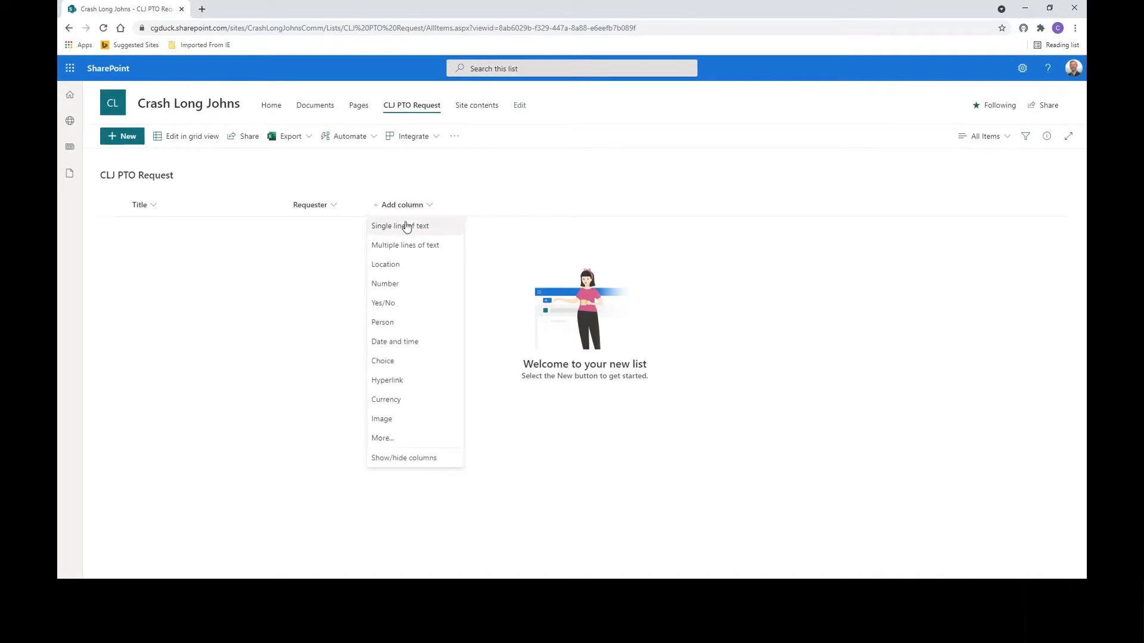
click(421, 342)
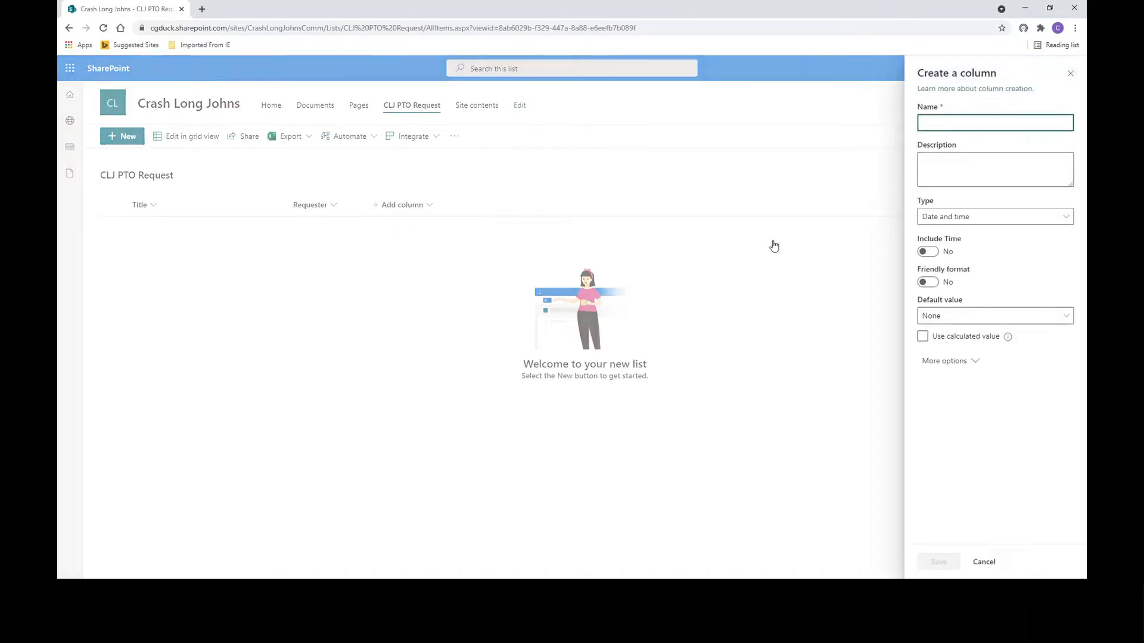
text(Day Off)
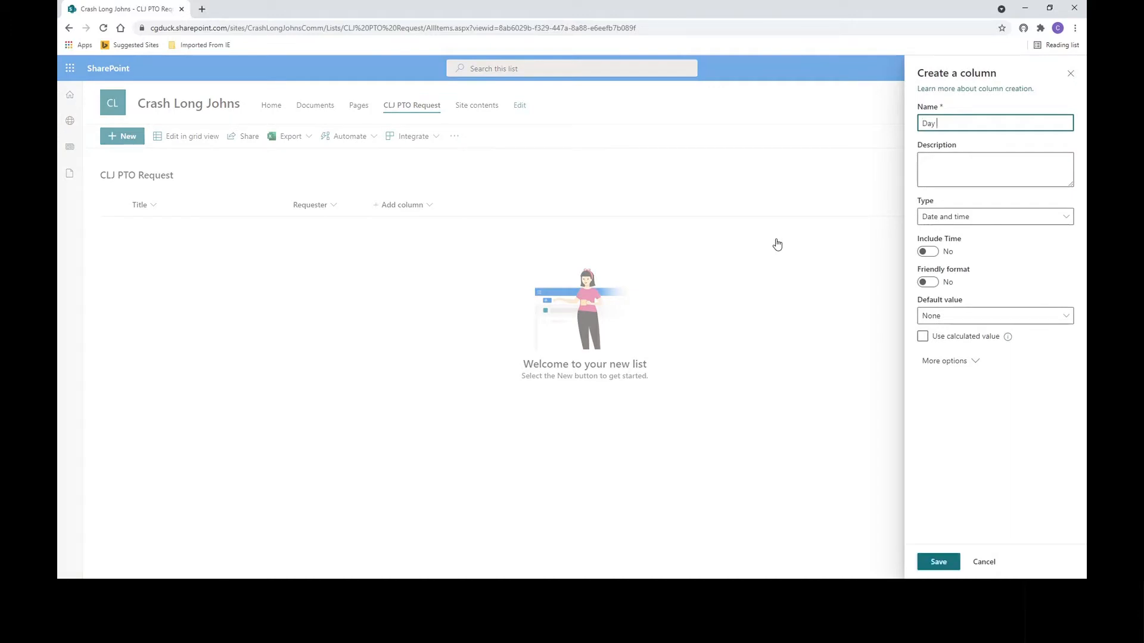
click(942, 171)
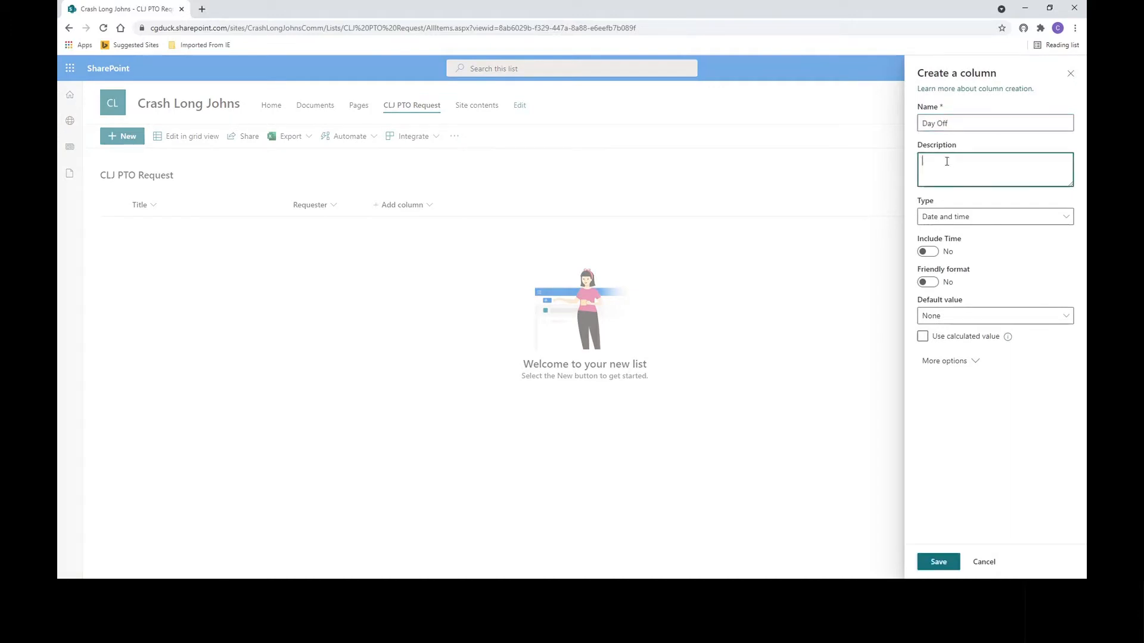
text(Requested day off)
click(963, 359)
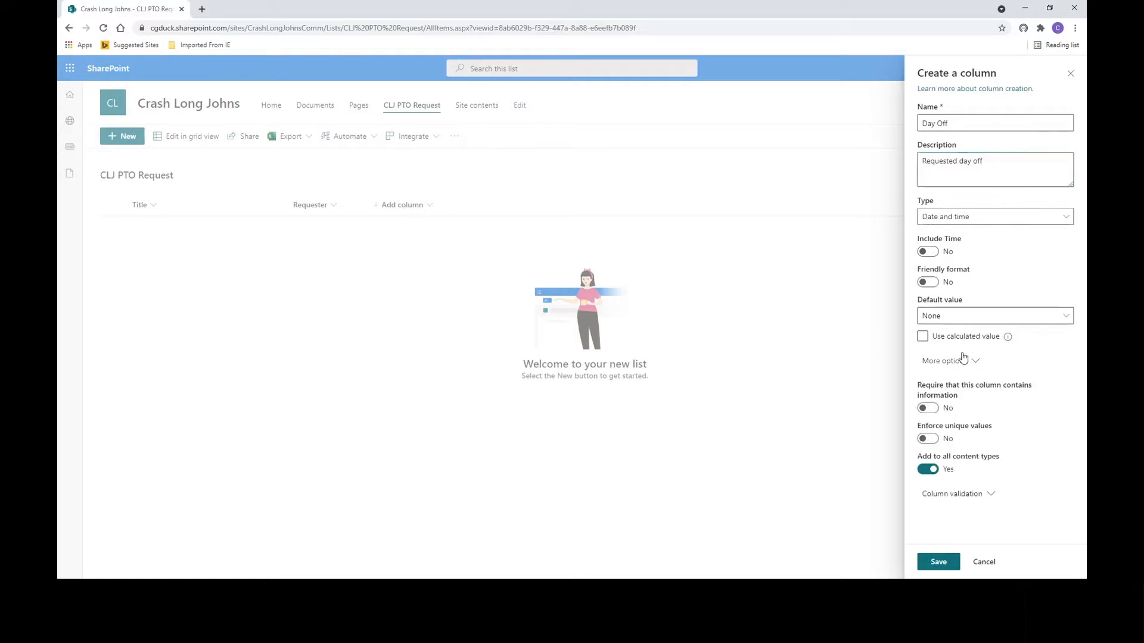
click(931, 411)
click(939, 561)
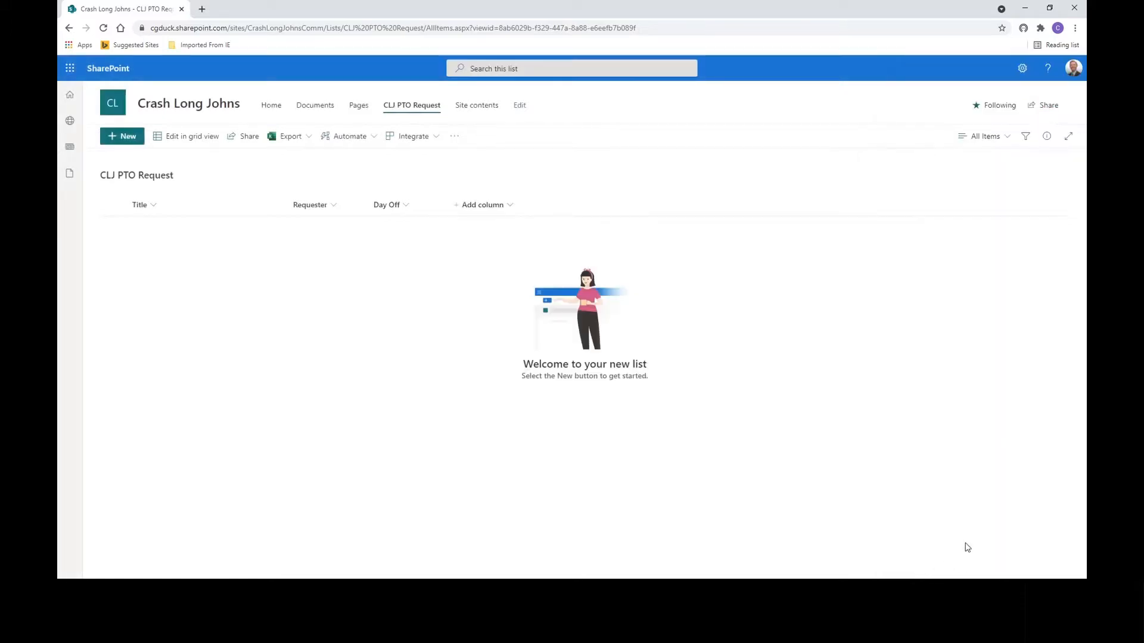
- Add a required Person column named "Requester Manager" with the description "Who the requester manager is"
click(489, 207)
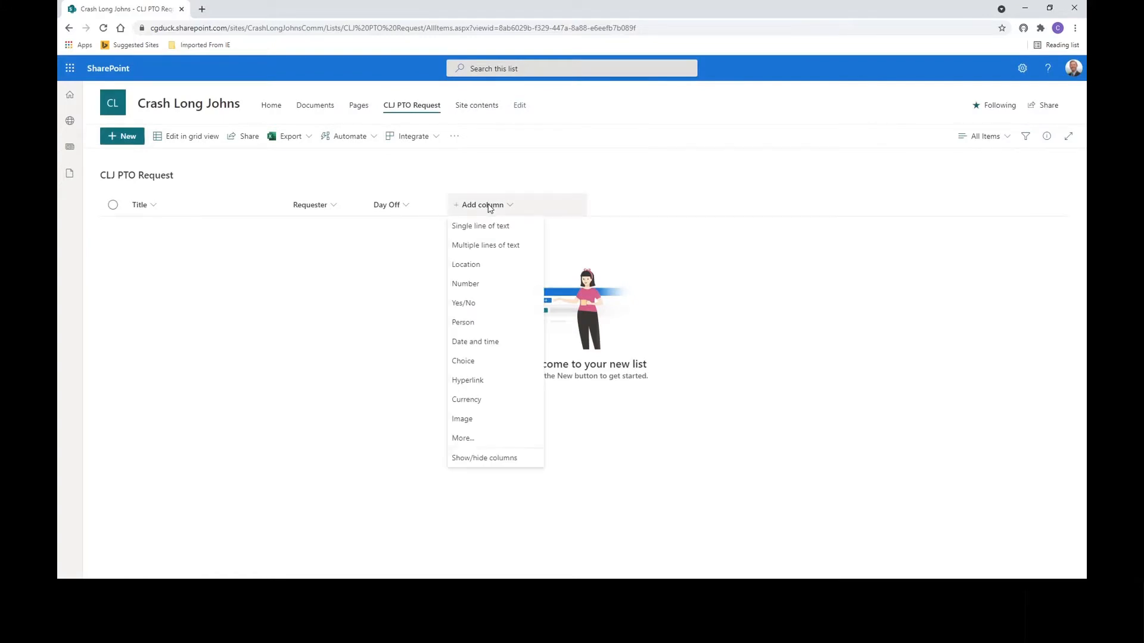
click(465, 323)
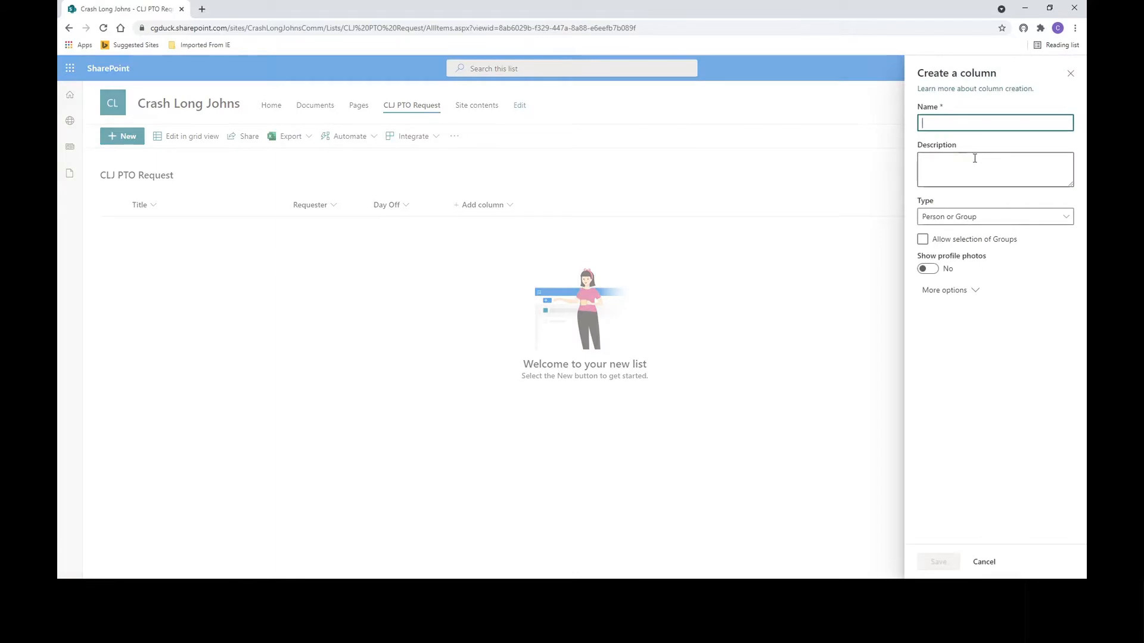
text(Re)
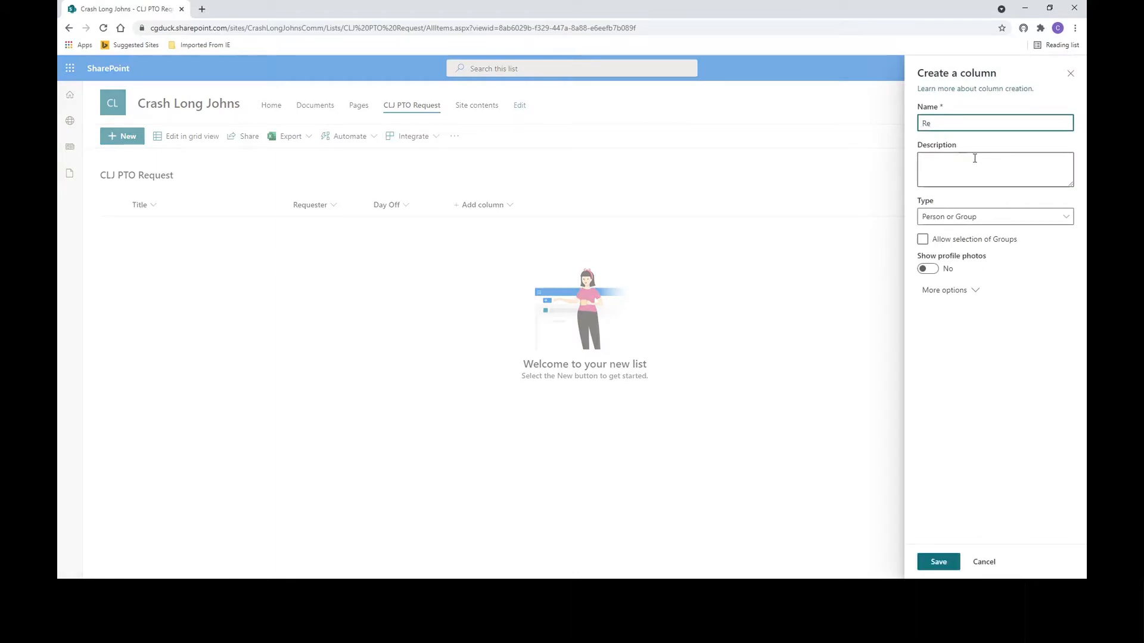
text(quester Manage)
text(r)
click(975, 159)
text(Who)
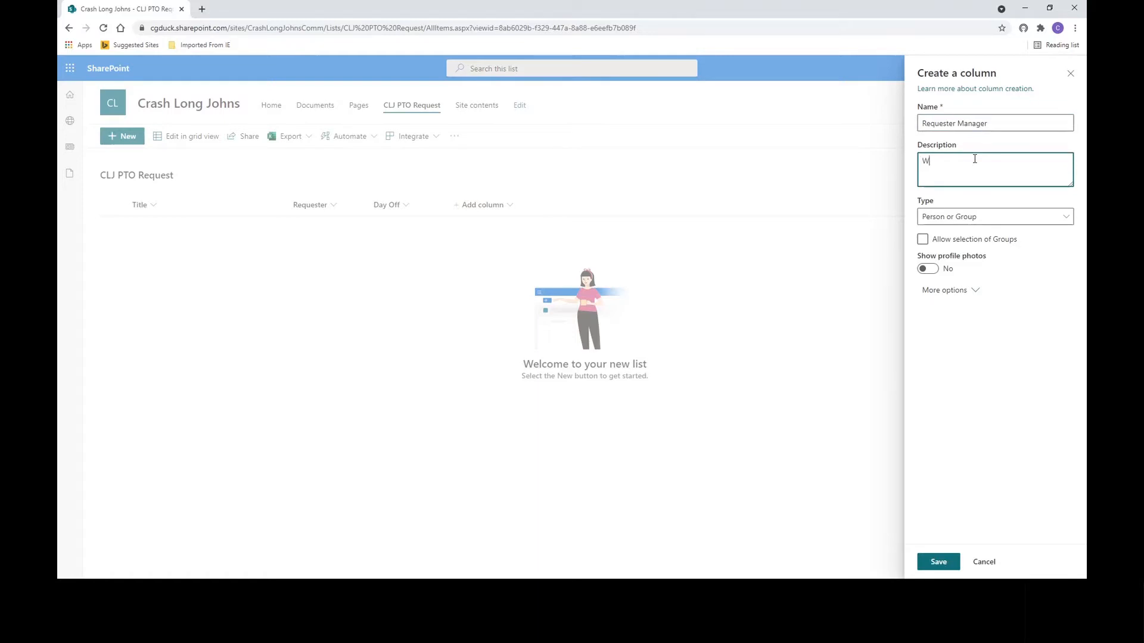
text(requester manager is)
click(947, 295)
click(929, 369)
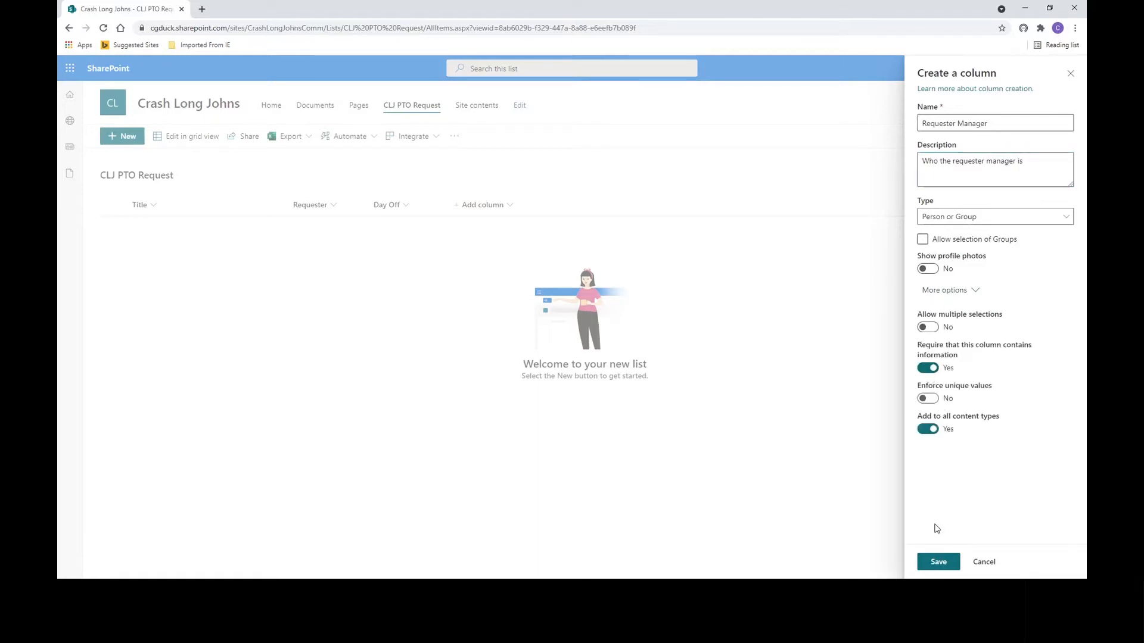
click(937, 561)
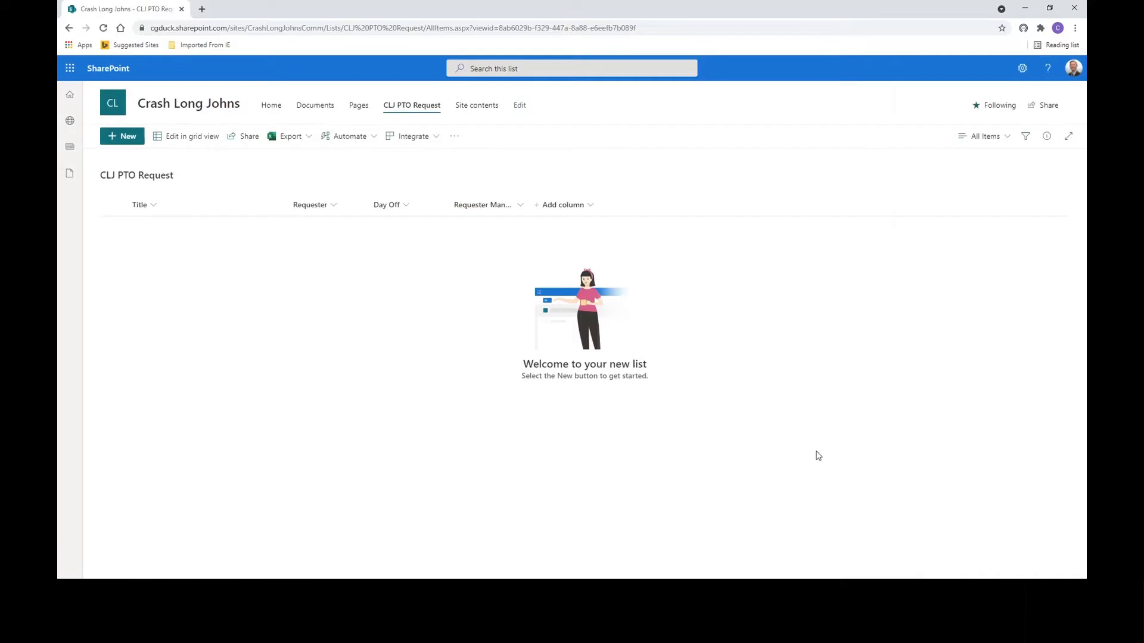
- Start a new Choice column named "Status" with the description "status of the request"
click(566, 207)
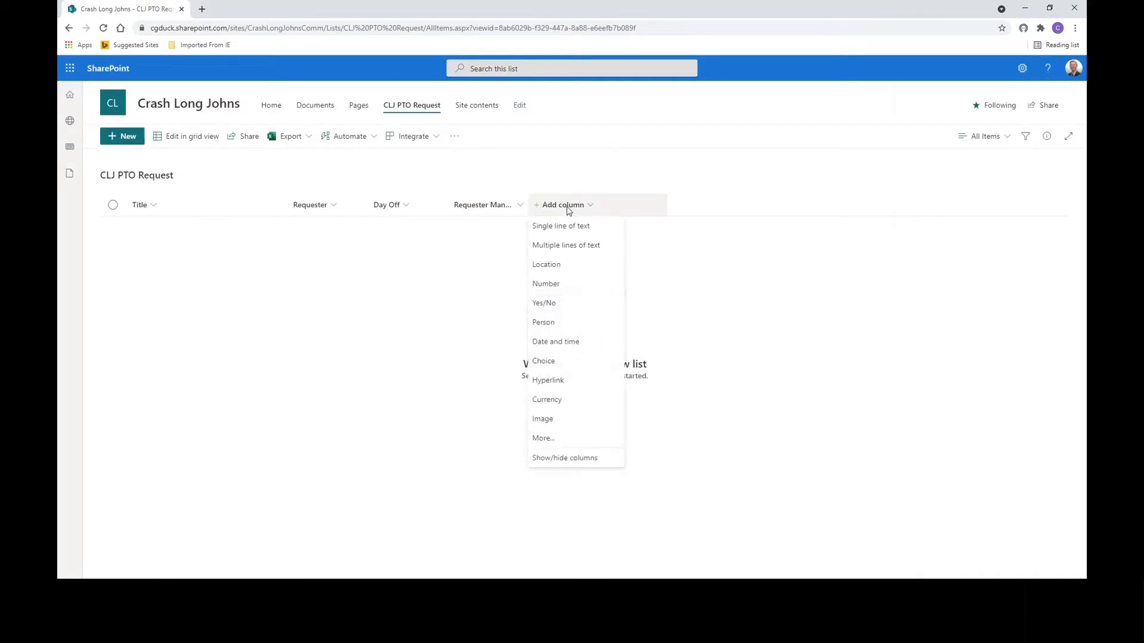
click(563, 361)
text(Status)
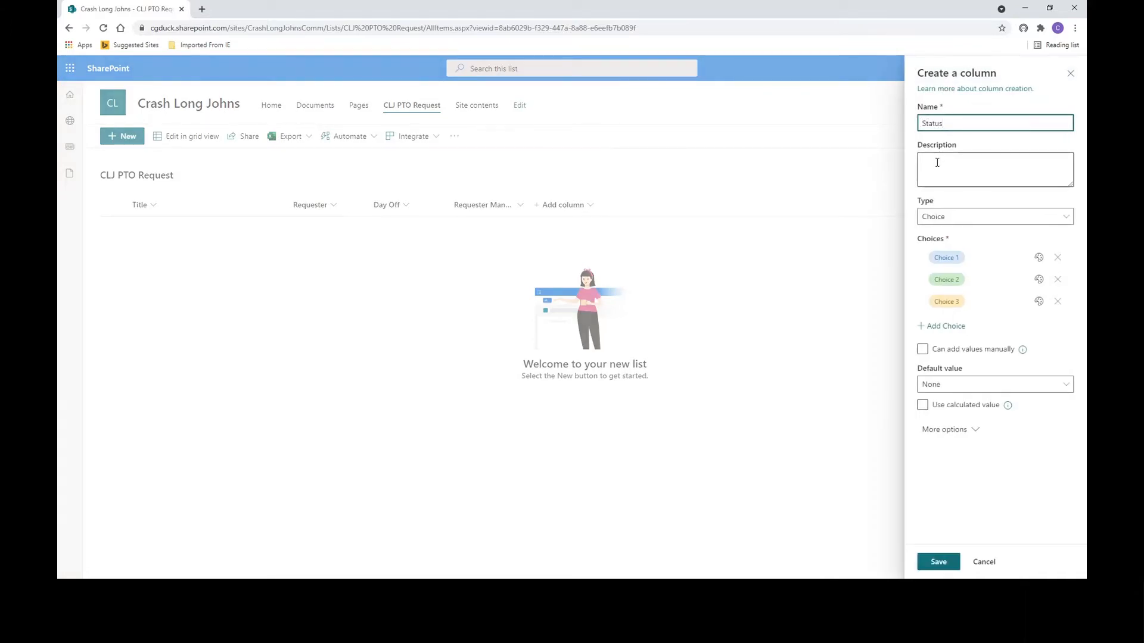
click(937, 162)
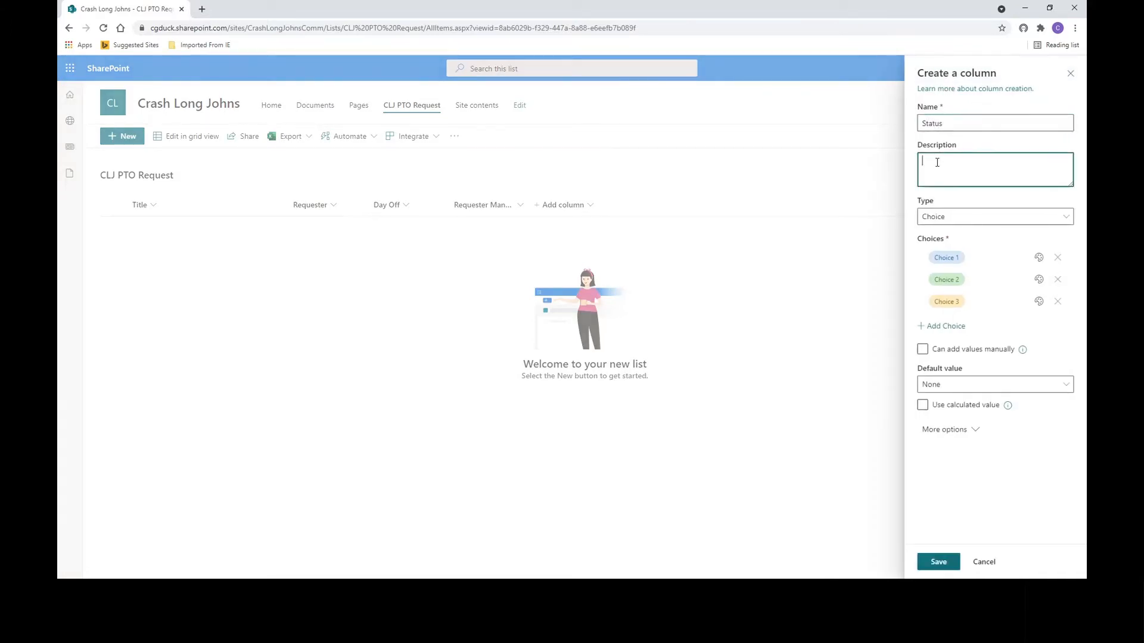
text(status of the requests)
- Rename the three choices of the Status column to New, Pending and Approved
click(953, 256)
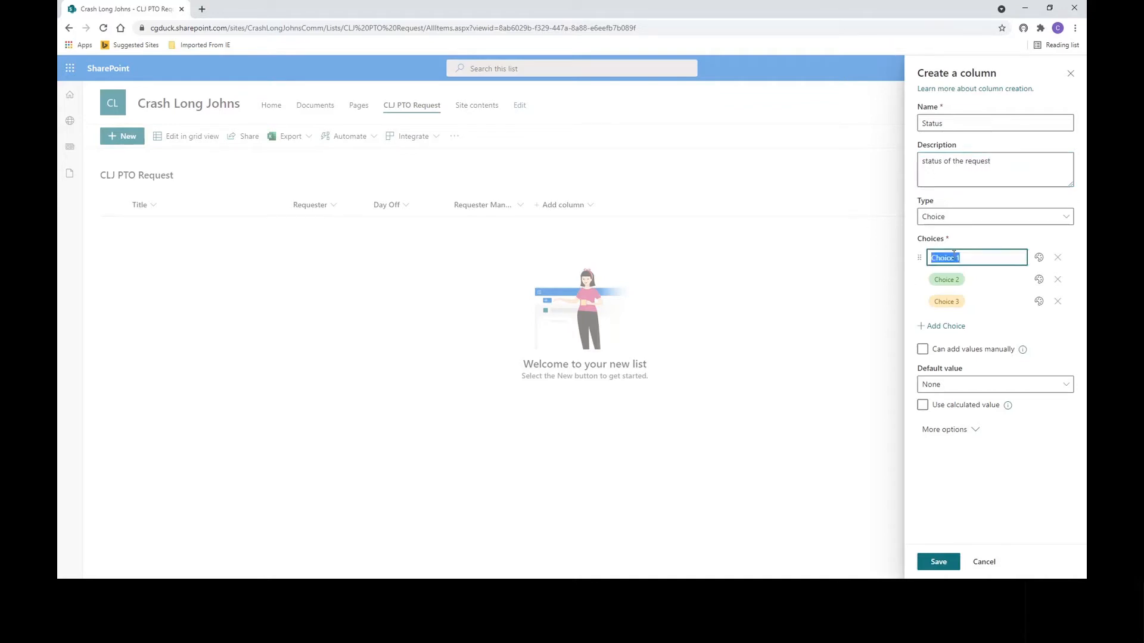
text(New)
click(968, 275)
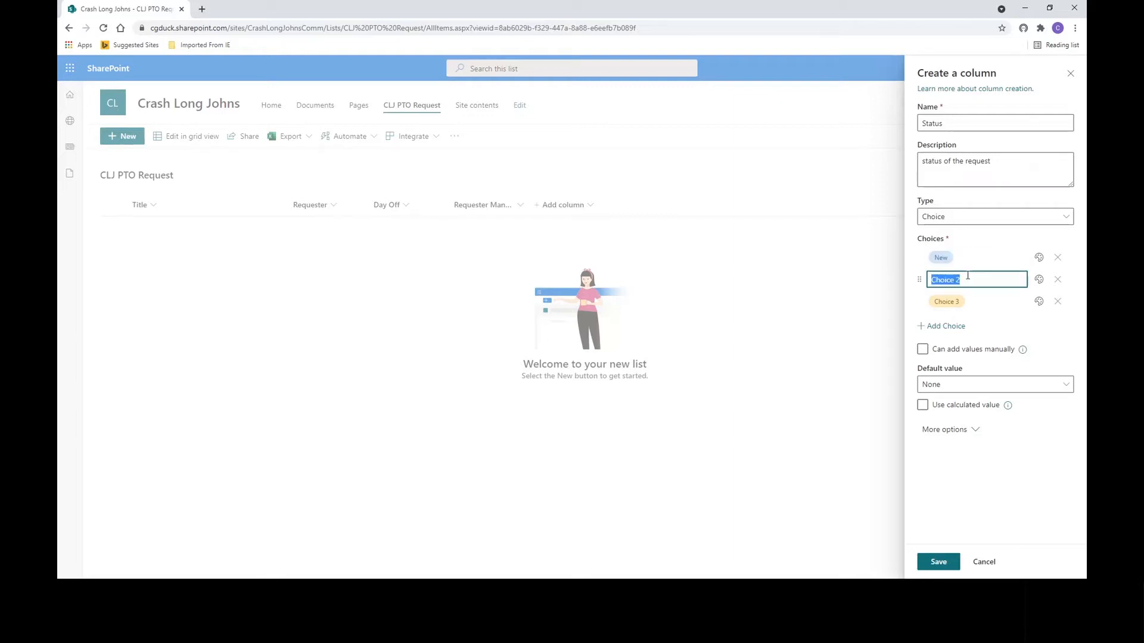
text(Pending)
click(972, 303)
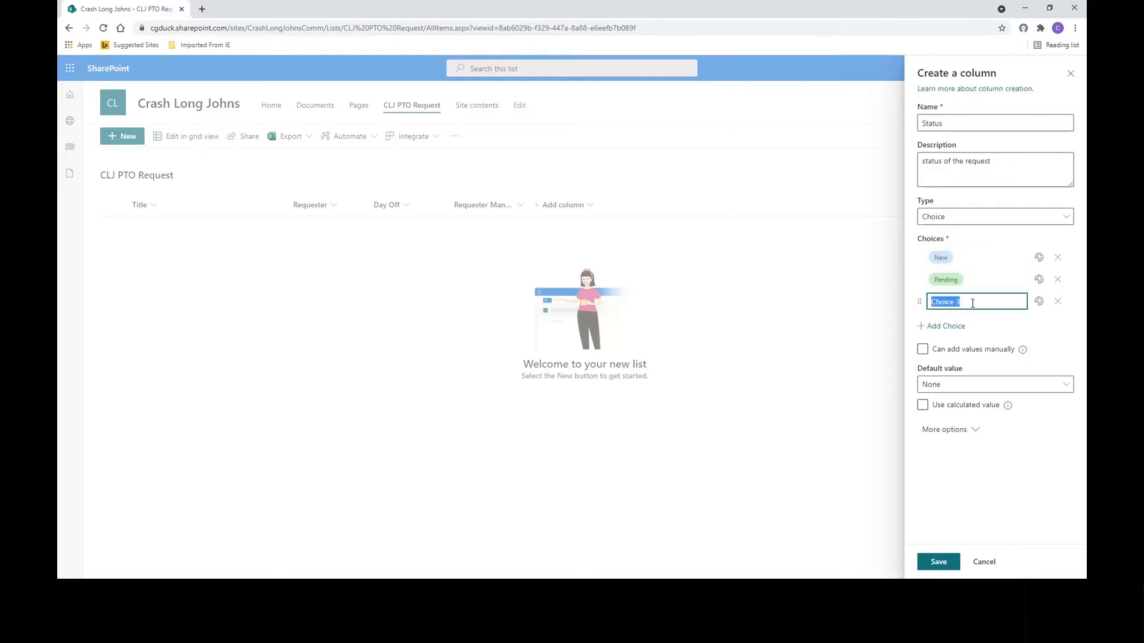
text(Approved)
- Set the Status column's default value to New and save the column
click(968, 387)
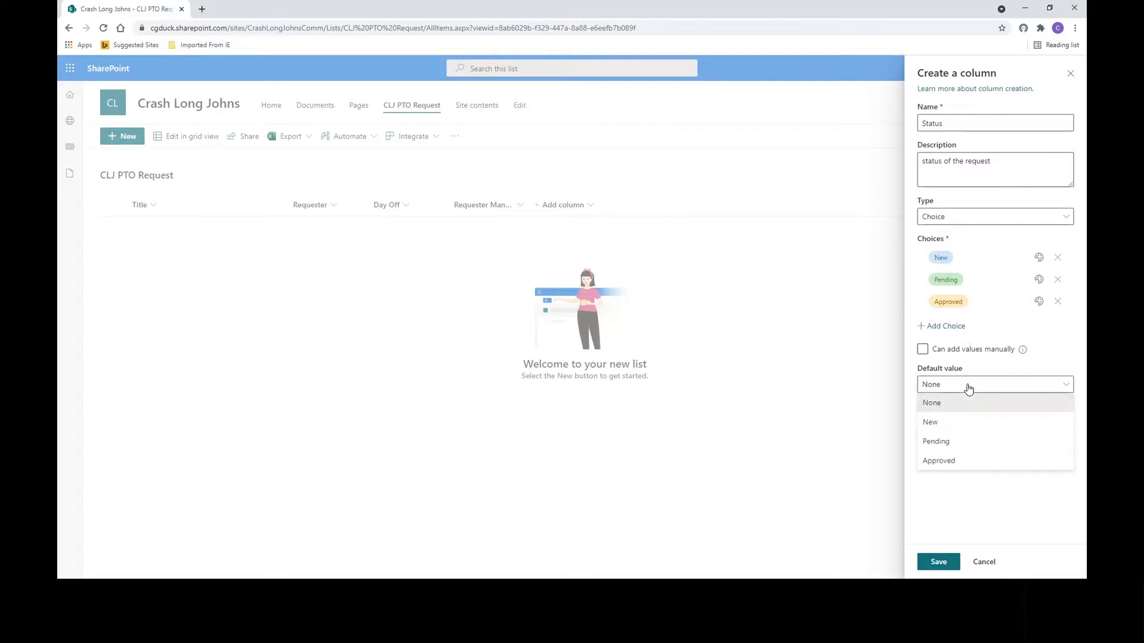
click(950, 422)
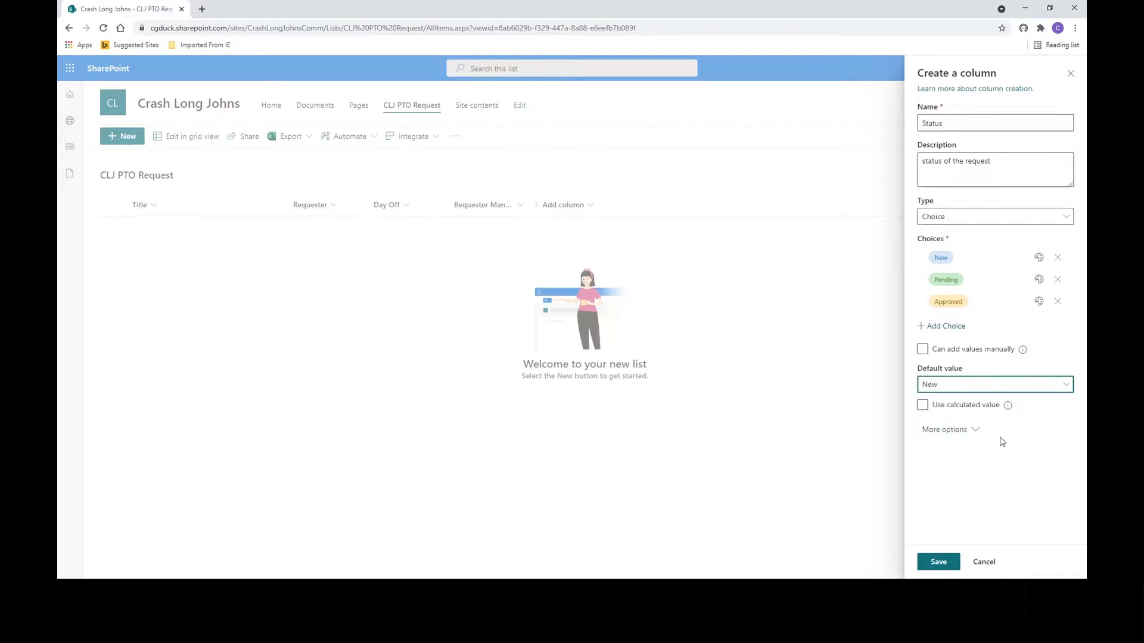
click(1017, 450)
click(940, 562)
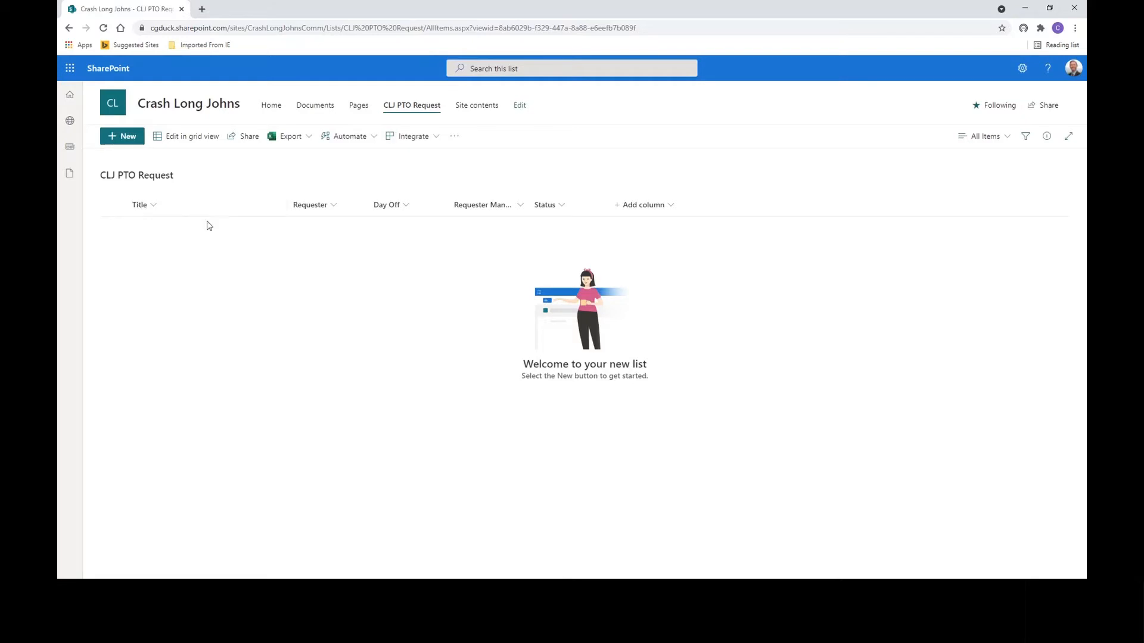
- In the list settings, set the Title column's default text value to "PTO Request" and save the column
click(153, 208)
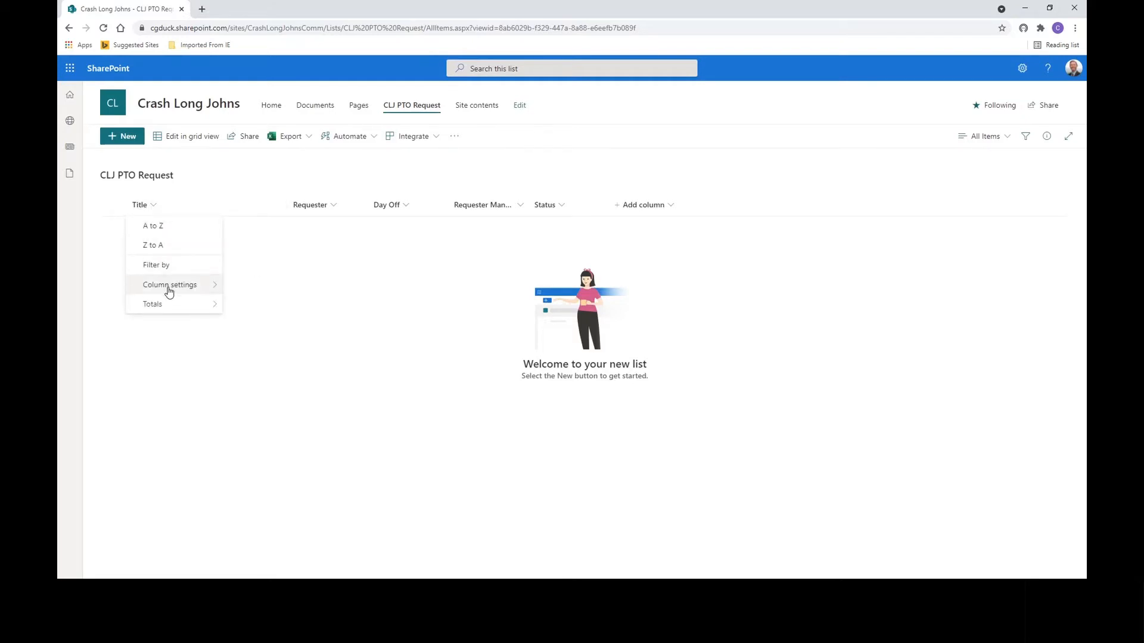
mouse_move(169, 289)
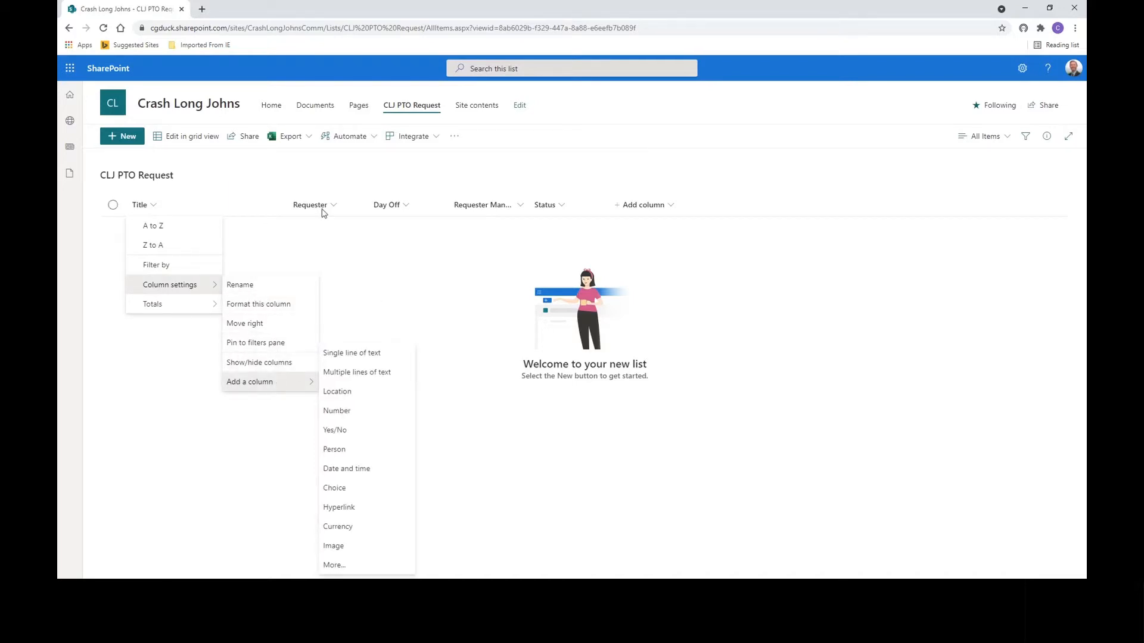
click(1022, 69)
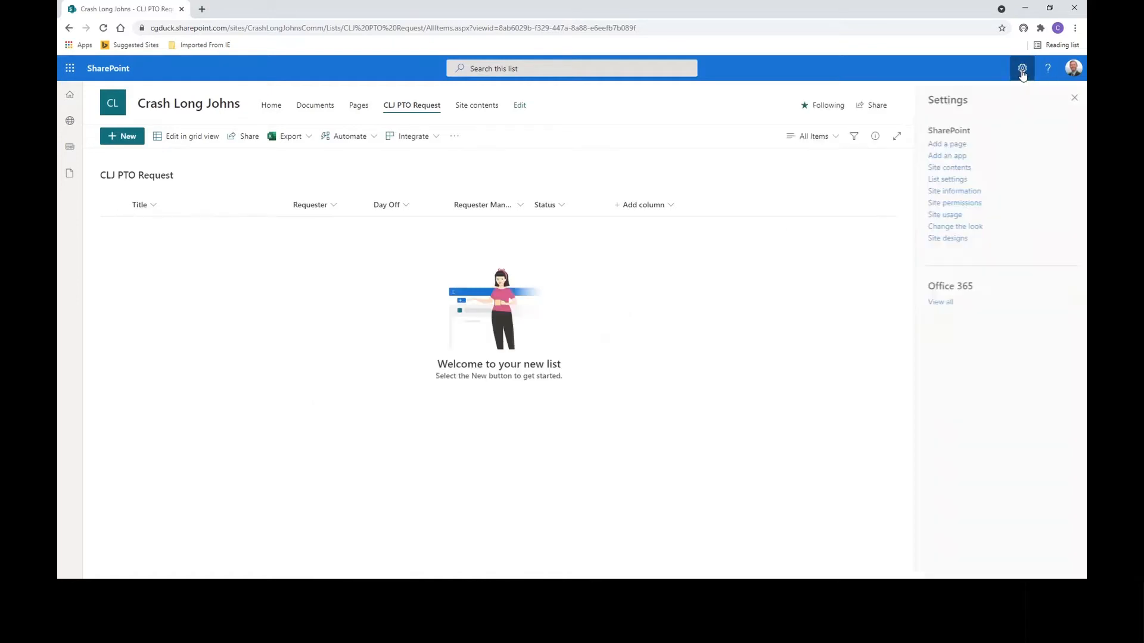
click(941, 180)
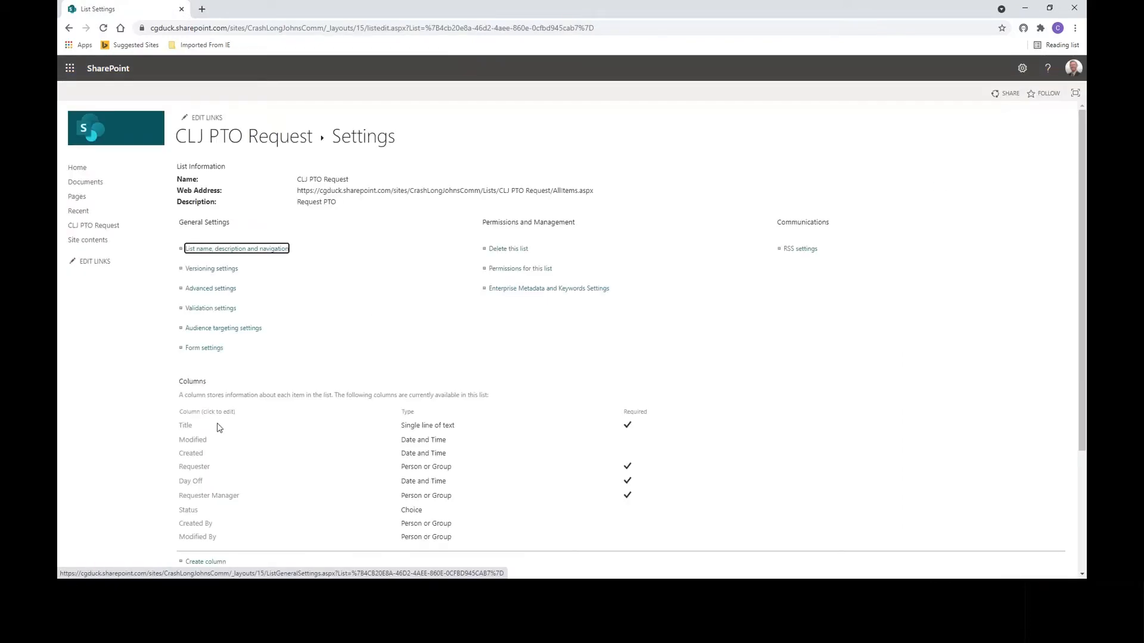
click(185, 427)
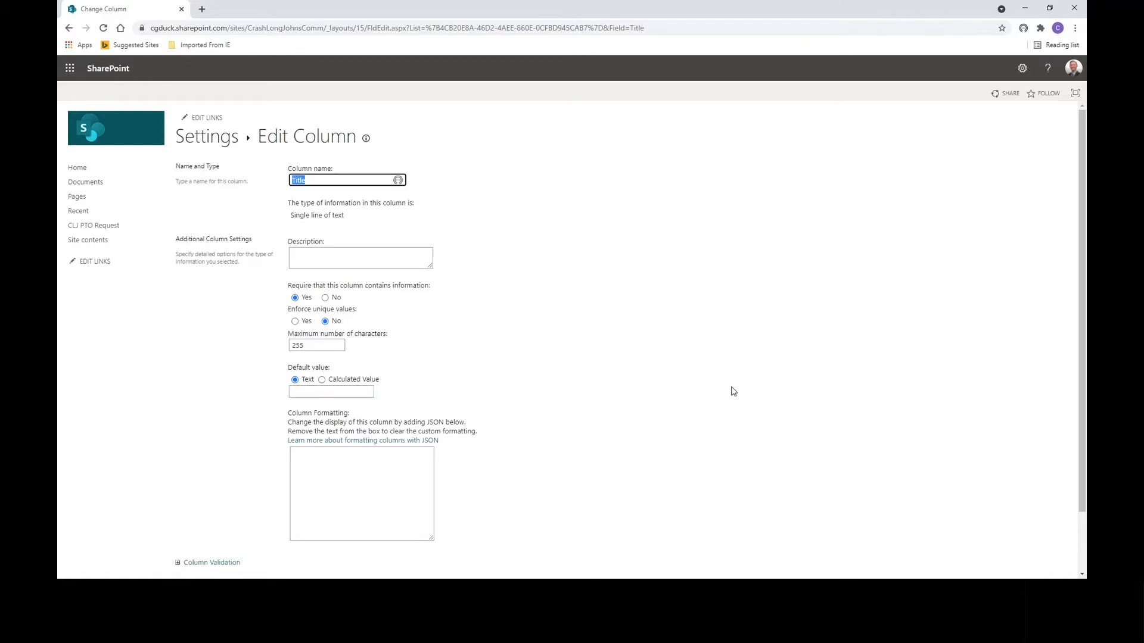
click(344, 392)
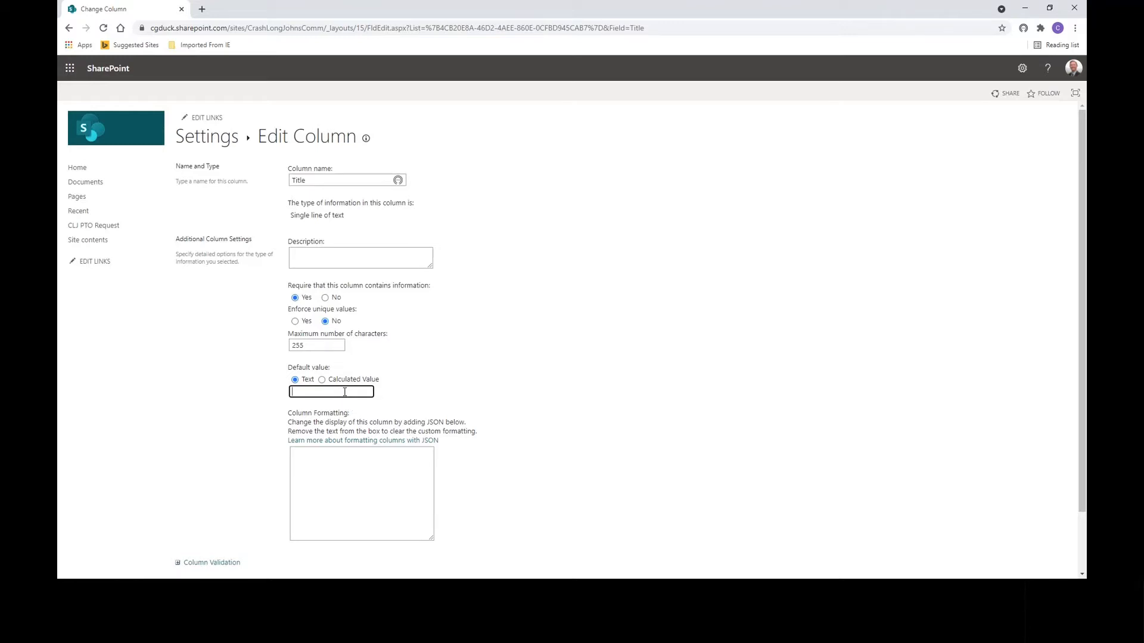
text(TO Requests)
key(BackSpace)
scroll(1076, 247, down, 2)
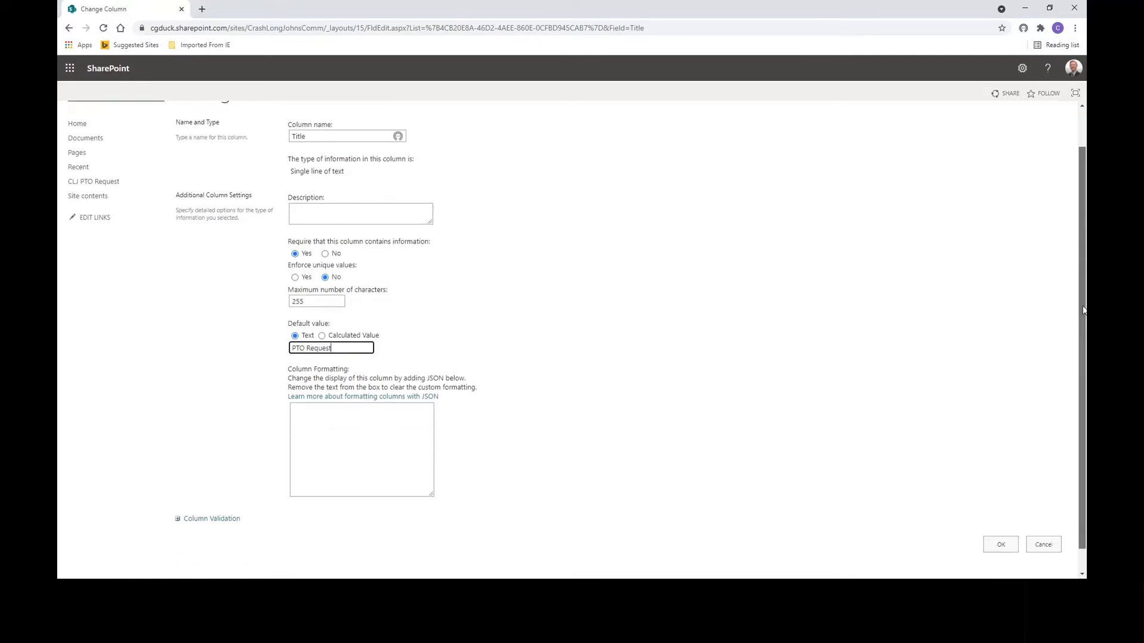
click(1003, 521)
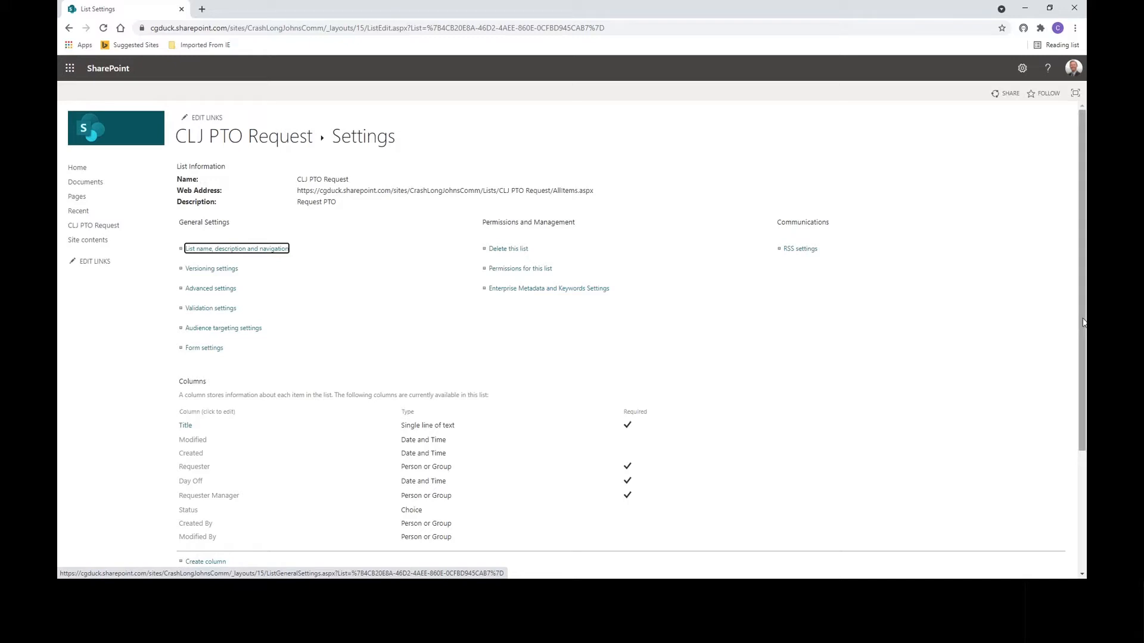
- Create a single-line text column named "test spacing" from the list settings
drag(1083, 323, 1068, 392)
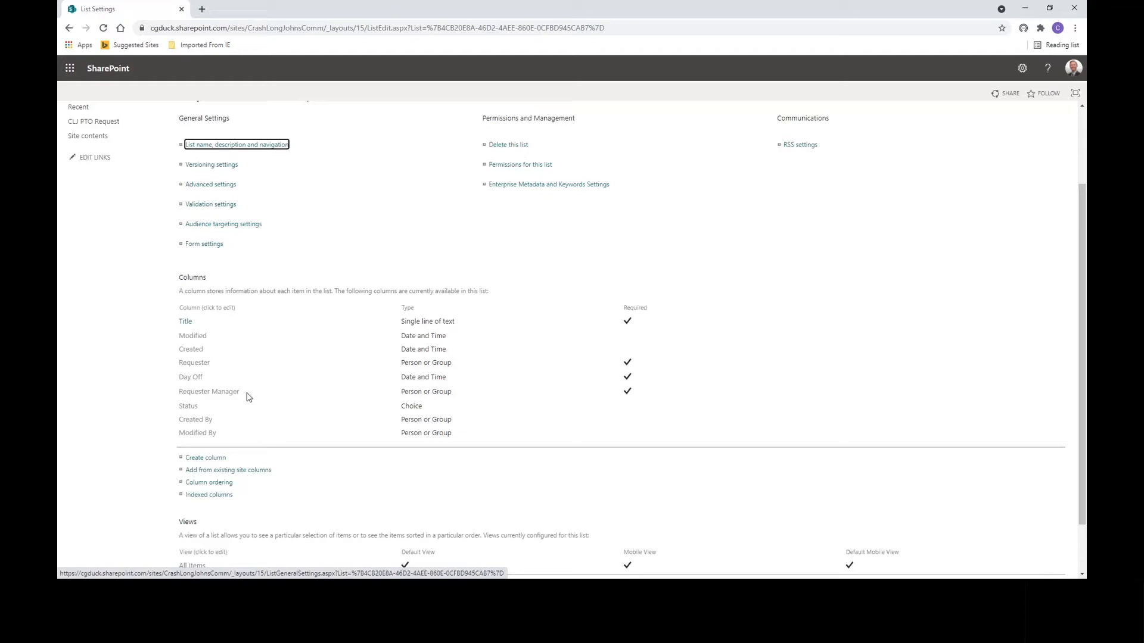
click(216, 460)
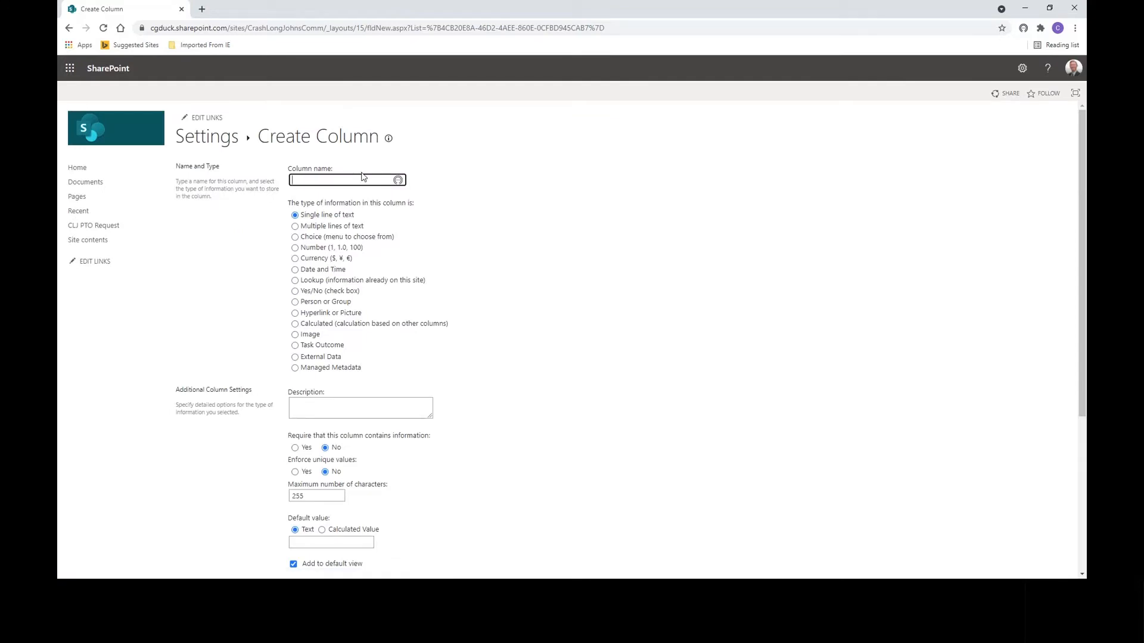
text(test spacing)
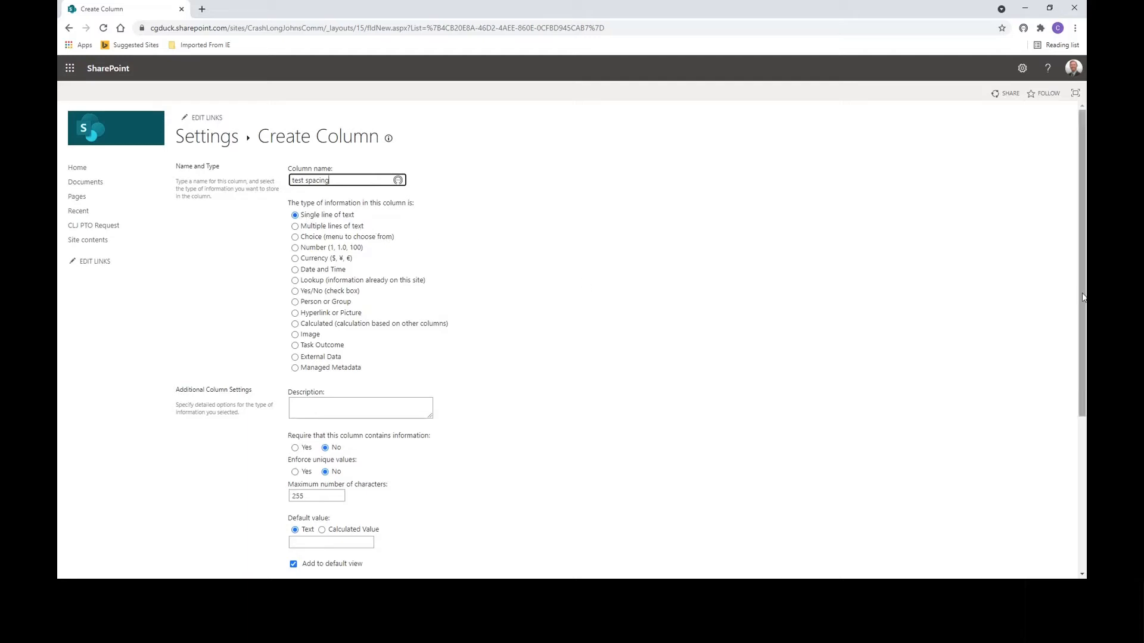
drag(1083, 297, 1083, 450)
click(1001, 521)
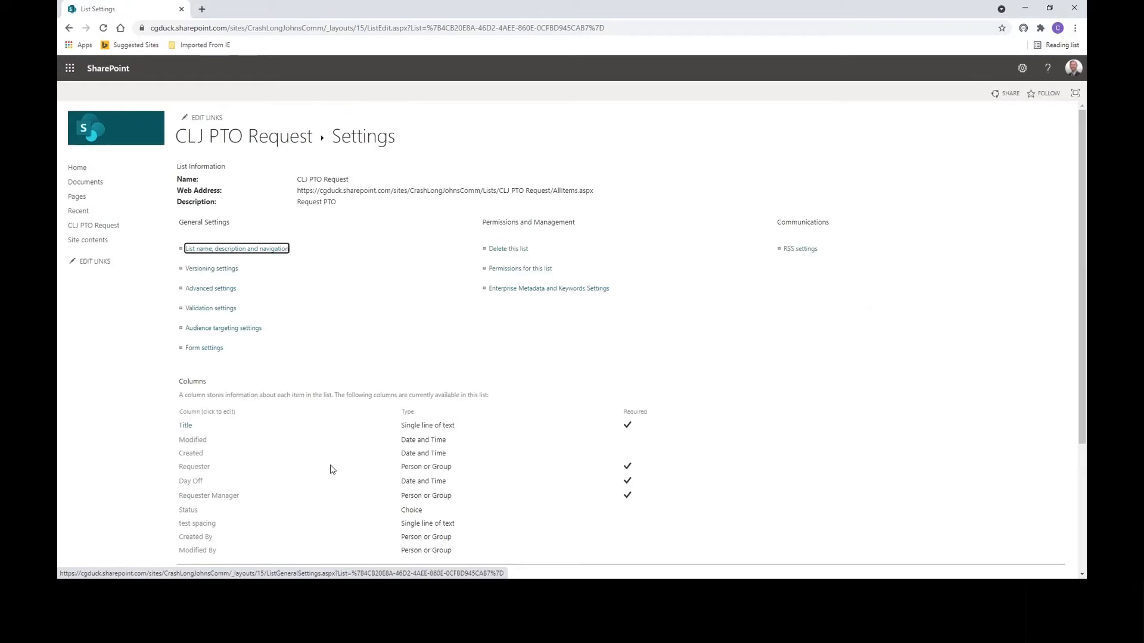
- View the CLJ PTO Request list, then return to its settings and examine the internal field name in the test spacing column's link
click(268, 139)
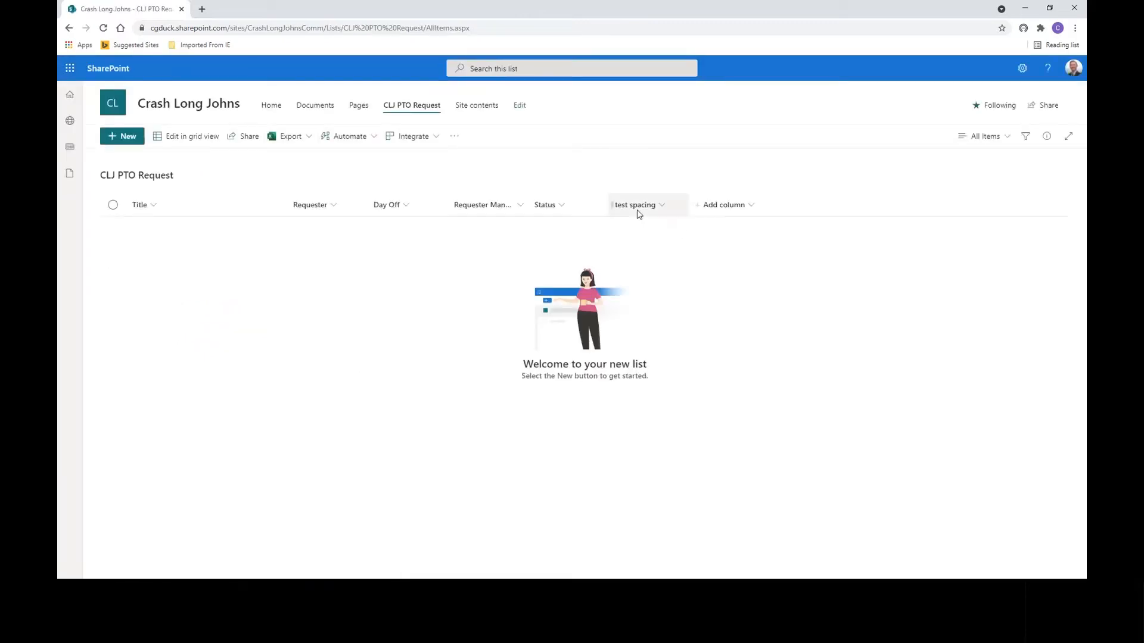
click(1022, 69)
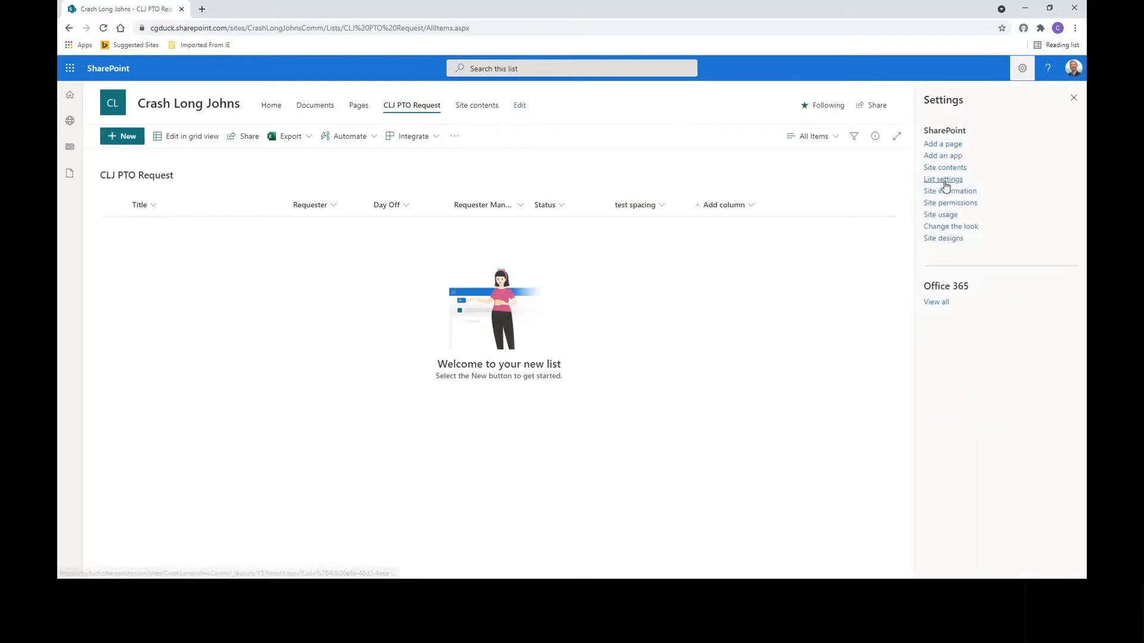
click(946, 185)
scroll(243, 444, down, 1)
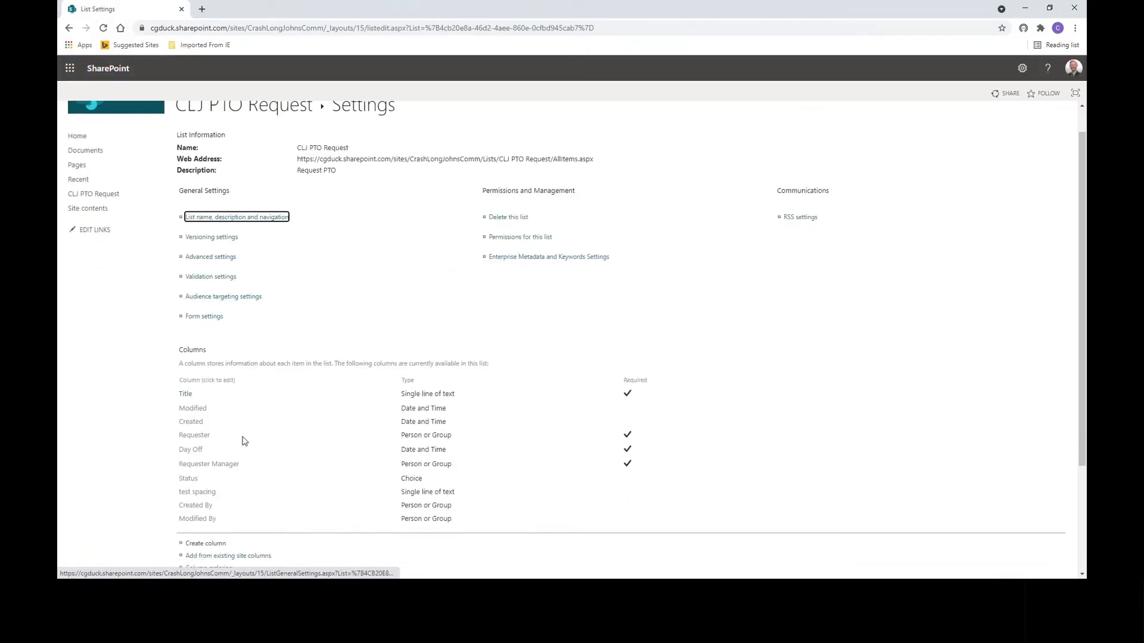
scroll(243, 441, down, 1)
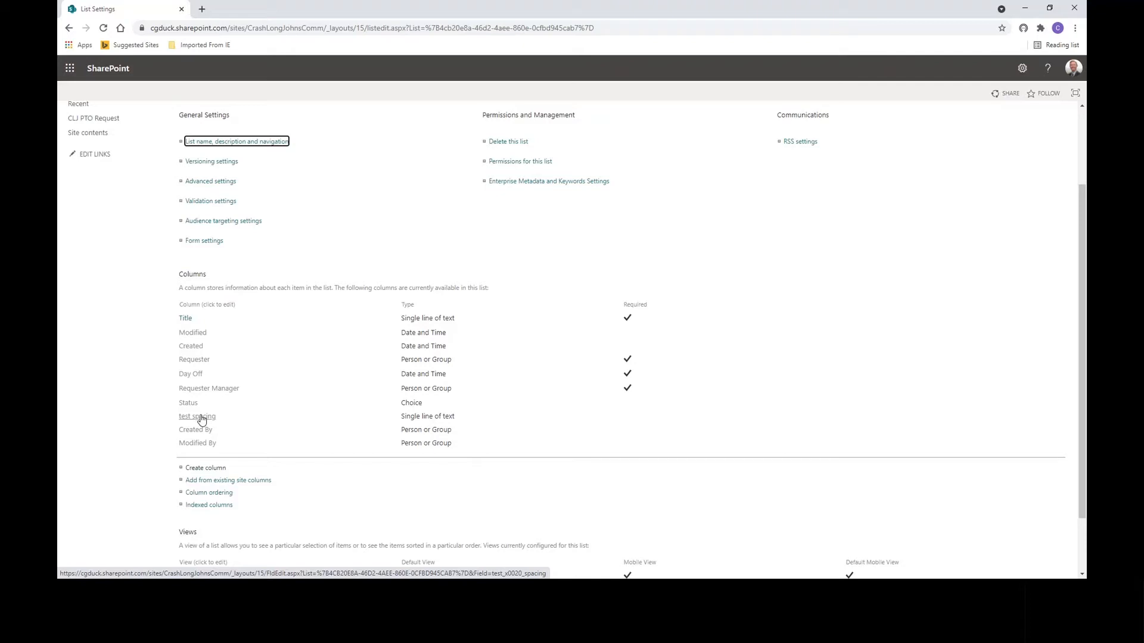
- Create another single-line text column named "testspacing2", with no space in the name
click(196, 473)
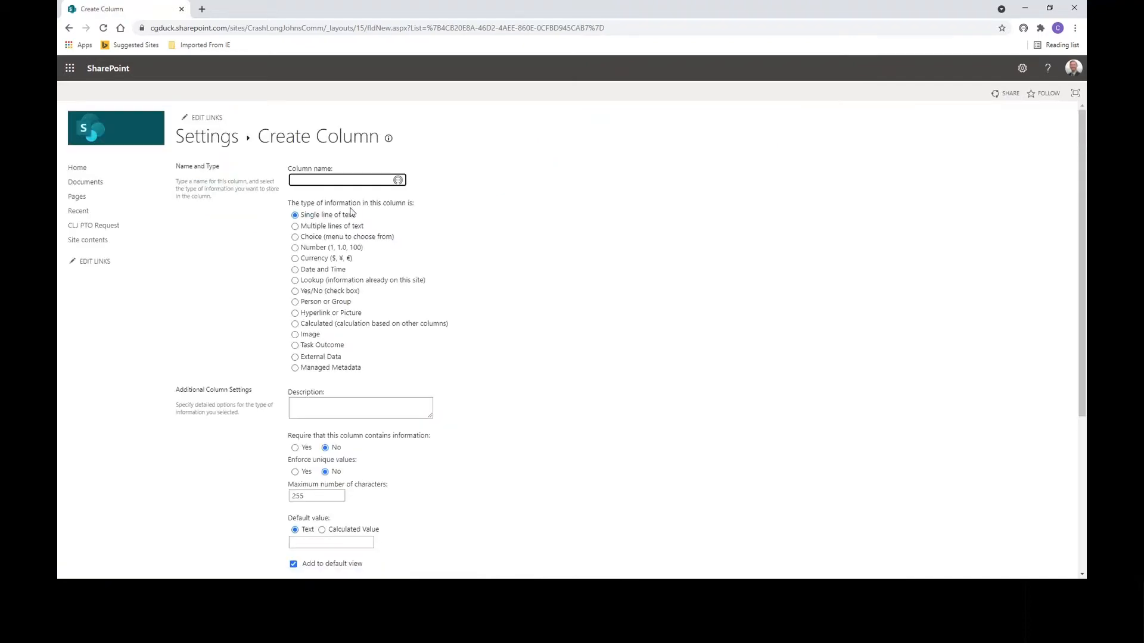
text(test spcing)
key(BackSpace)
key(BackSpace)
key(BackSpace)
key(BackSpace)
text(acing2)
drag(1083, 336, 1085, 502)
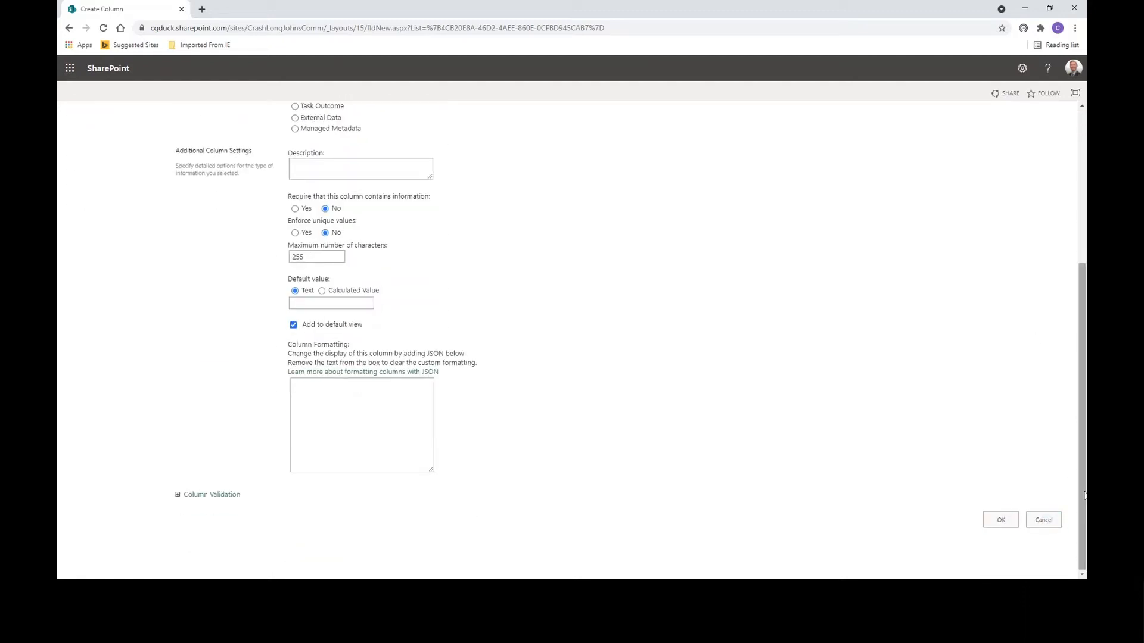
scroll(1066, 358, up, 8)
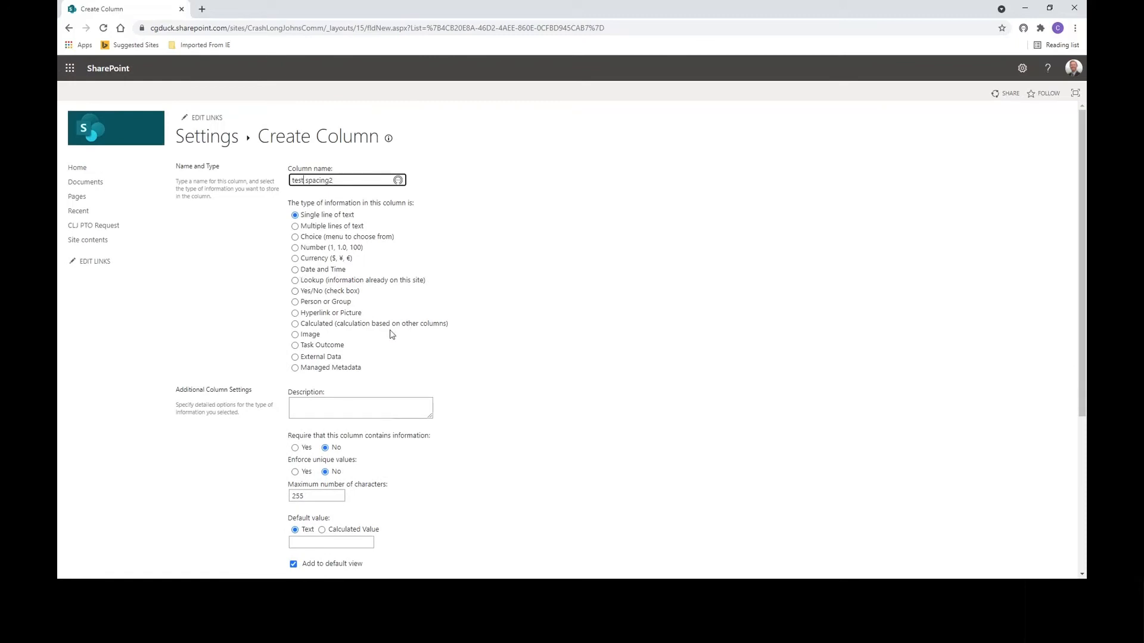
key(Delete)
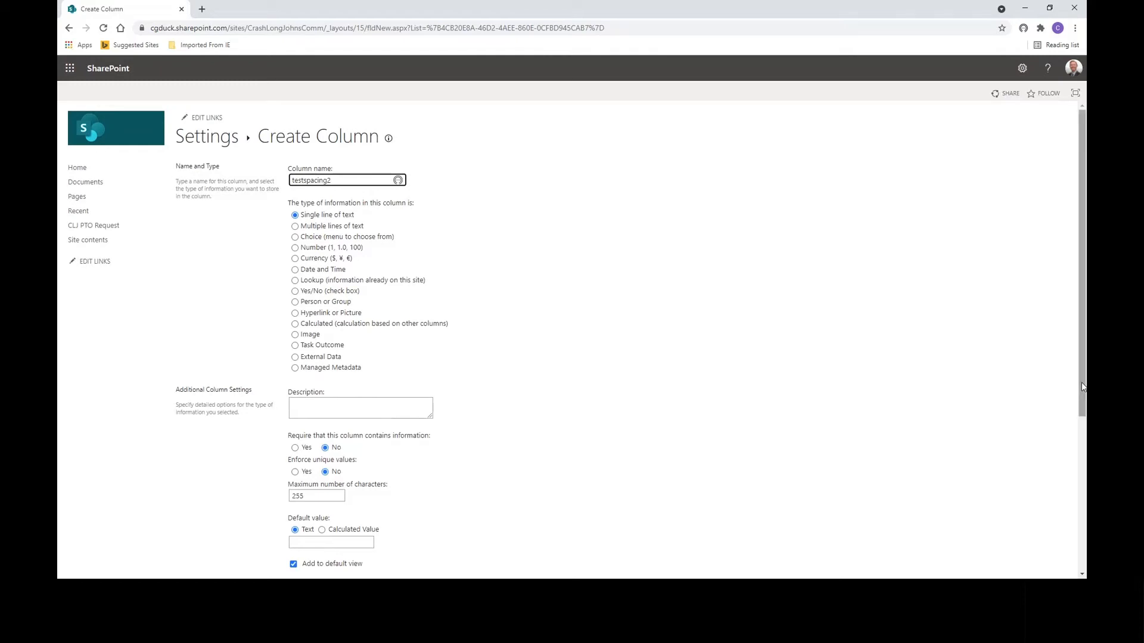
scroll(1079, 402, down, 1)
scroll(1079, 405, down, 4)
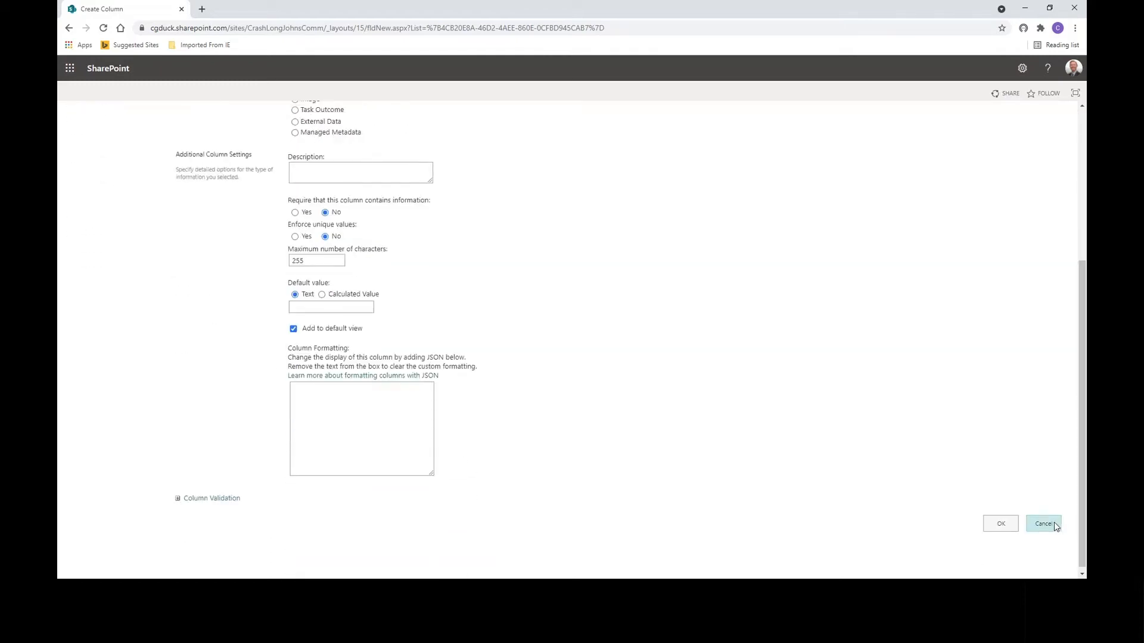
click(1004, 528)
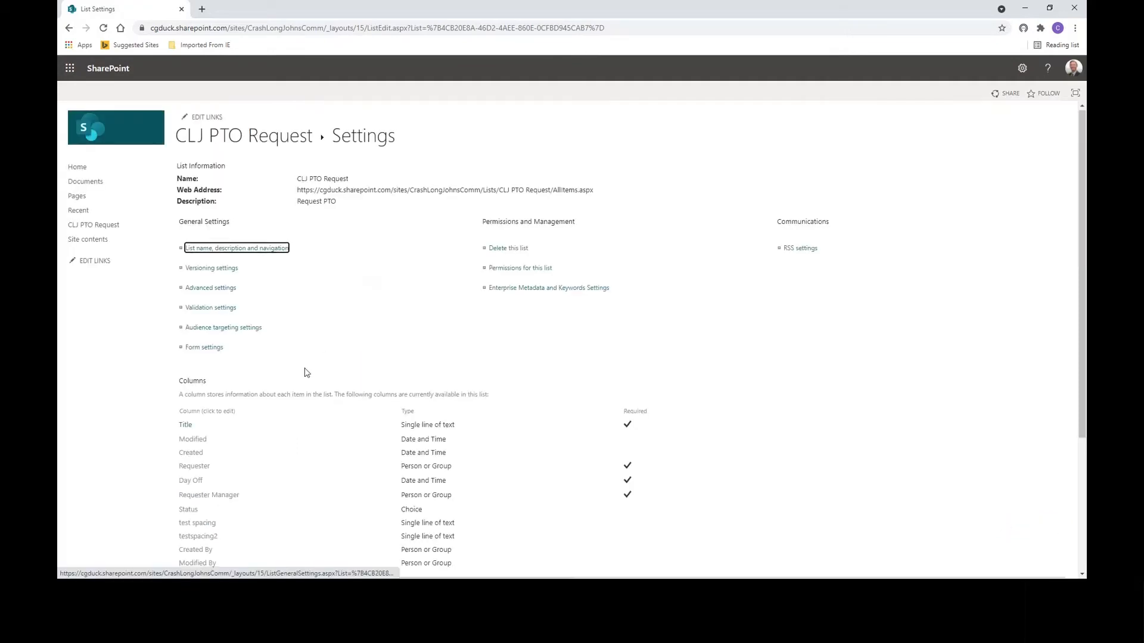
- Examine the internal field name in the testspacing2 column's link, then view the columns in the CLJ PTO Request list
scroll(296, 390, down, 2)
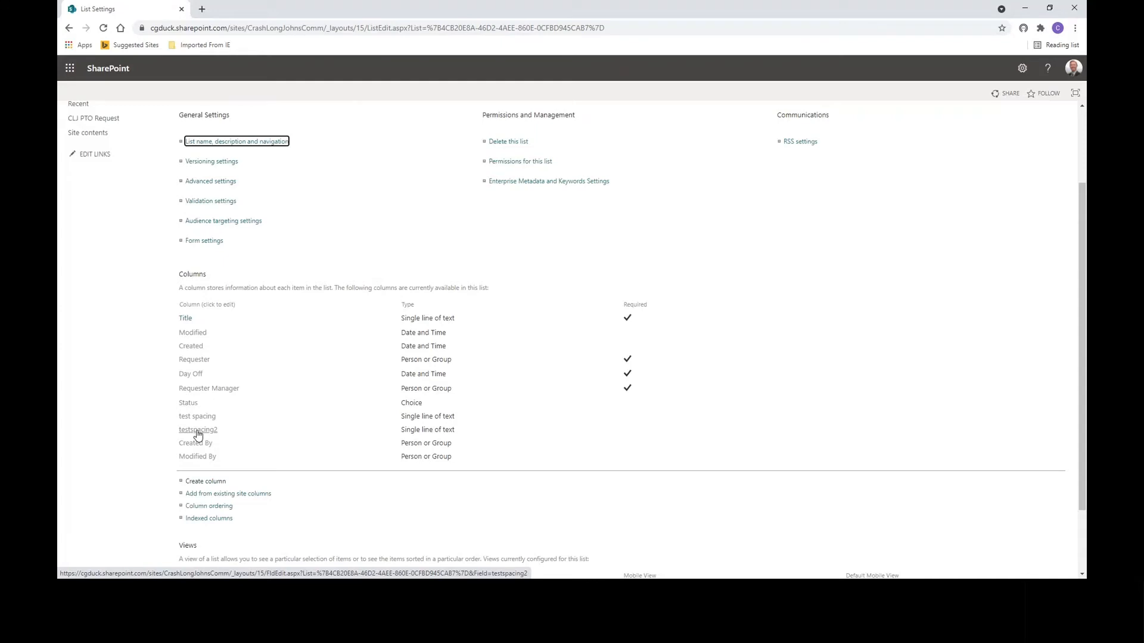
scroll(288, 220, up, 2)
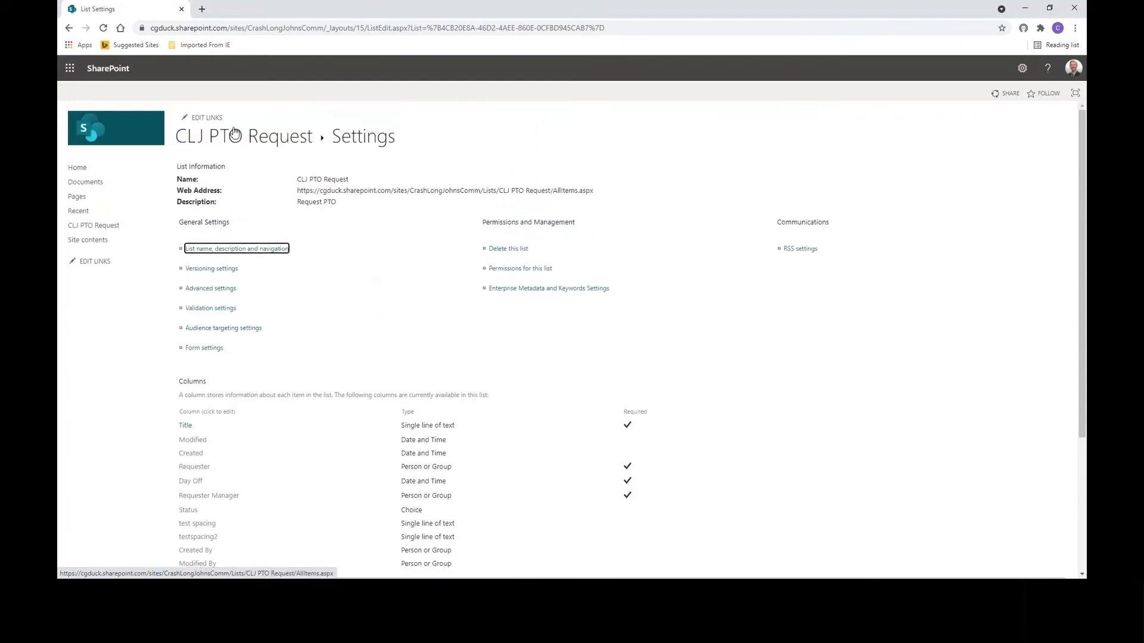
click(234, 134)
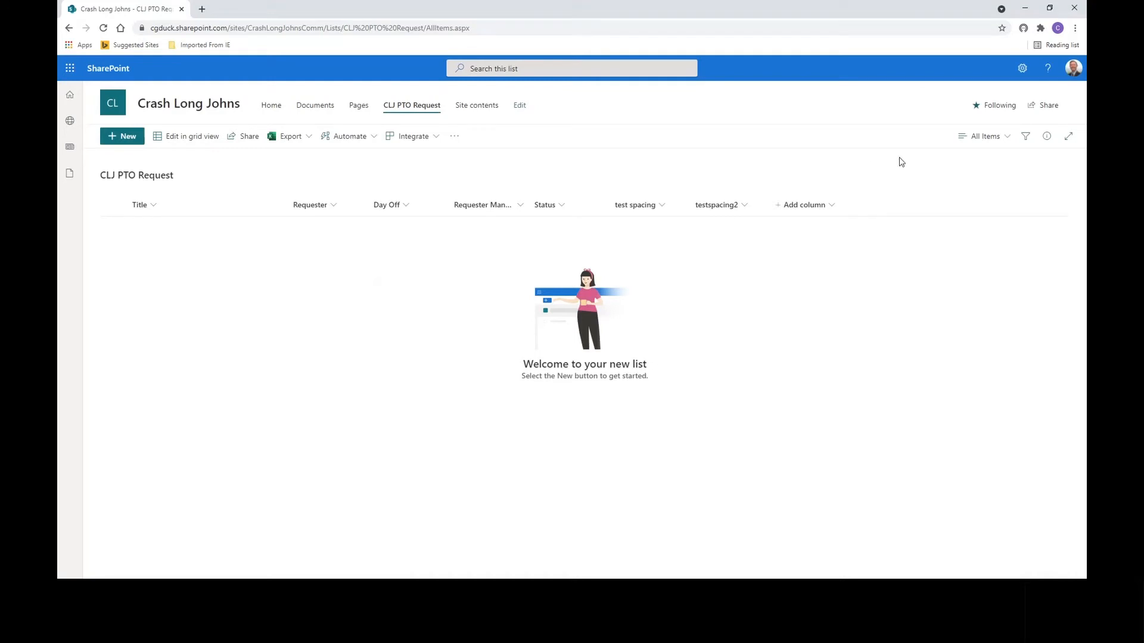
- In the list settings, rename the testspacing2 column to "test spacing2", save it, and check its link for the internal field name
click(1023, 68)
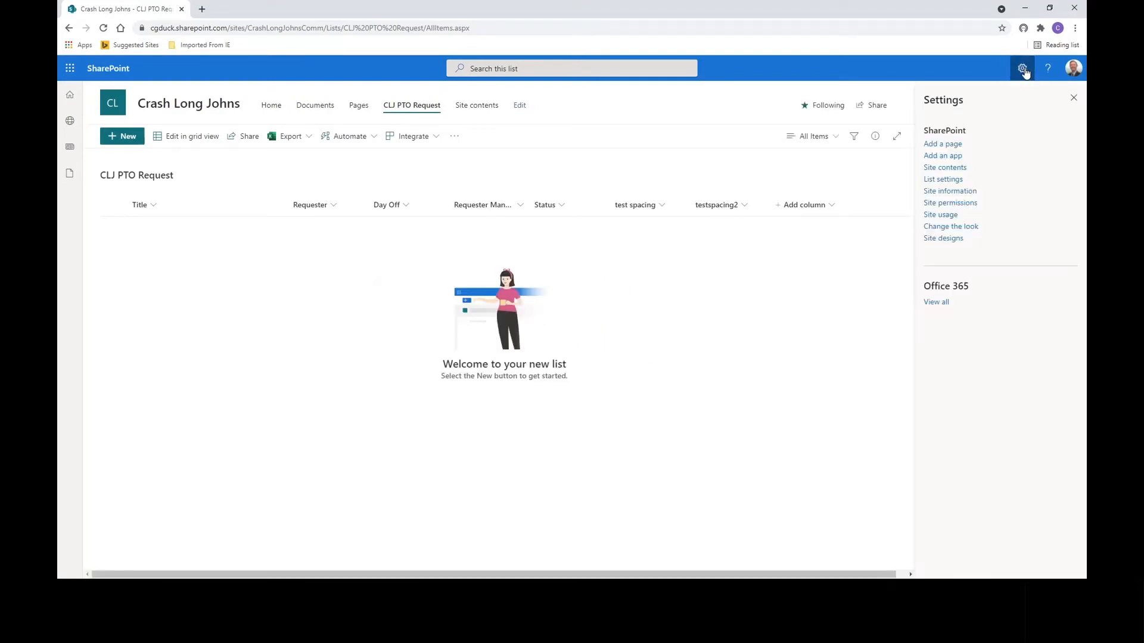
click(950, 183)
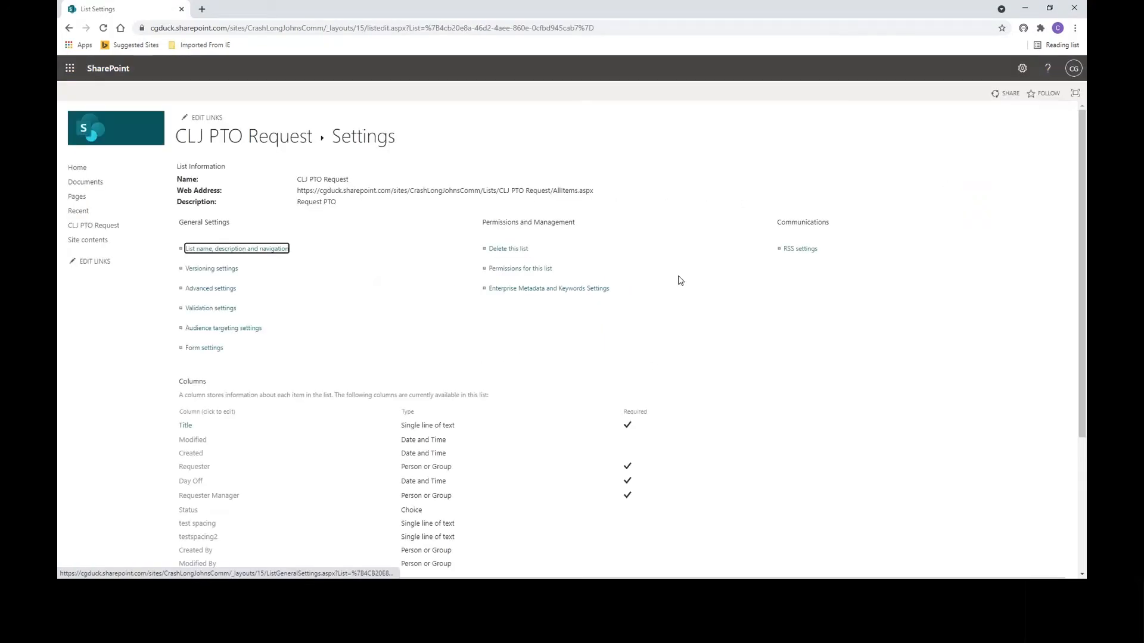
scroll(309, 469, down, 3)
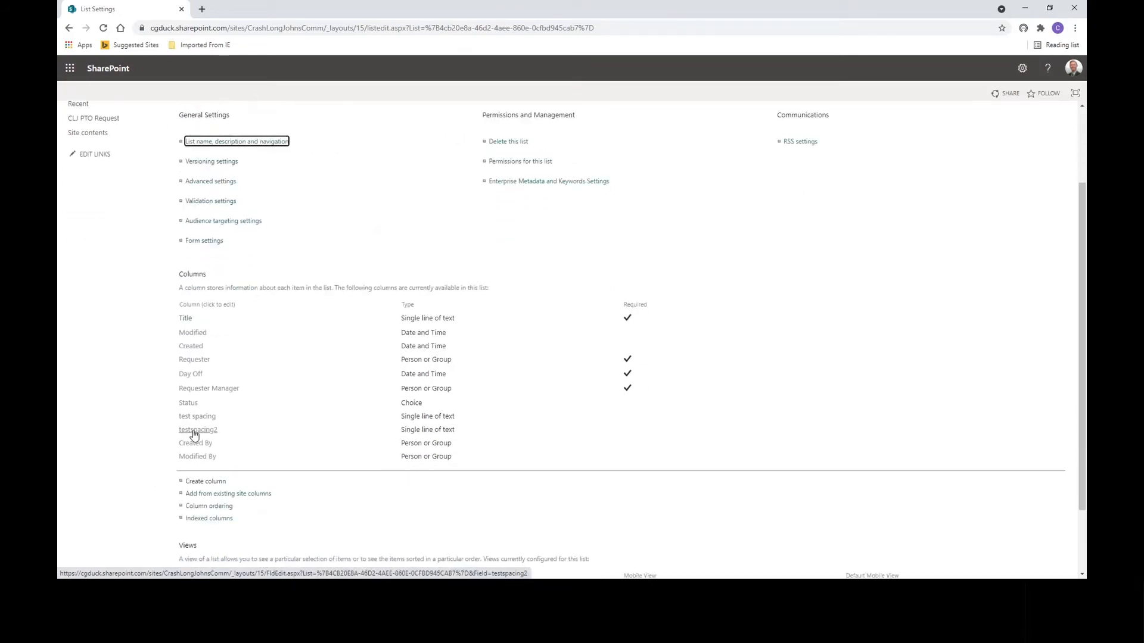
click(193, 432)
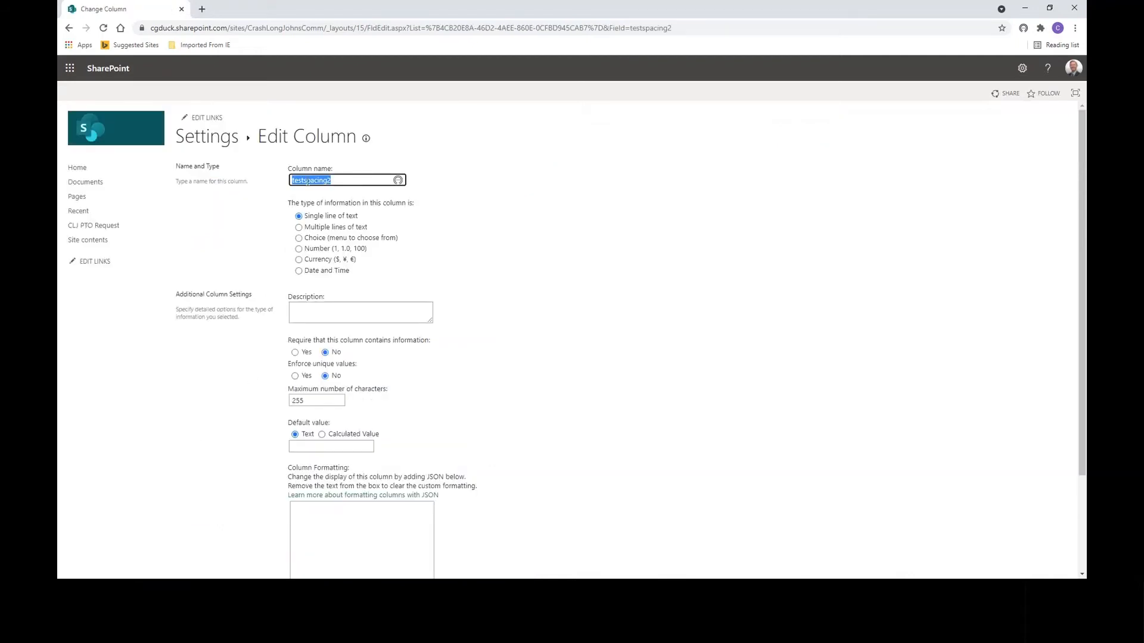
click(305, 180)
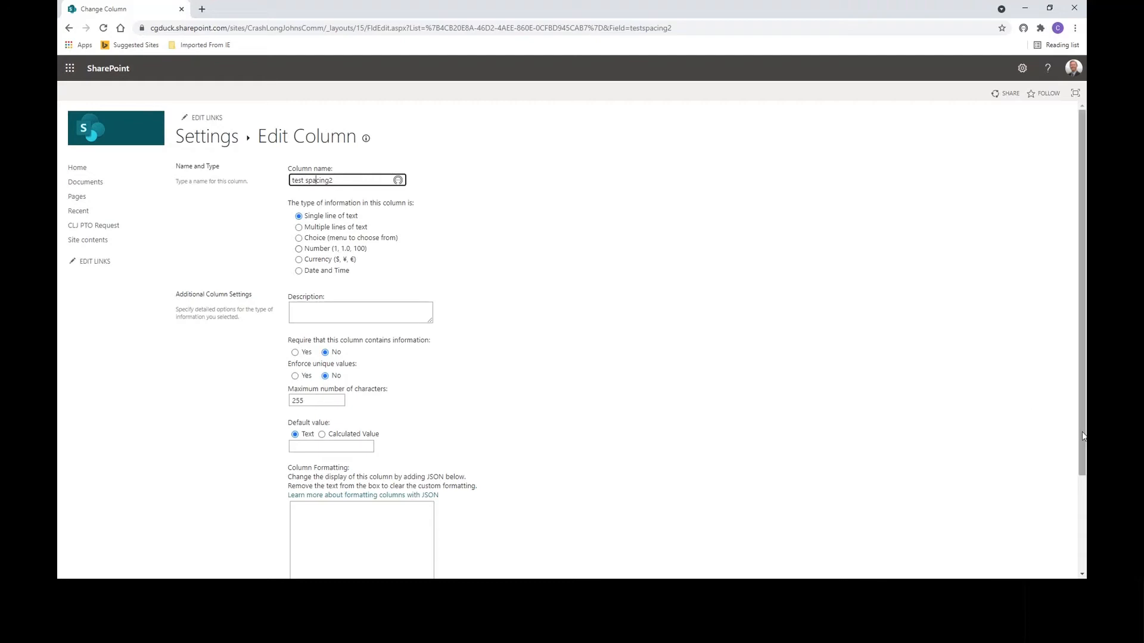
scroll(1079, 499, down, 2)
click(1000, 525)
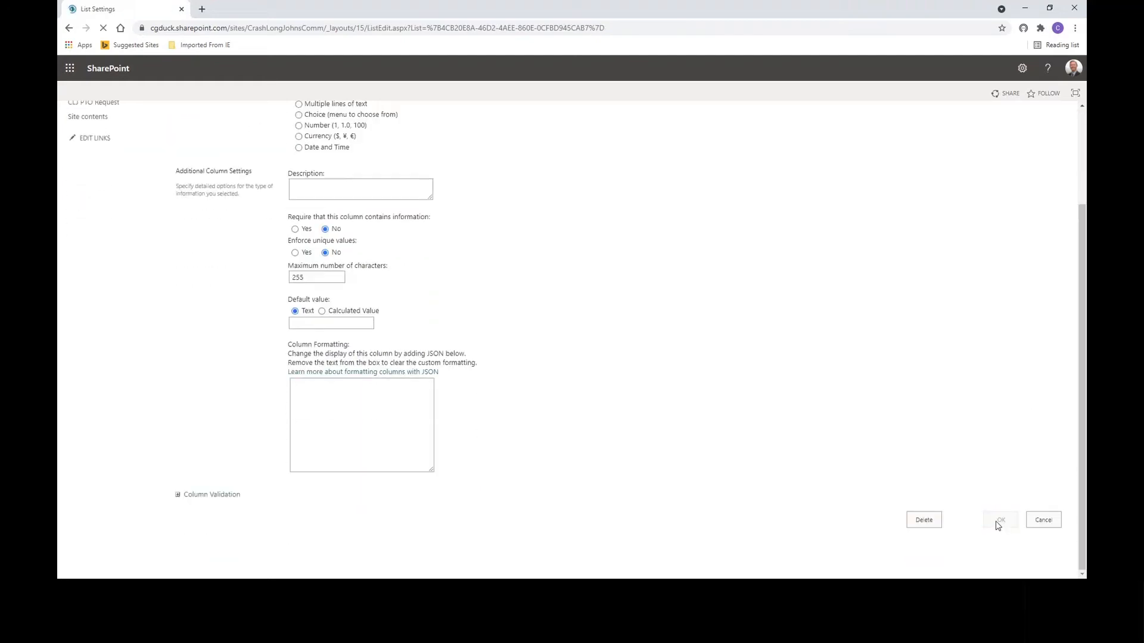
scroll(171, 493, down, 2)
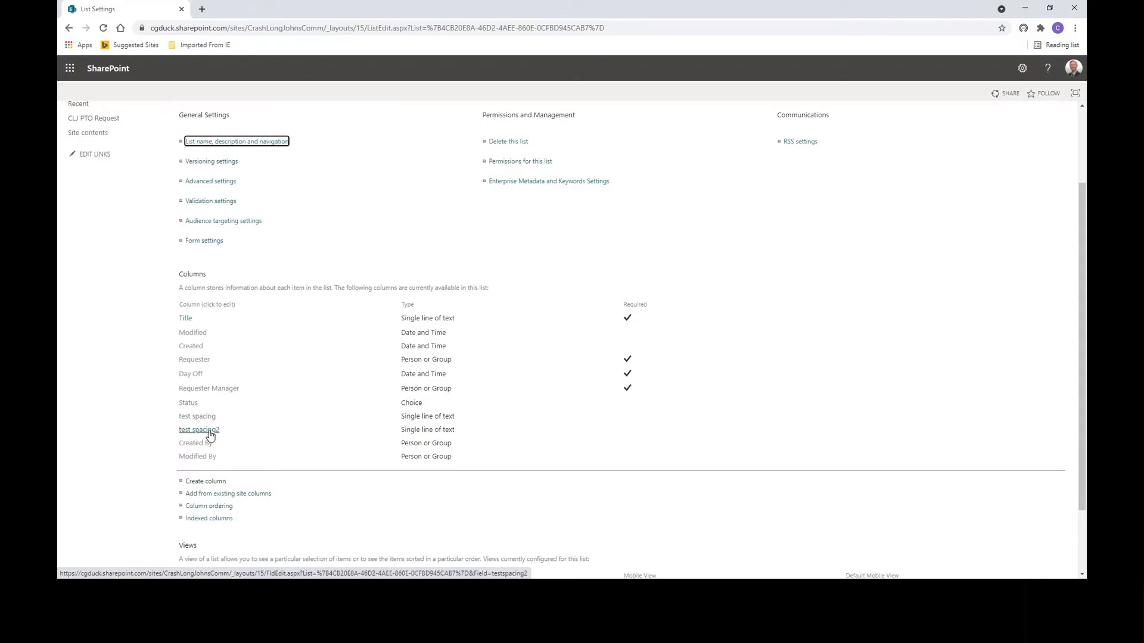
- Leave the list settings and create a "CLJ Files" document library, described as "files testing with document library" and kept out of the site navigation
scroll(321, 245, up, 2)
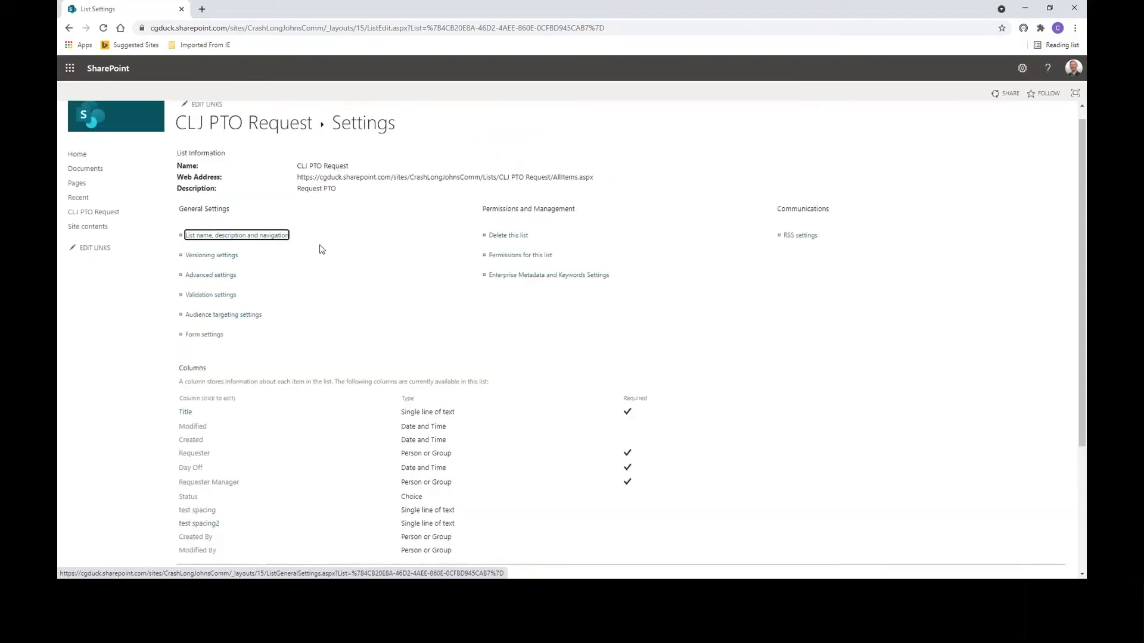
click(251, 143)
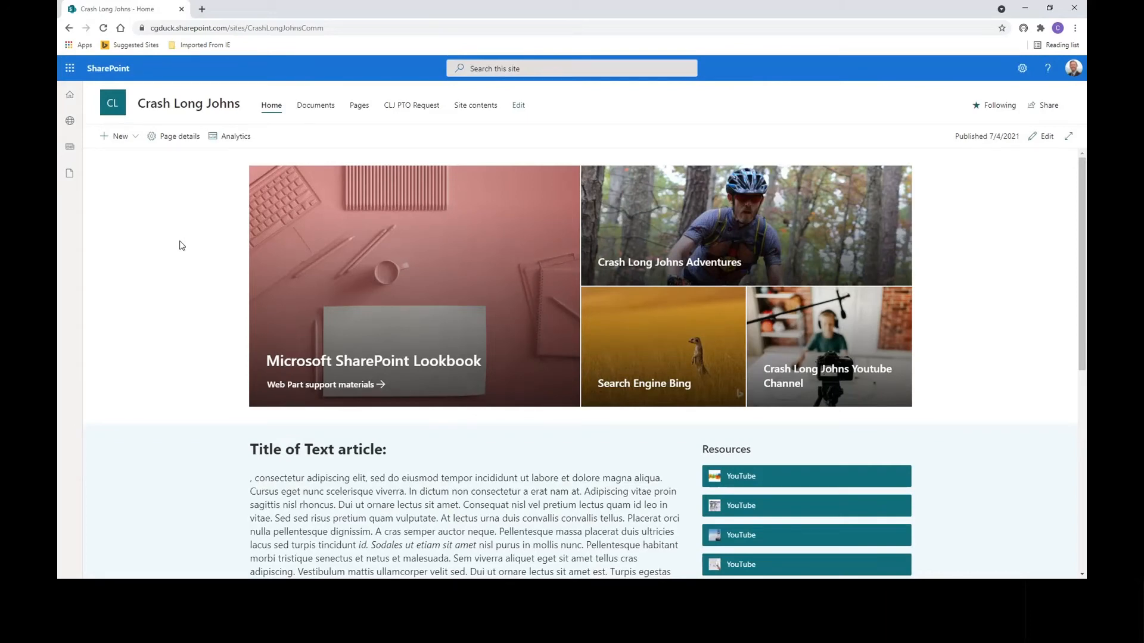
click(135, 140)
click(138, 177)
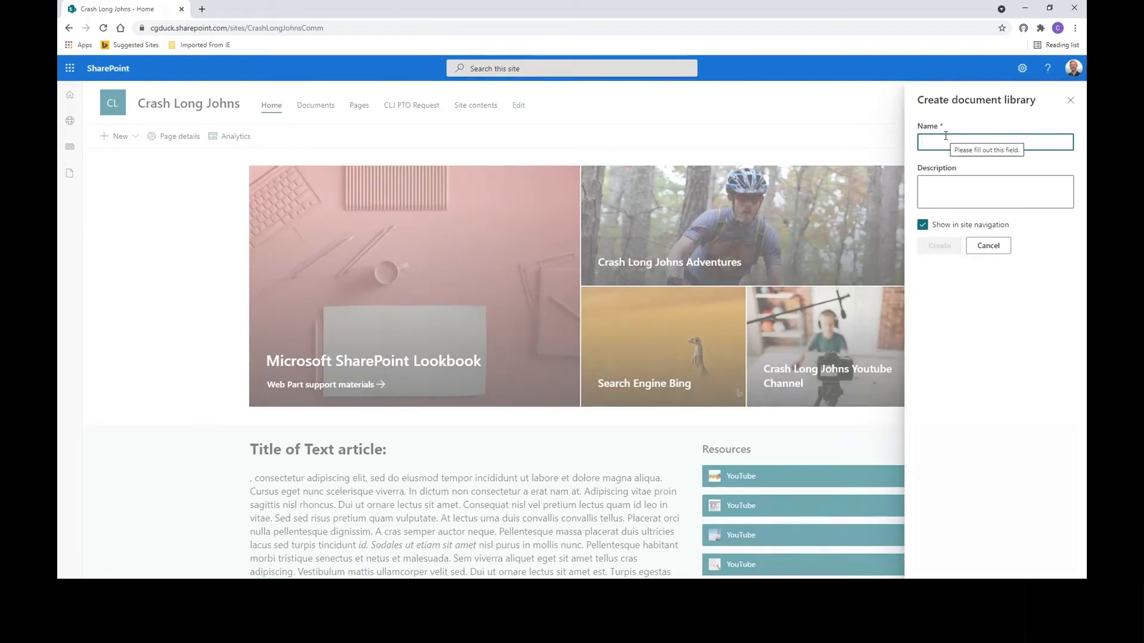
text(C)
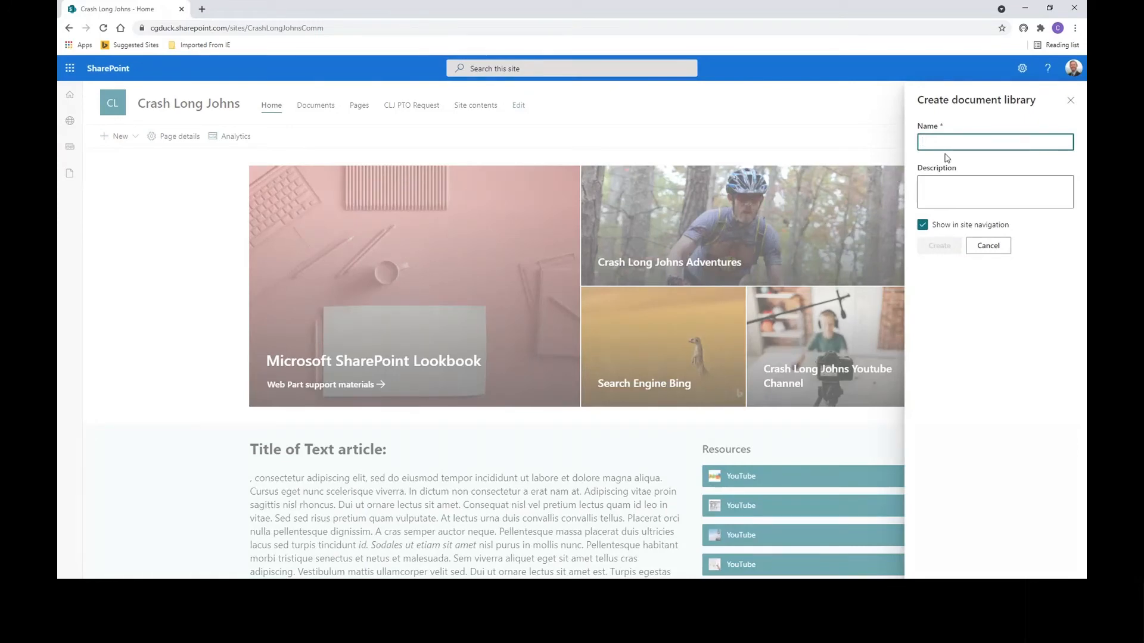
text(L)
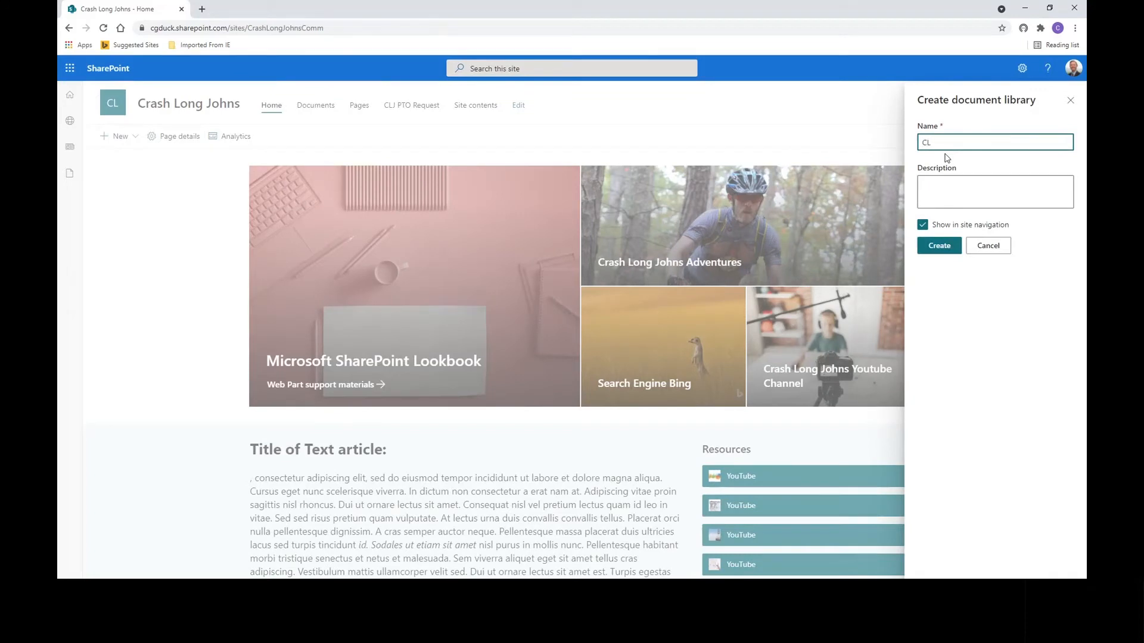
text(J Files)
key(Tab)
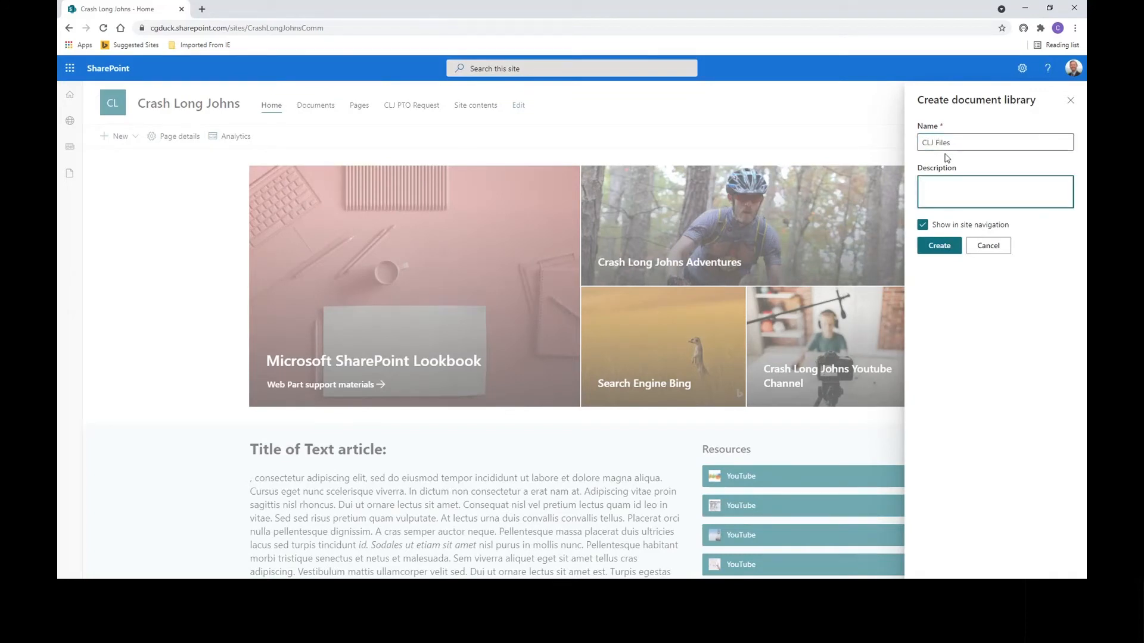
text(files testing with document library)
click(923, 224)
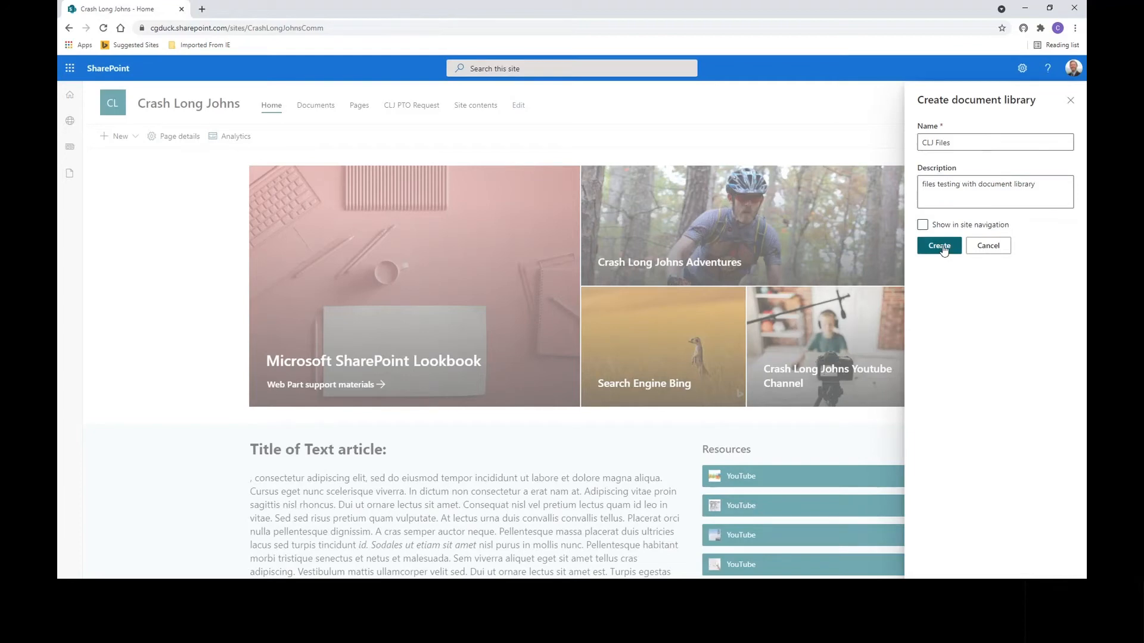
click(940, 246)
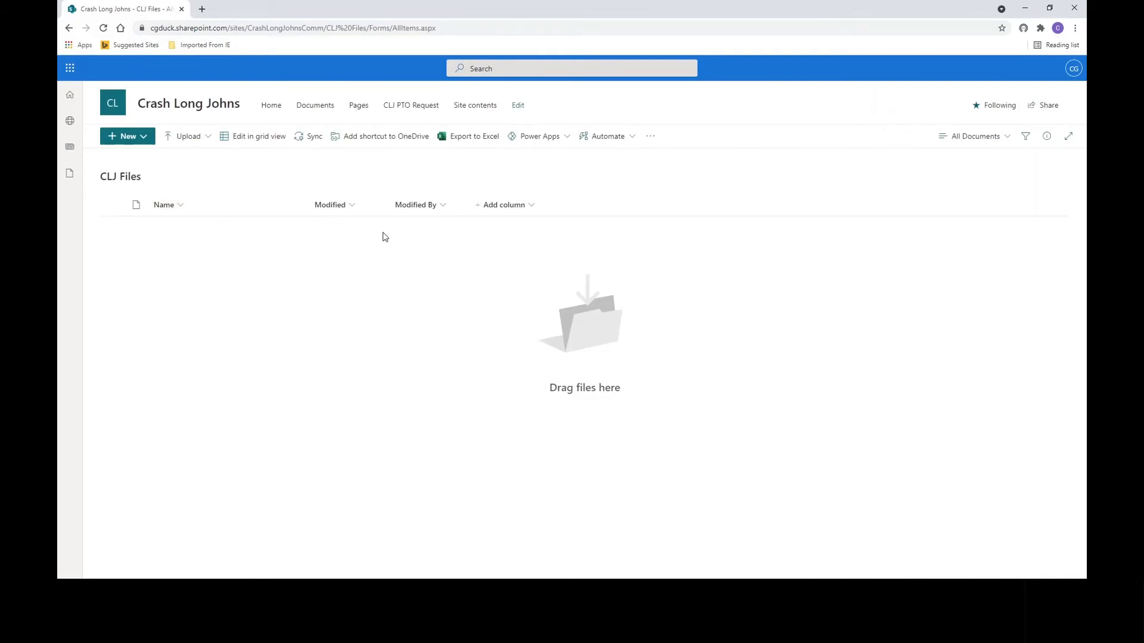
- Add a Choice column named "Client" to the CLJ Files library, with the description "Name of client"
click(498, 212)
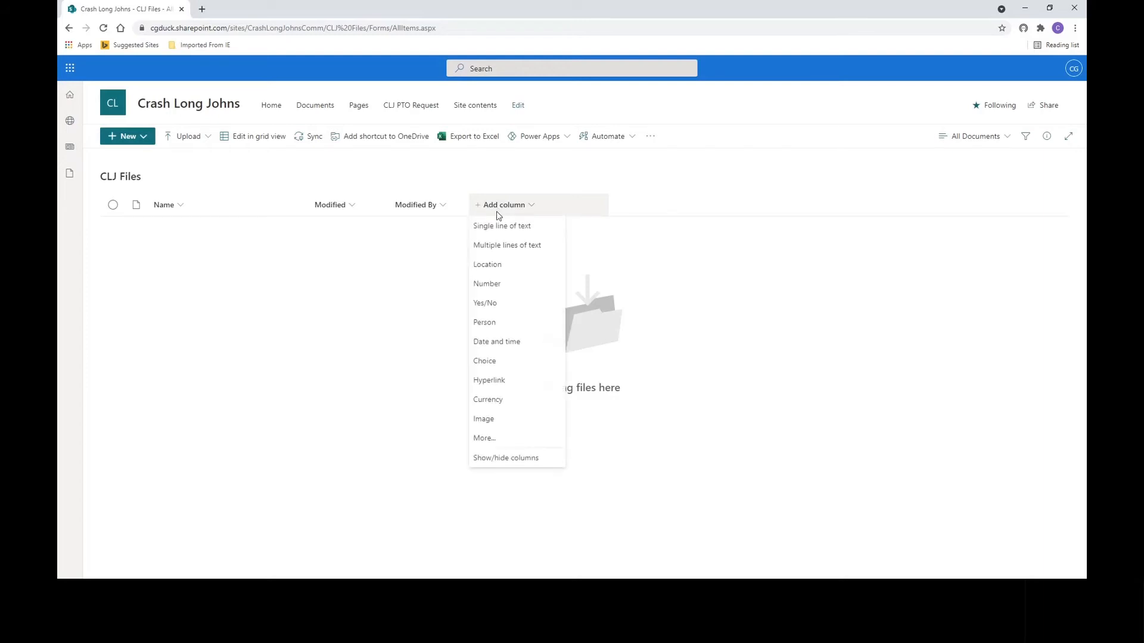
click(477, 363)
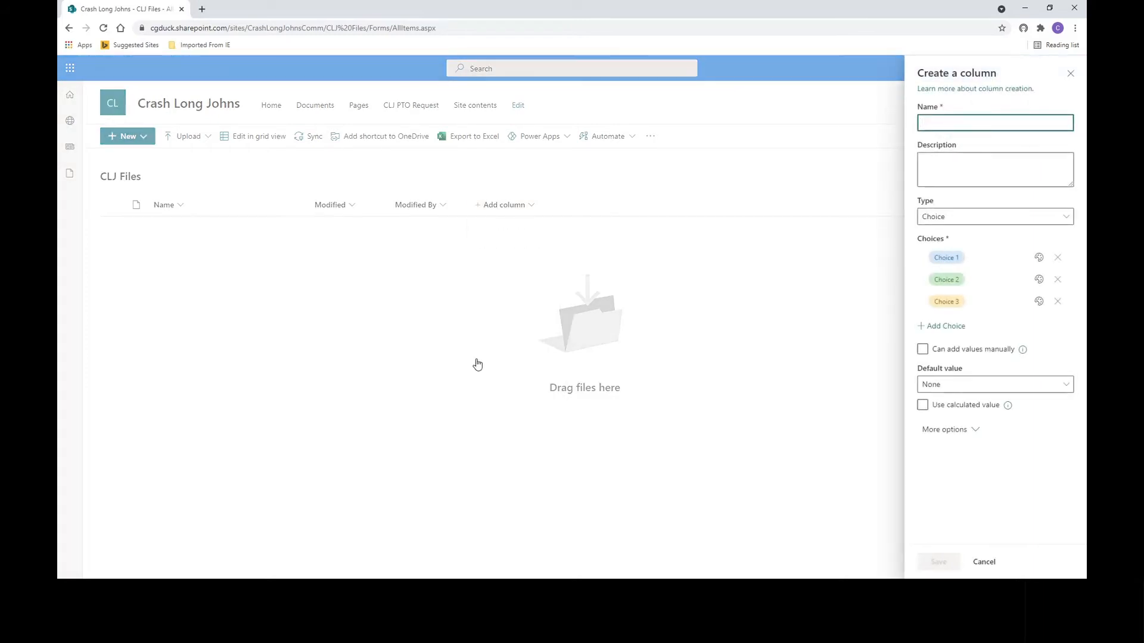
text(Client)
key(Tab)
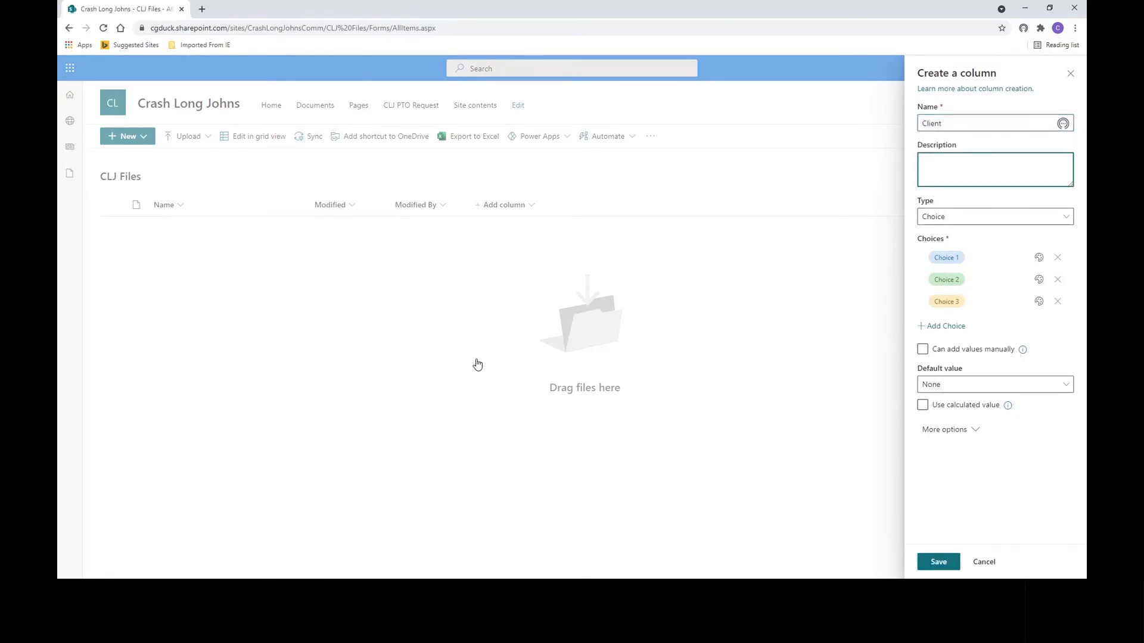
text(Name of t)
text(lient)
- Rename the Client column's three choices to "Client 1", "Client 2" and "Client 3"
click(957, 260)
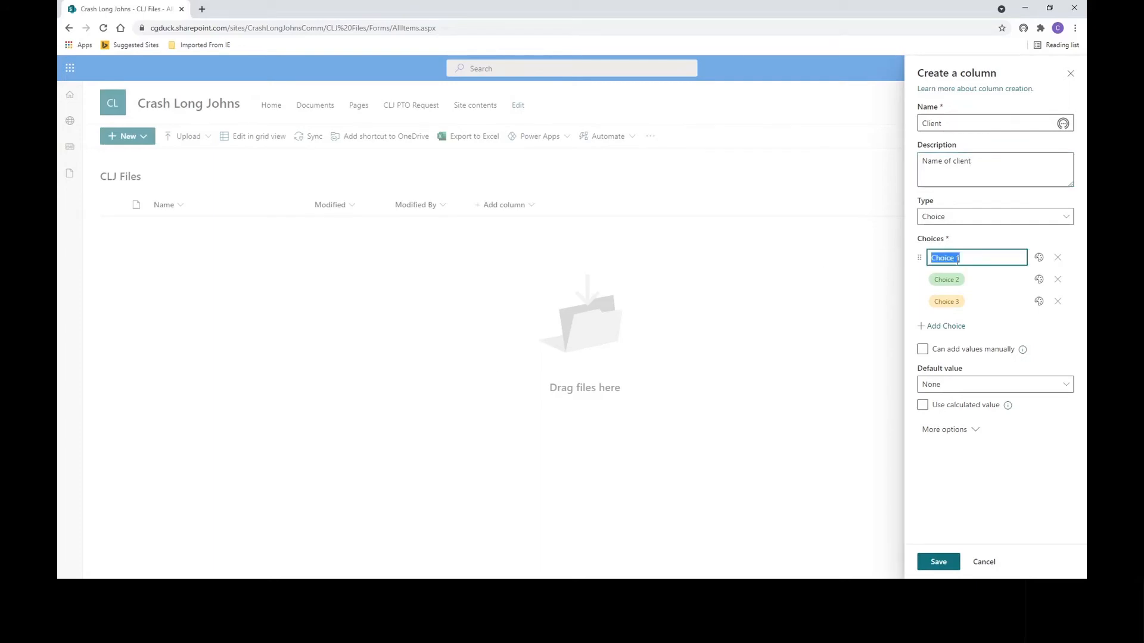
text(Client 1)
click(957, 280)
text(Cle)
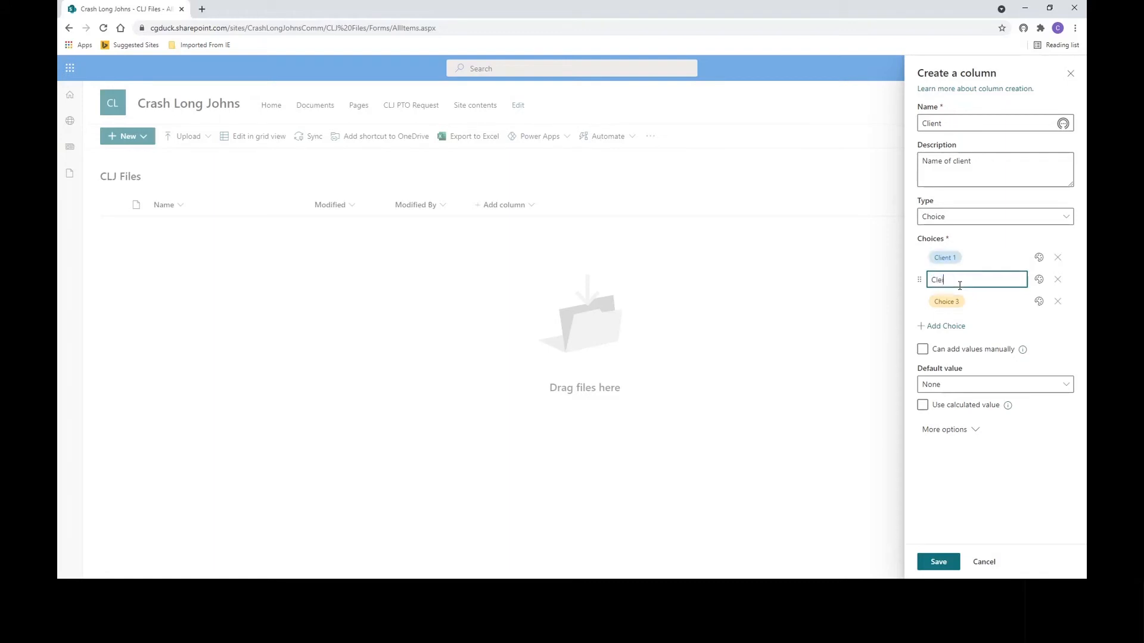
text(ent 2)
key(Return)
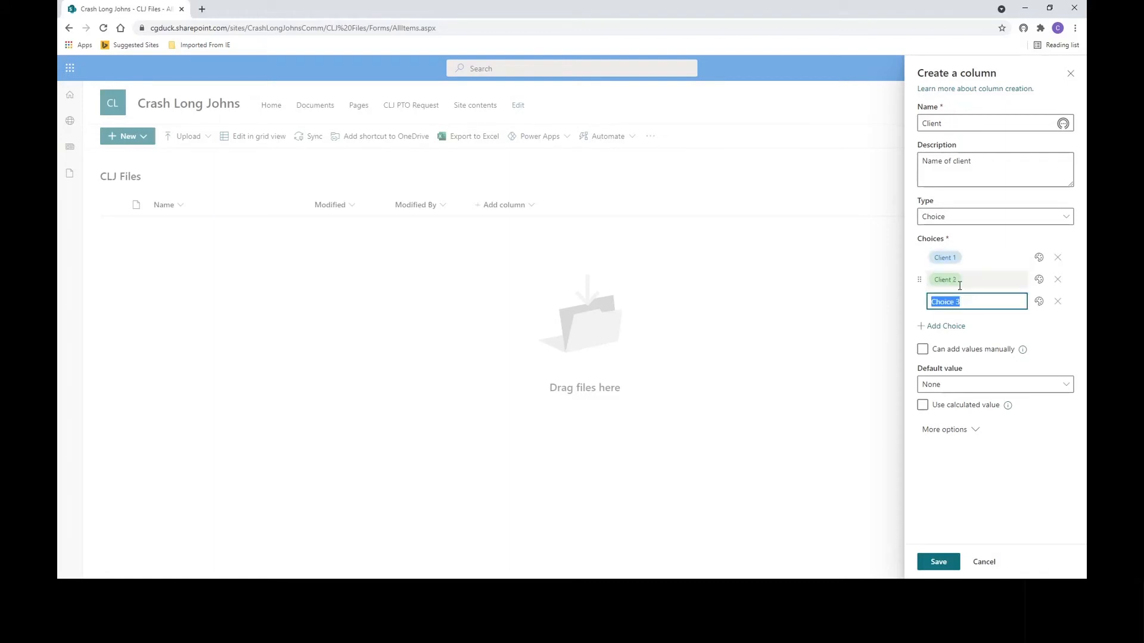
text(Client)
key(BackSpace)
key(BackSpace)
key(BackSpace)
key(BackSpace)
key(BackSpace)
text(lient 3)
key(Tab)
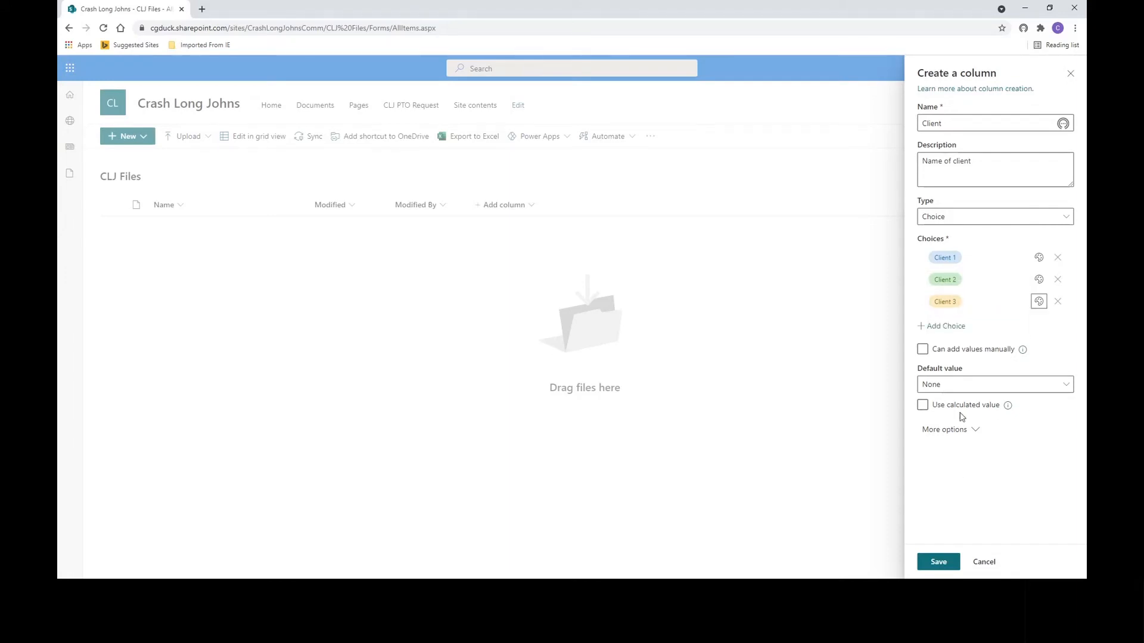
- Require the Client column to contain information and save the column
click(953, 430)
scroll(995, 486, down, 2)
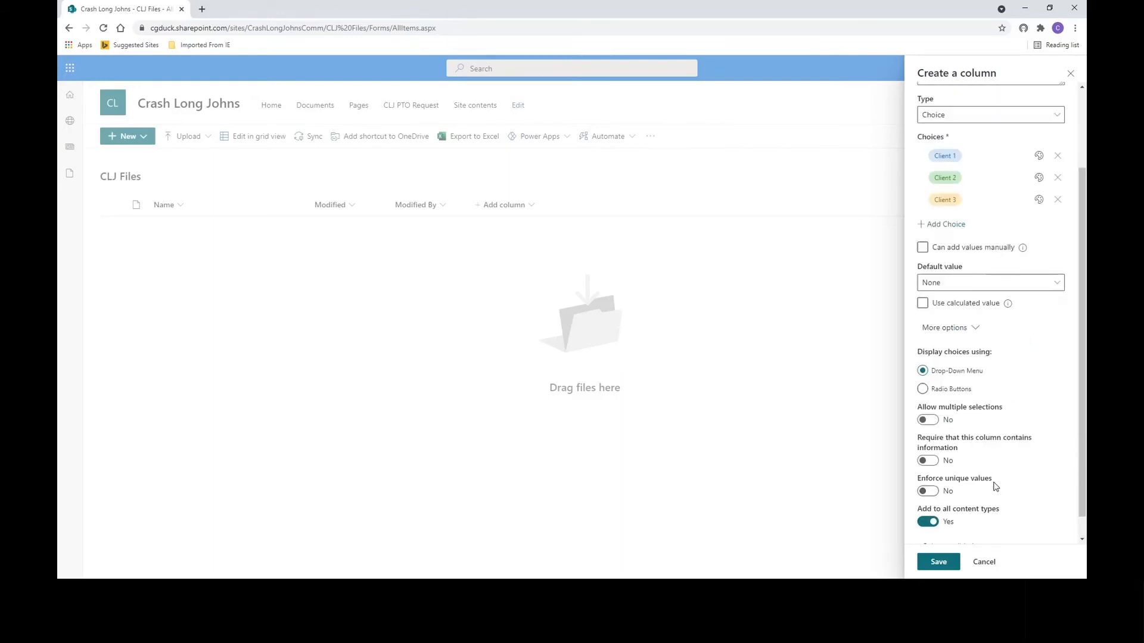
click(929, 438)
click(938, 562)
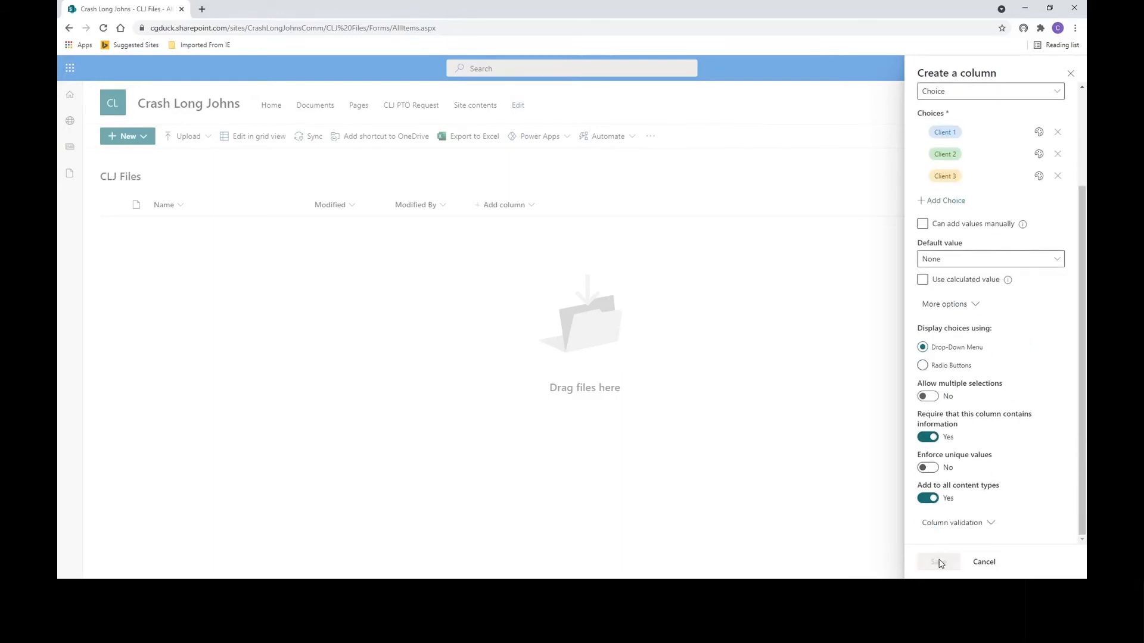
- Add a Choice column named "Business Area" with the description "area the file matches with"
click(582, 205)
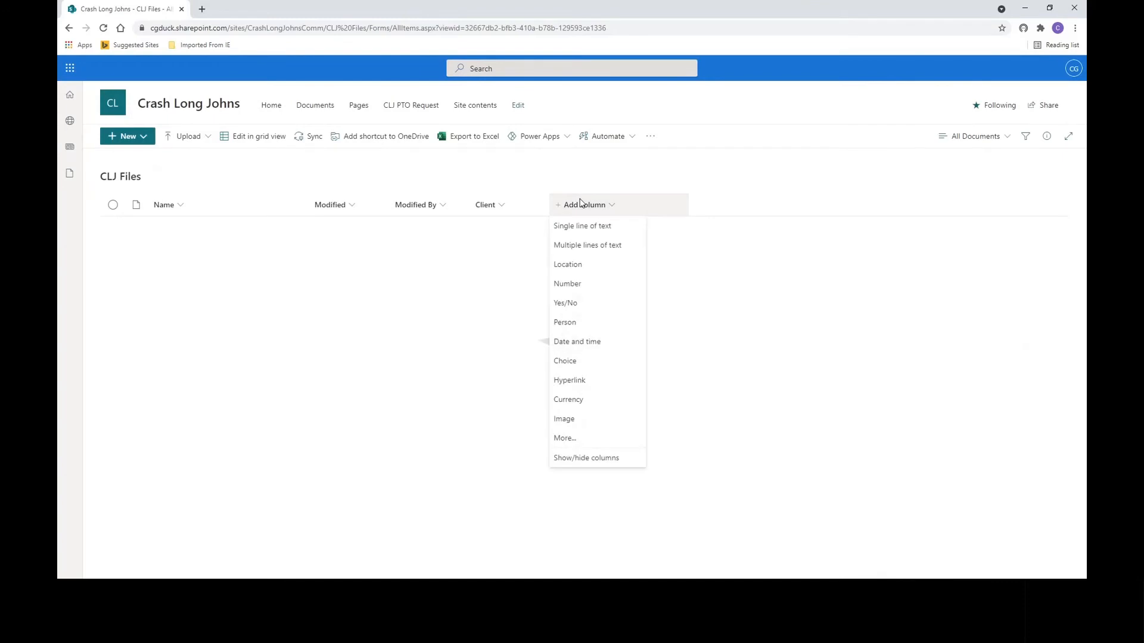
click(576, 361)
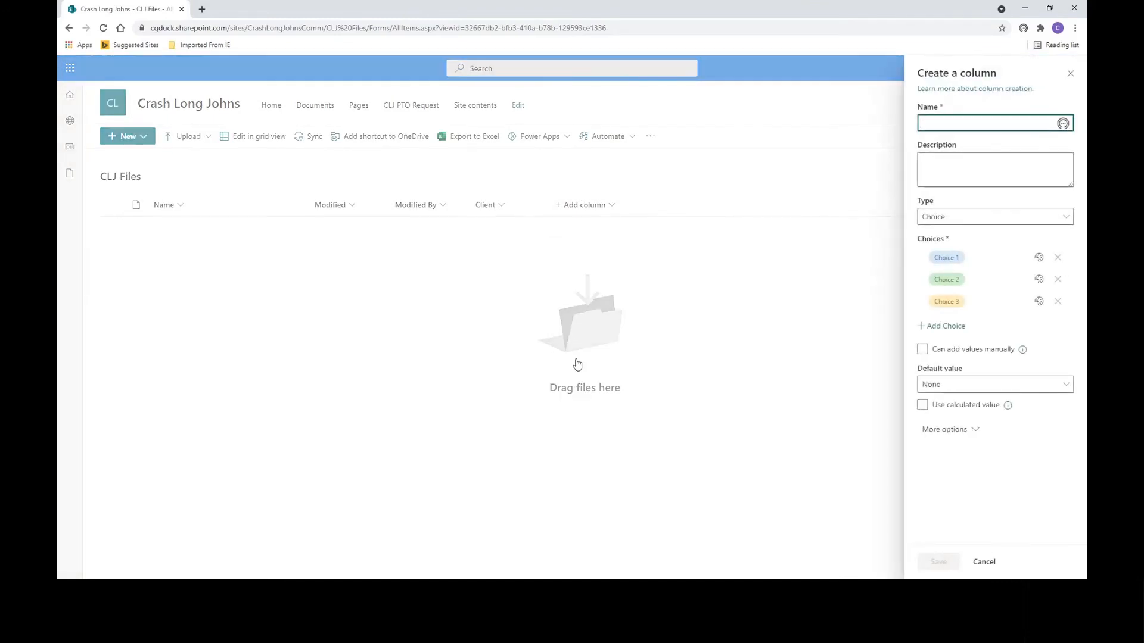
text(Ba)
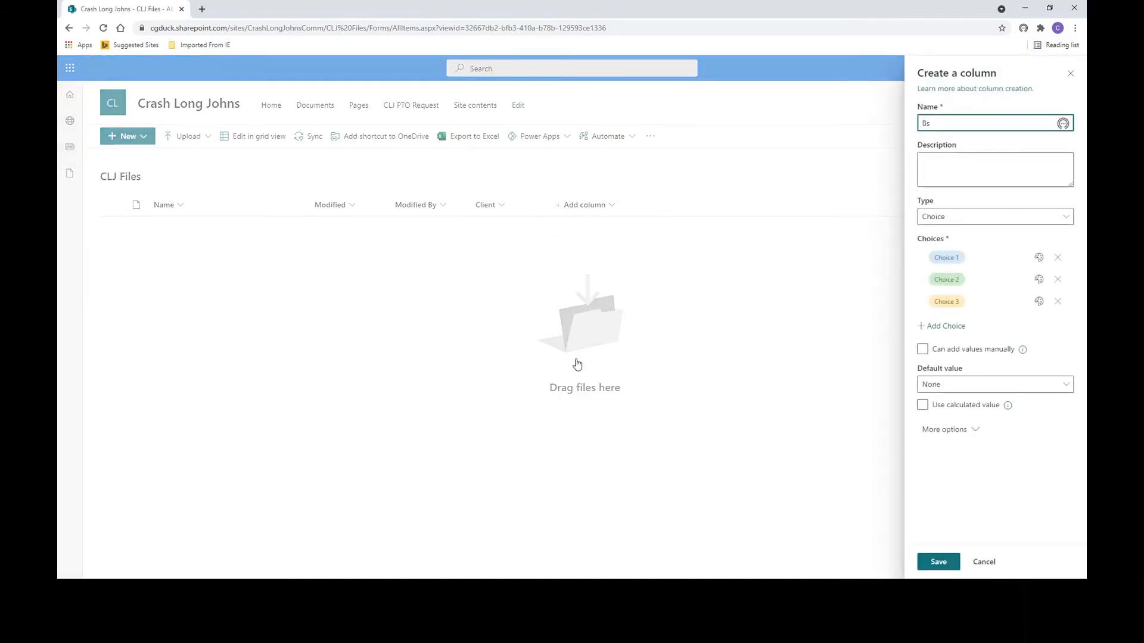
text(usiness Area)
key(Tab)
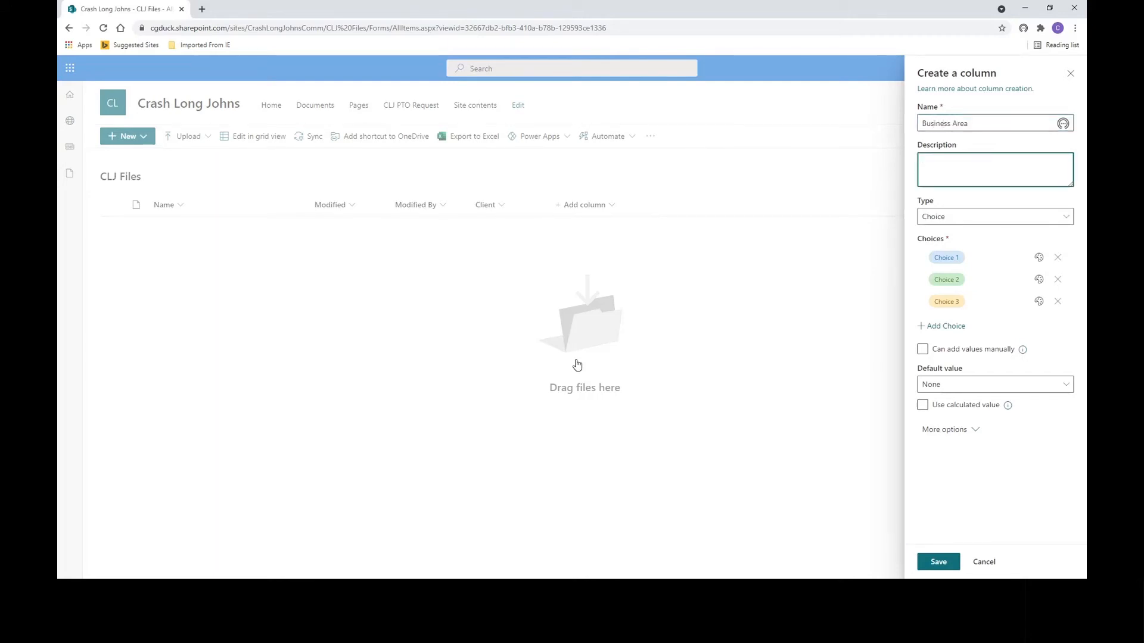
text(are )
text( the file matches with)
- Rename the Business Area column's three choices to "Accounting", "Sales" and "Warehouse"
click(973, 255)
text(Accounting)
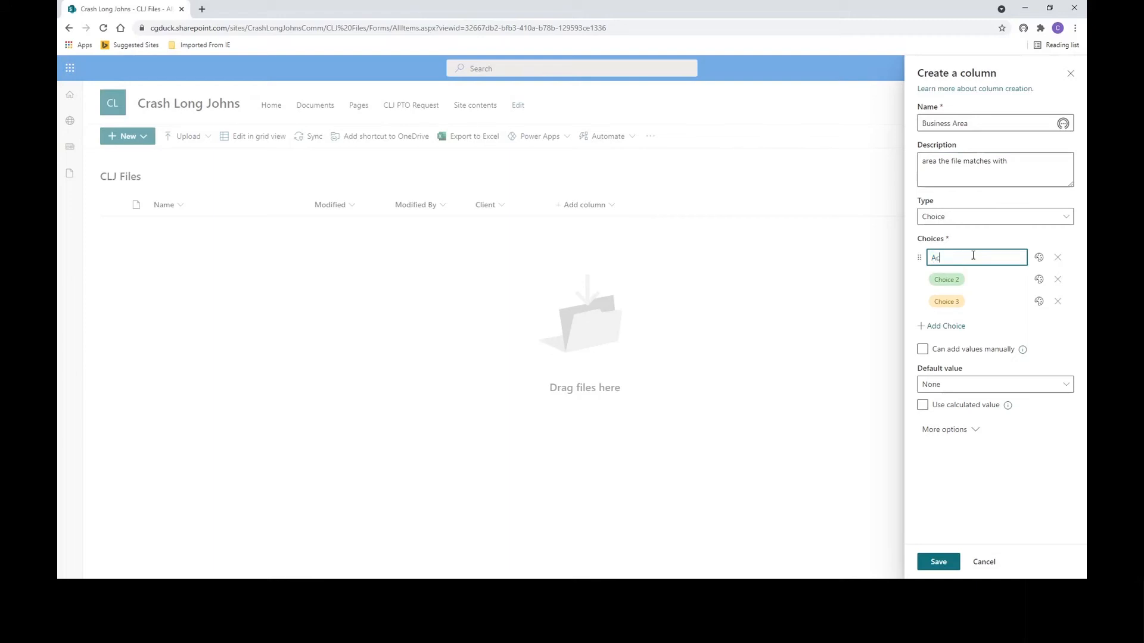
click(978, 280)
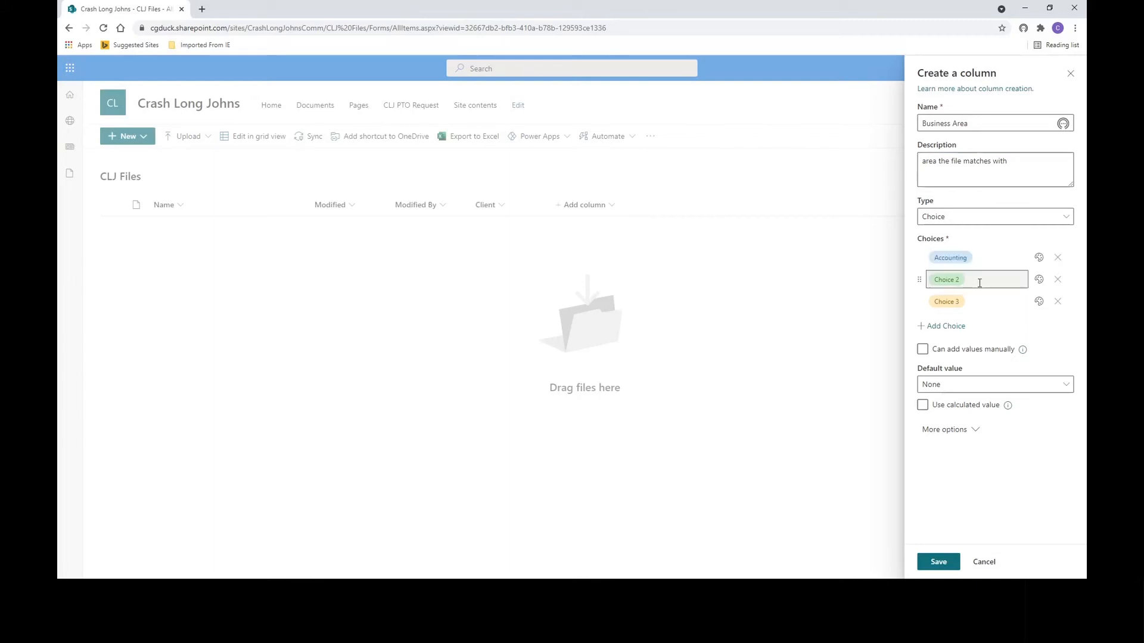
text(Sales)
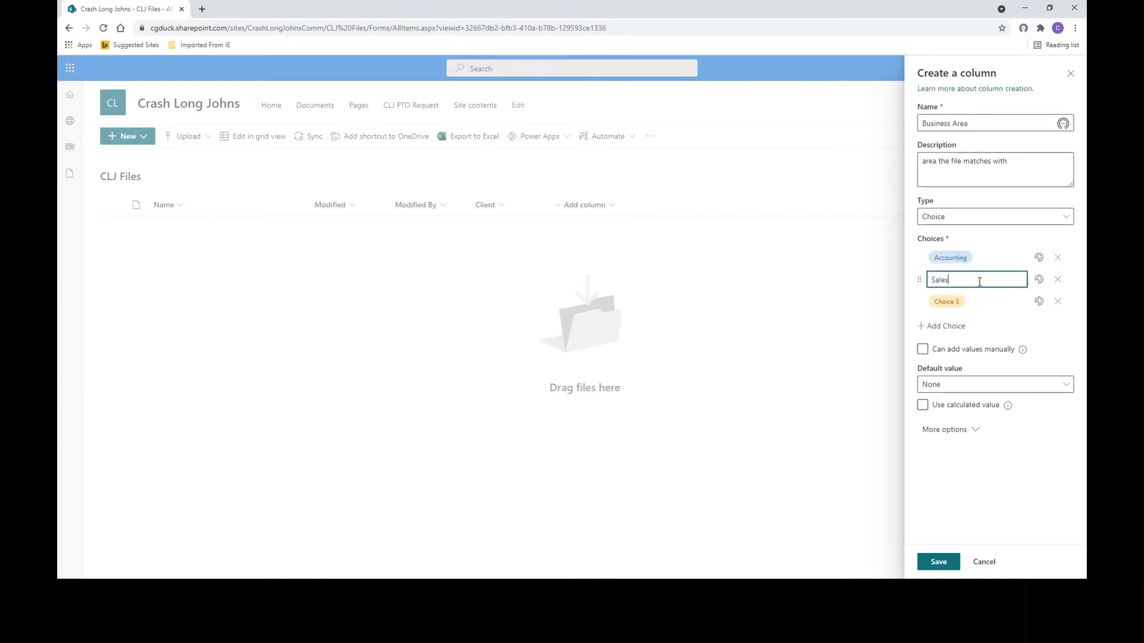
click(978, 300)
text(Ware)
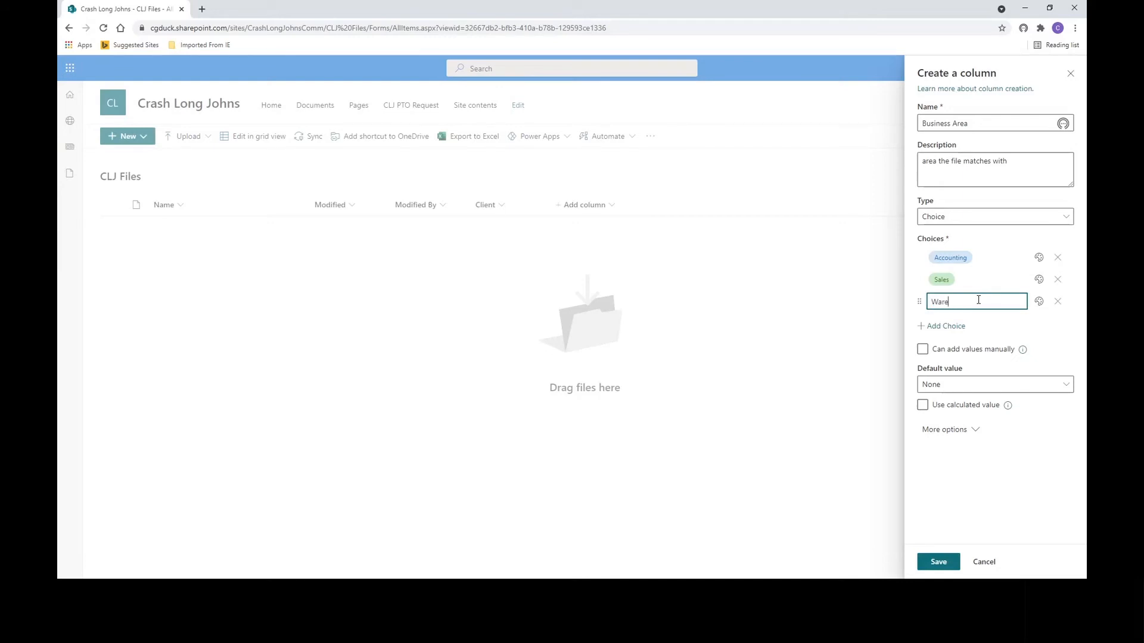
text(house)
- Make the Business Area column require information and save it to the library
click(964, 431)
scroll(983, 494, down, 1)
click(929, 510)
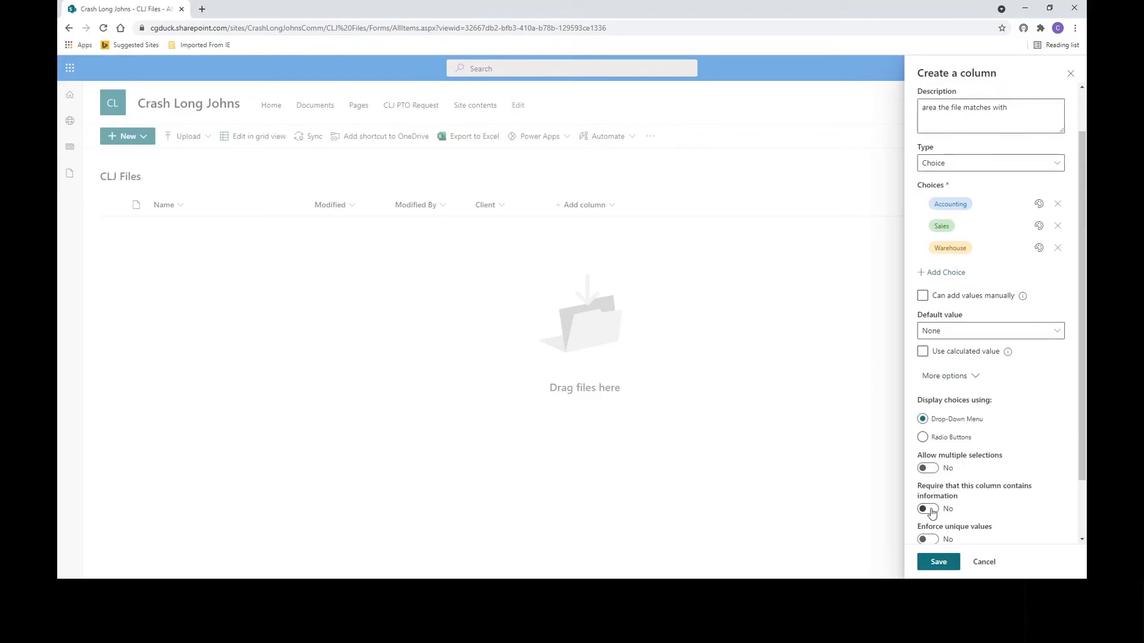
click(939, 562)
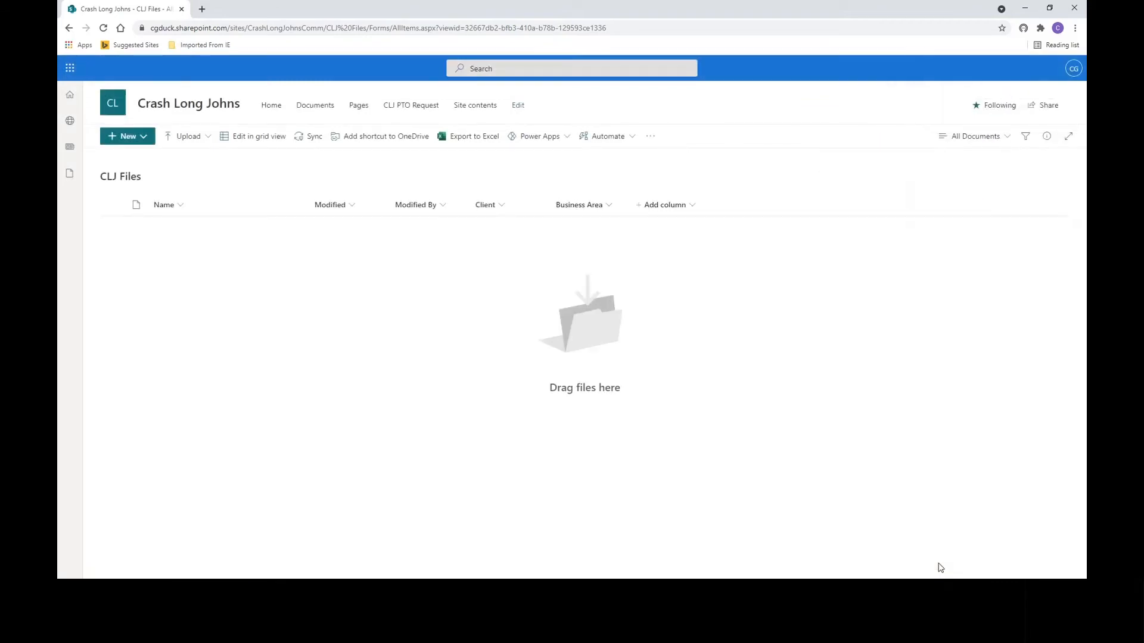
- Add a Choice column named "Status" with the description "status of document"
click(665, 205)
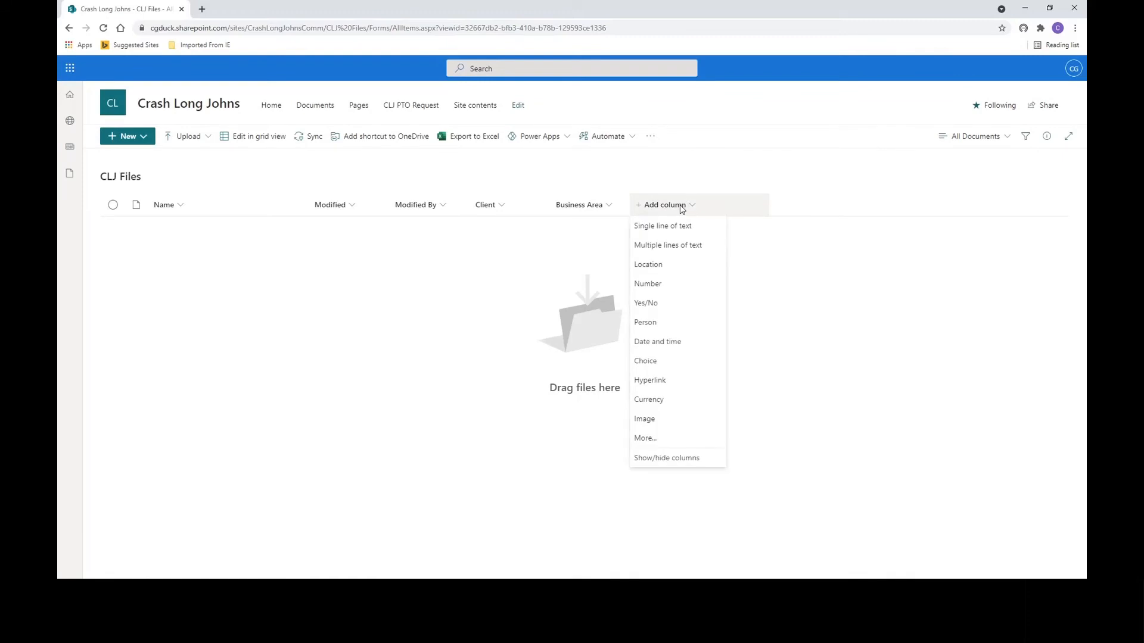
click(655, 368)
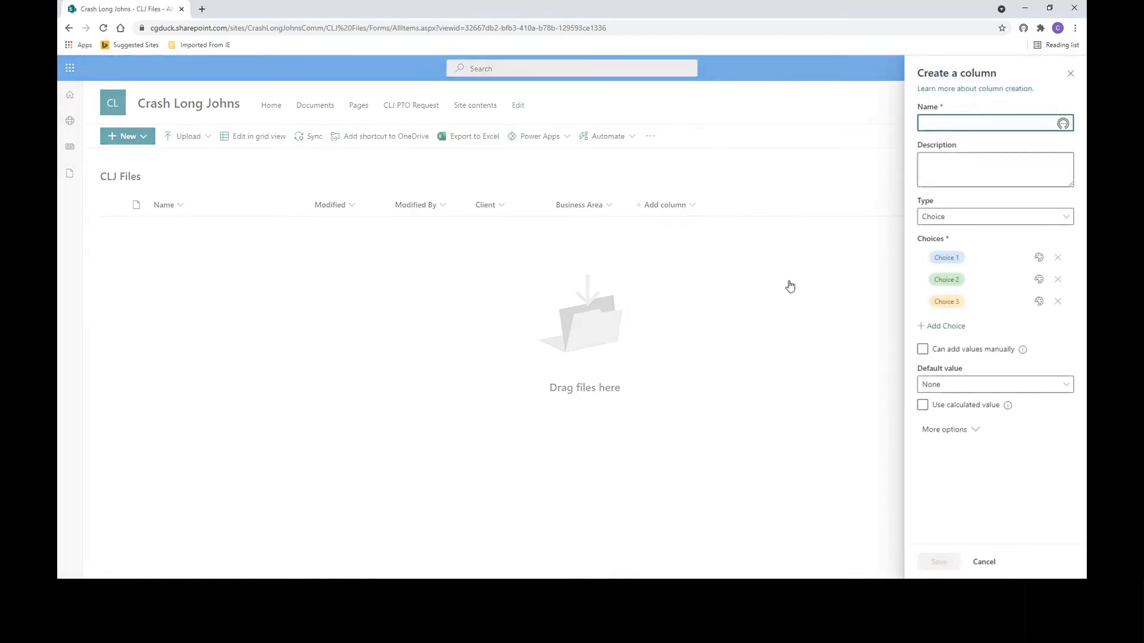
text(Status)
key(Tab)
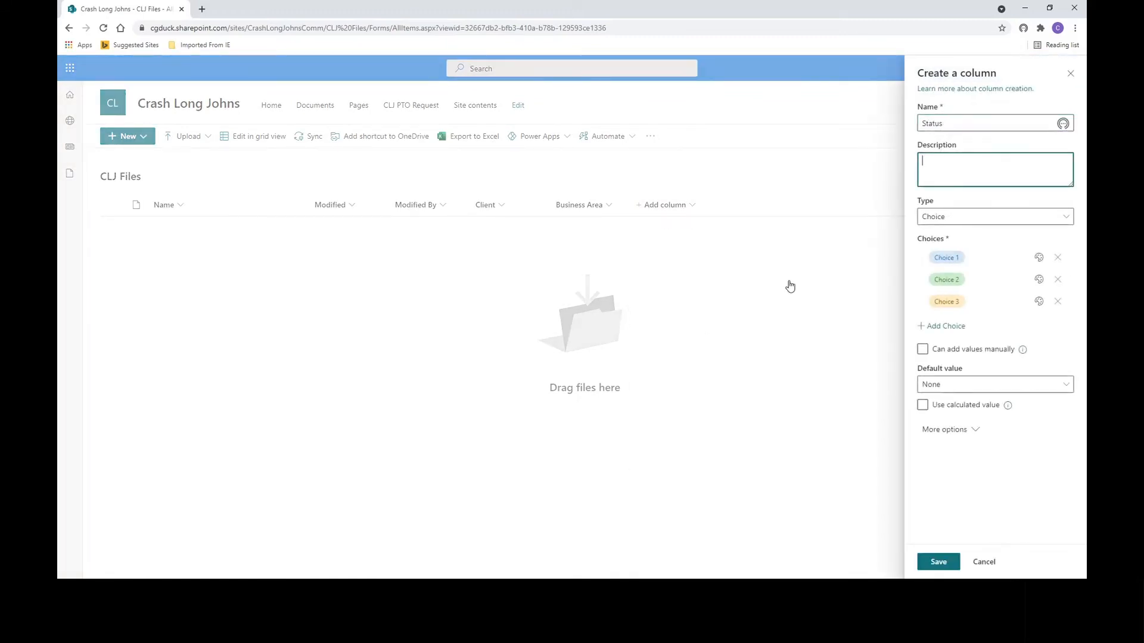
text(status of document)
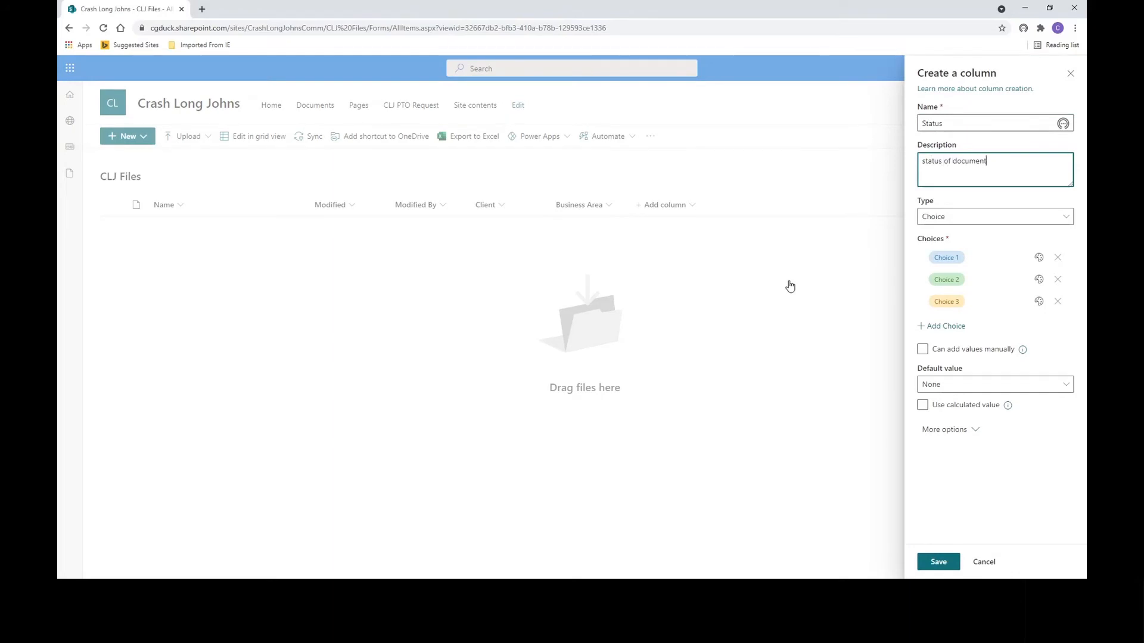
- Rename the Status column's first two choices to "Active" and "Retired"
click(958, 261)
text(Actov)
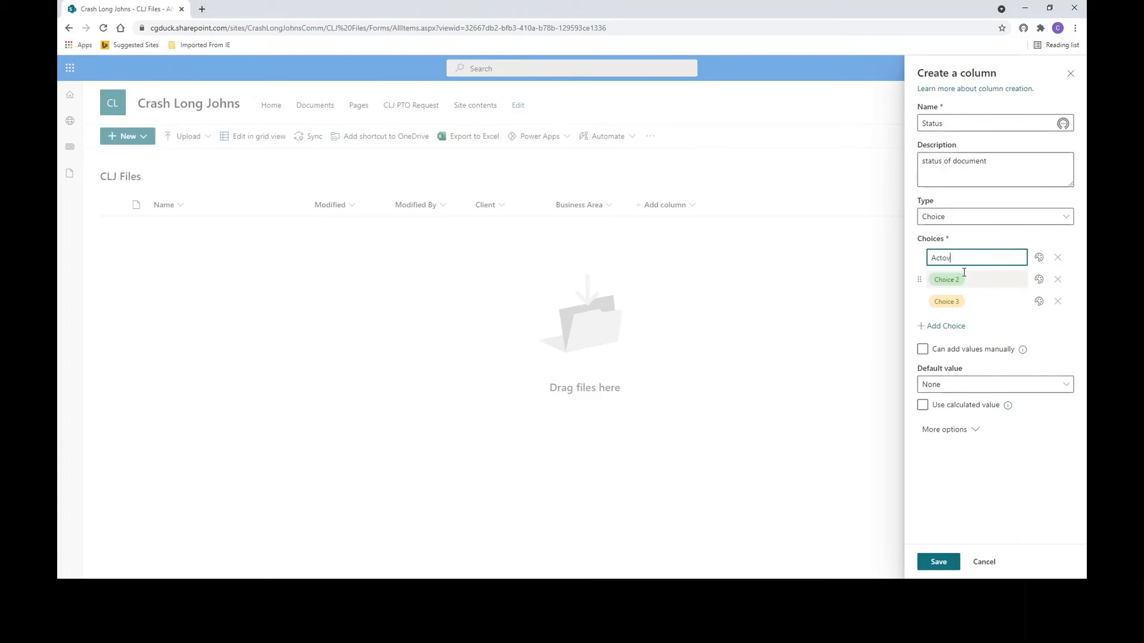
text(tive)
key(Tab)
key(Tab)
key(Tab)
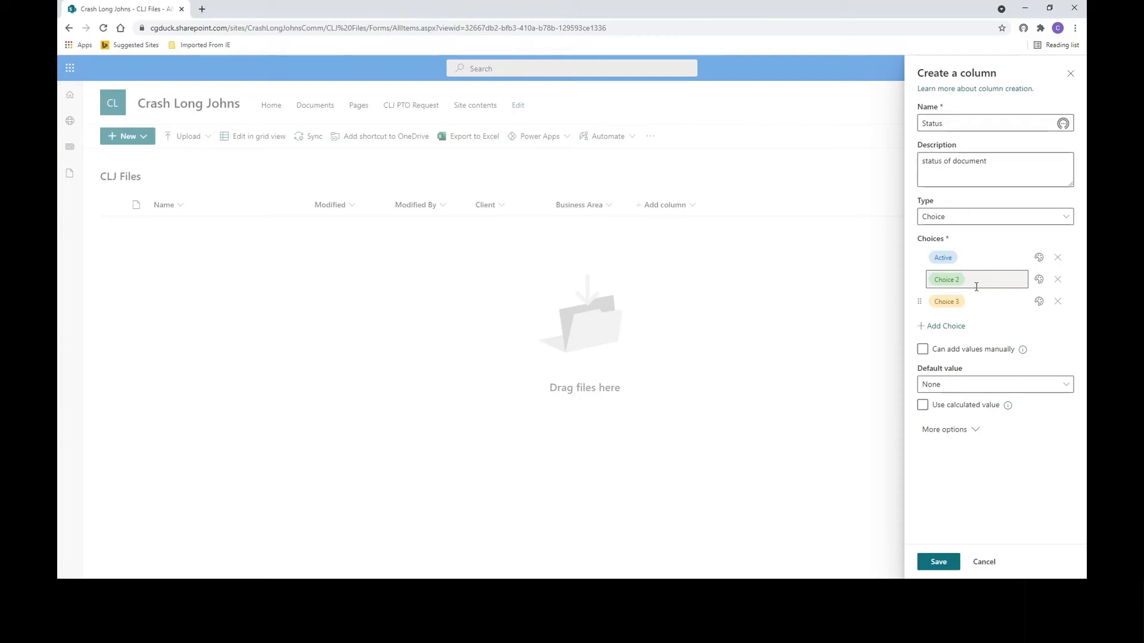
click(973, 282)
text(Ina)
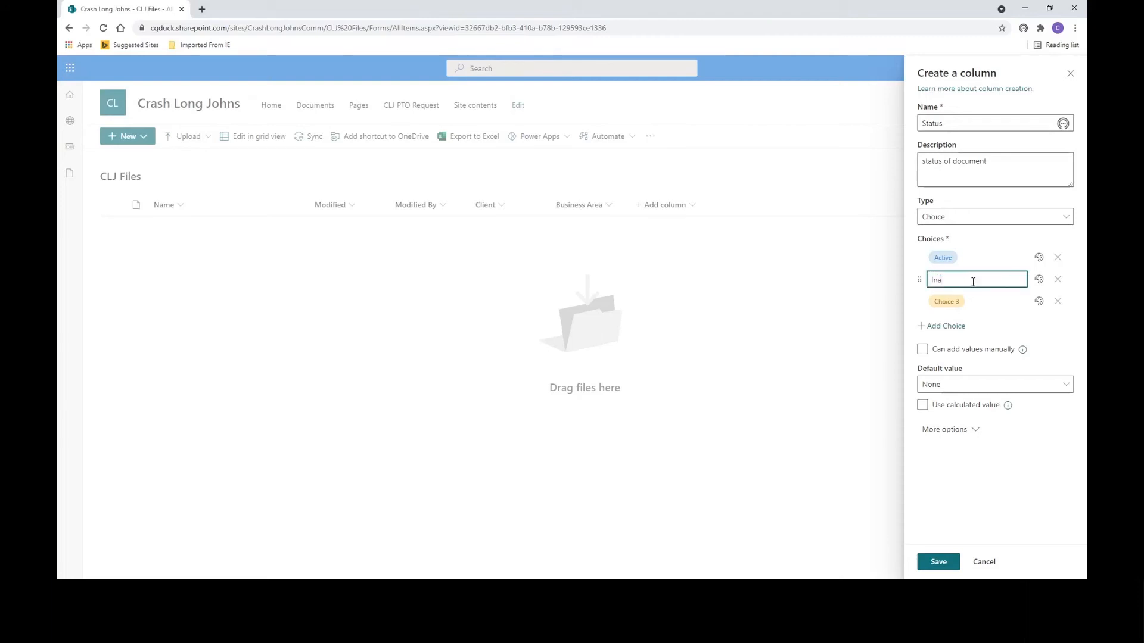
key(BackSpace)
key(BackSpace)
text(Retired)
click(1019, 467)
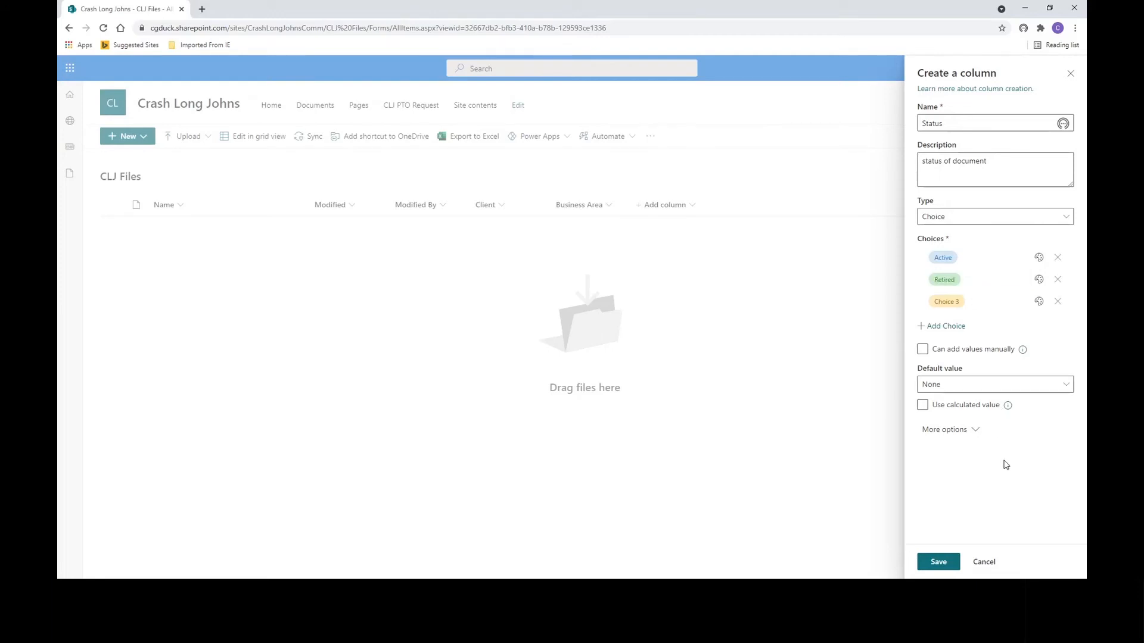
- Make the Status column require information and save it to the library
click(945, 431)
scroll(962, 485, down, 2)
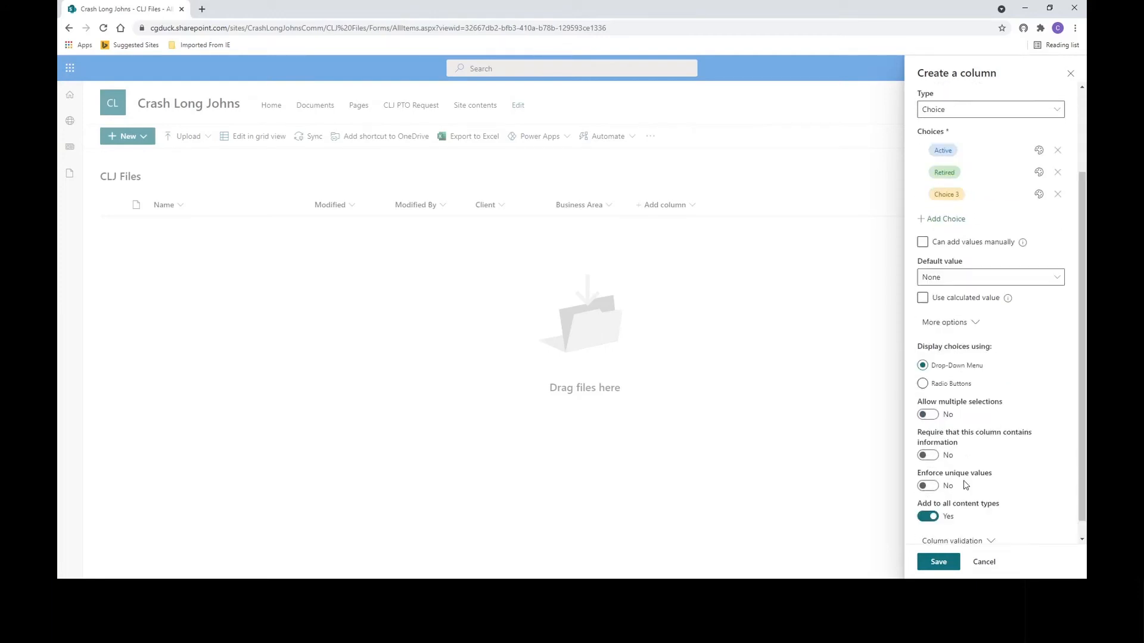
click(927, 455)
click(946, 564)
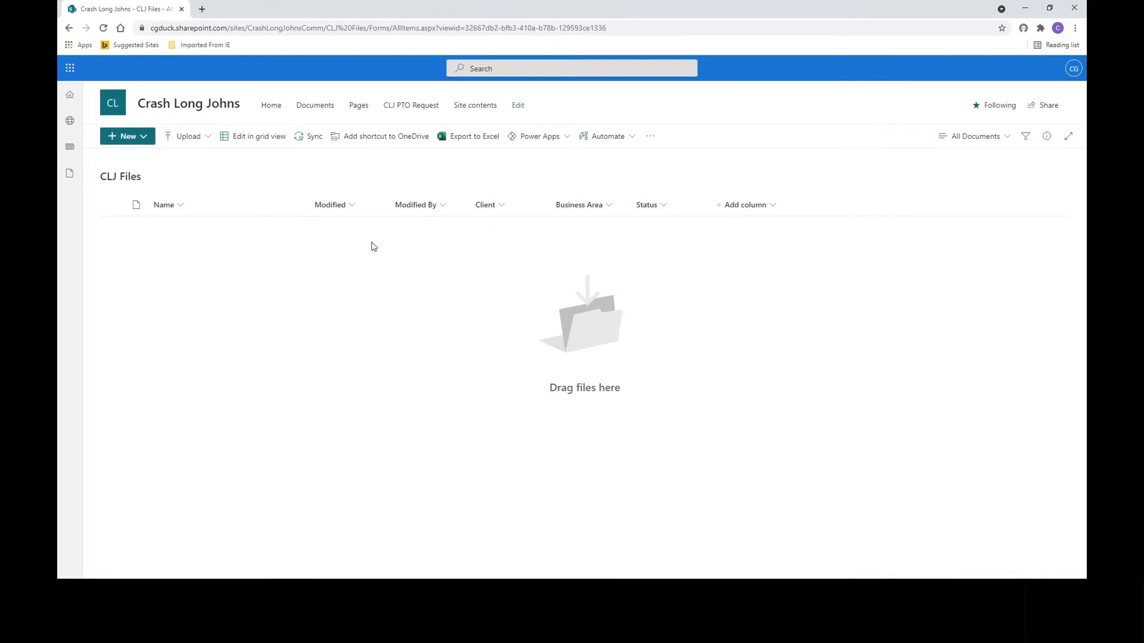
- Upload the files Client 1.docx, Client 2.docx and Client 3.docx to the CLJ Files library
click(191, 142)
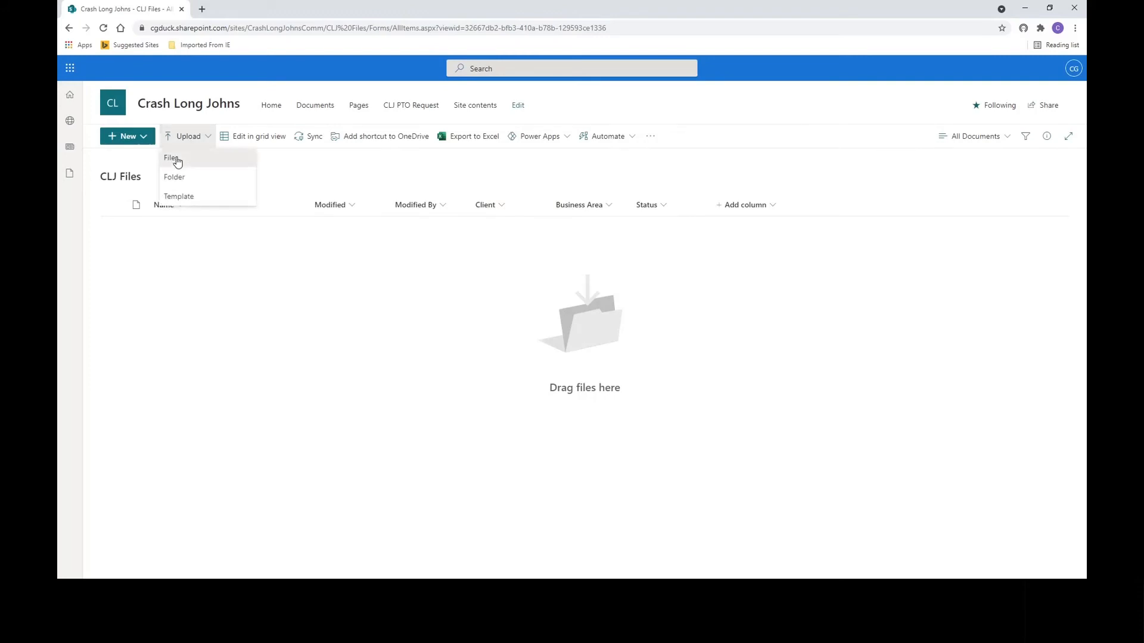
click(171, 157)
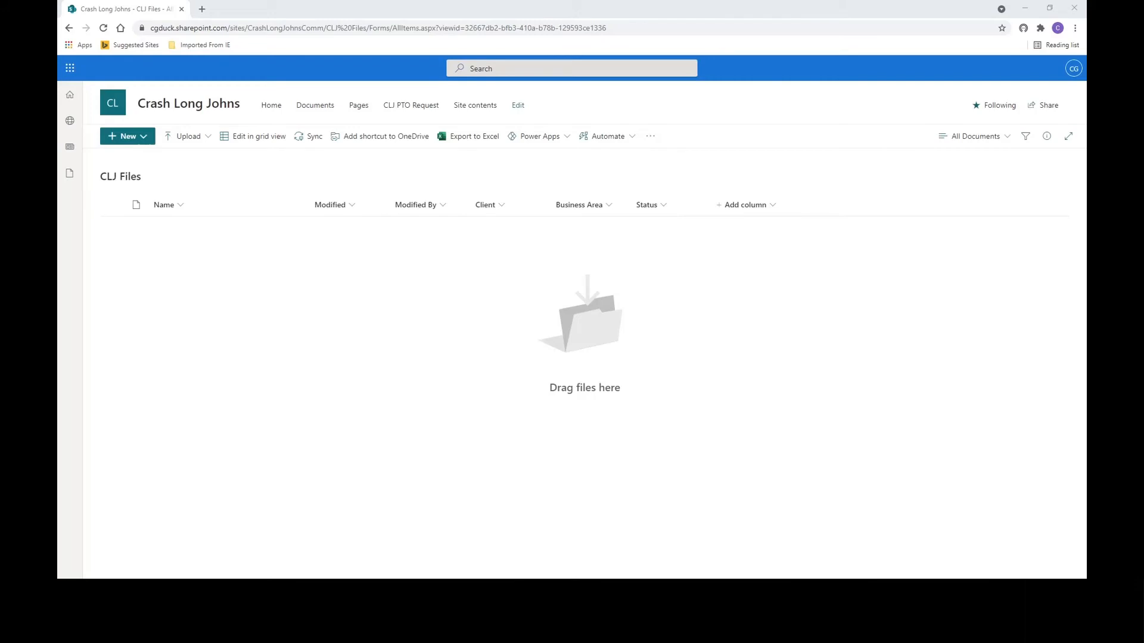
click(344, 352)
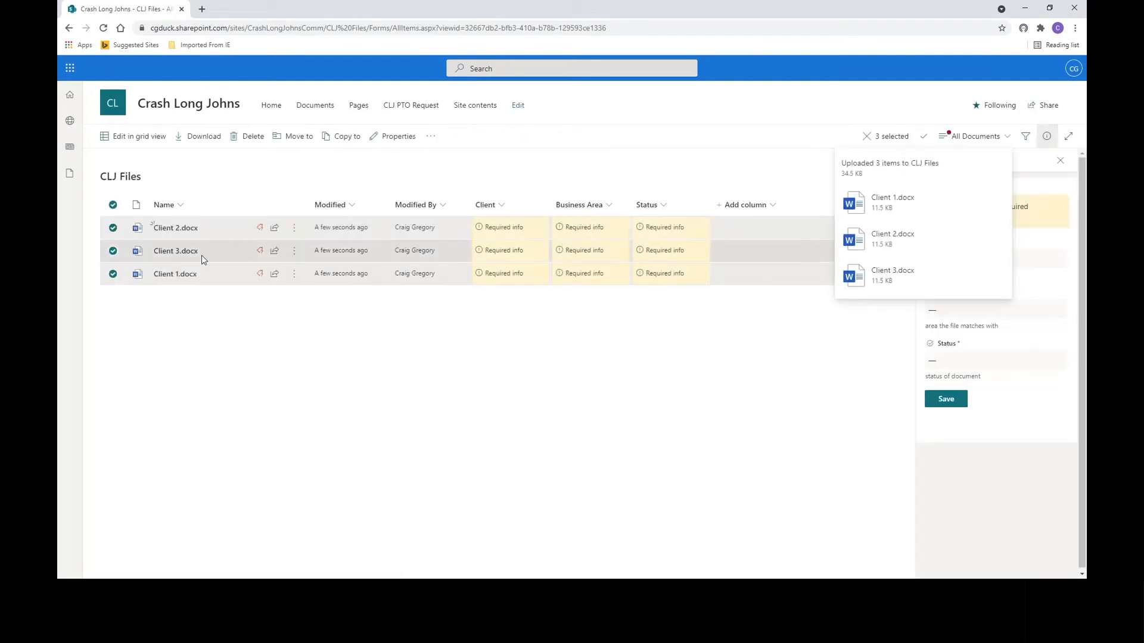
- Bulk edit the three uploaded files to set their Status to "Active" and save the change
mouse_move(200, 232)
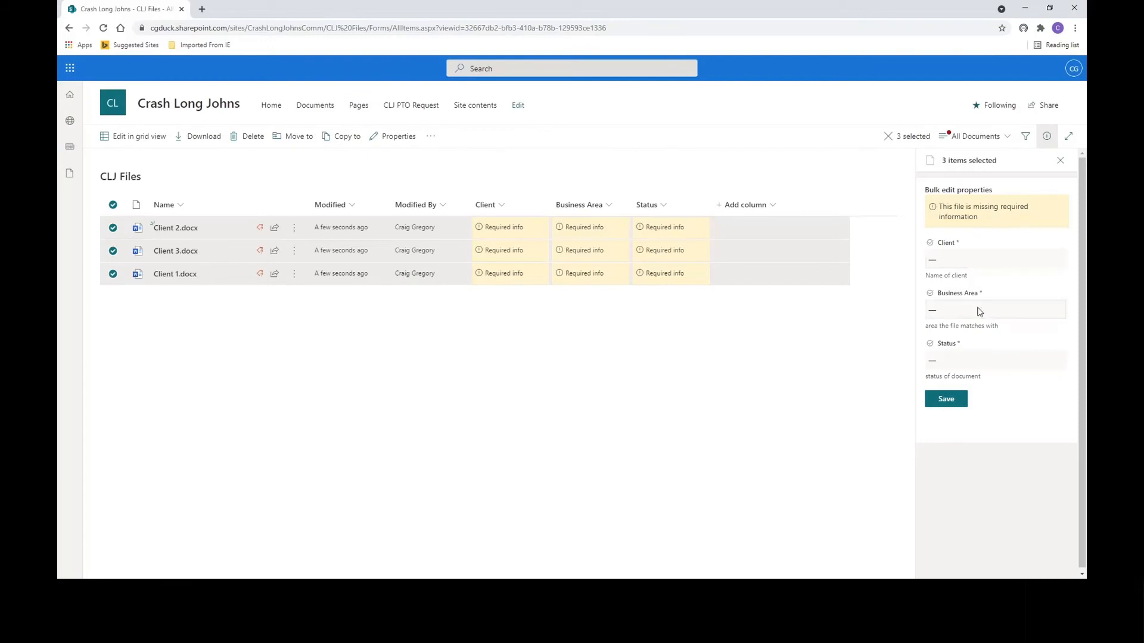
click(976, 366)
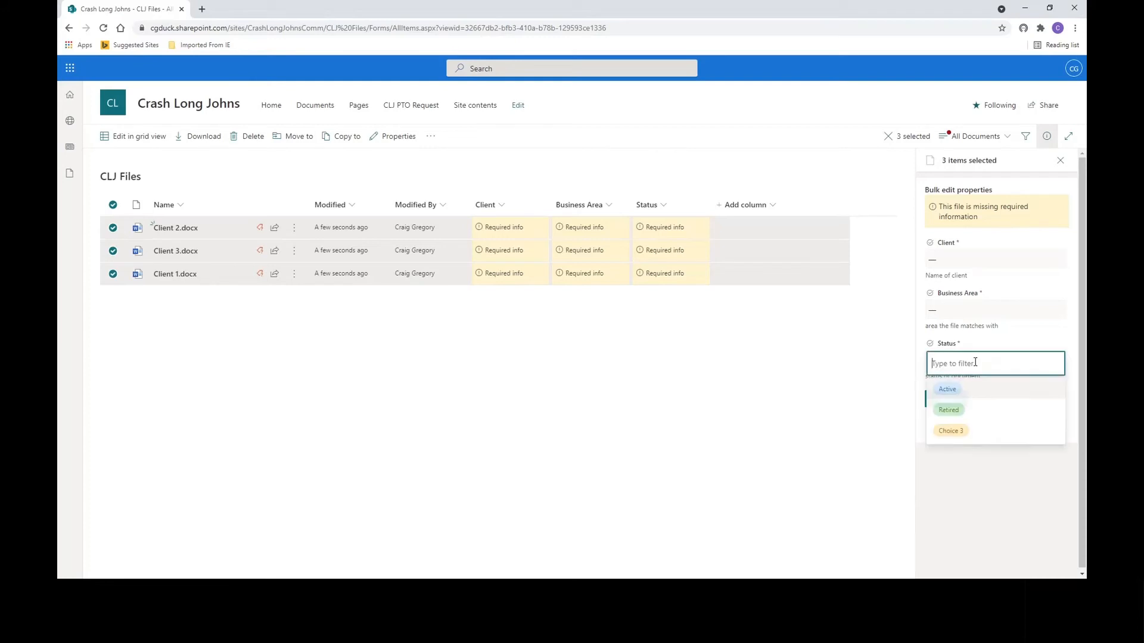
click(973, 391)
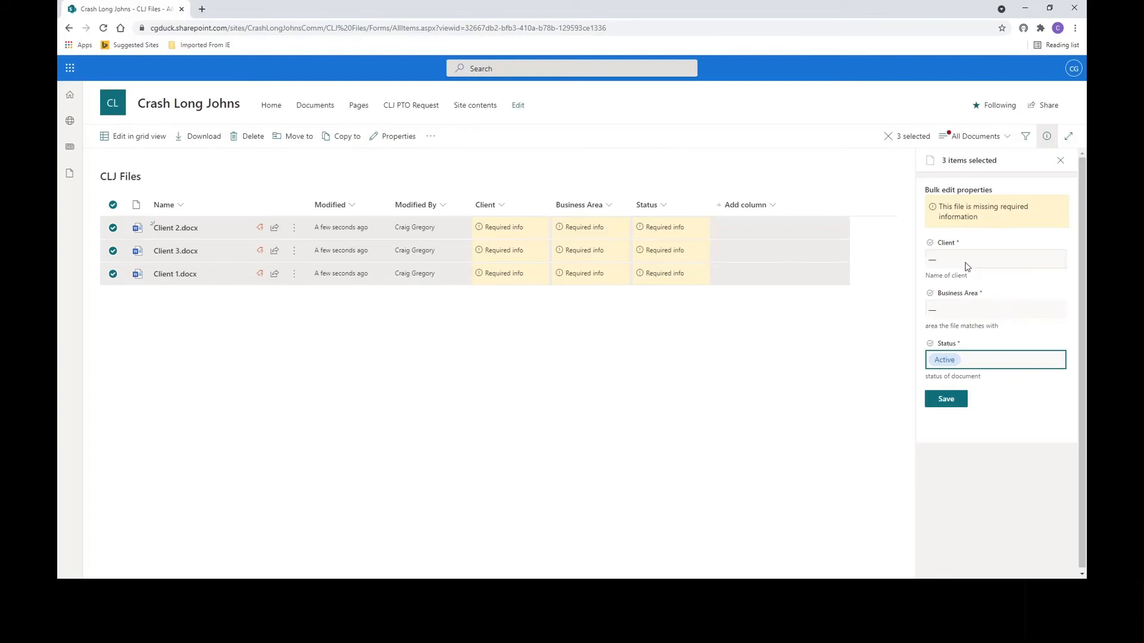
click(949, 399)
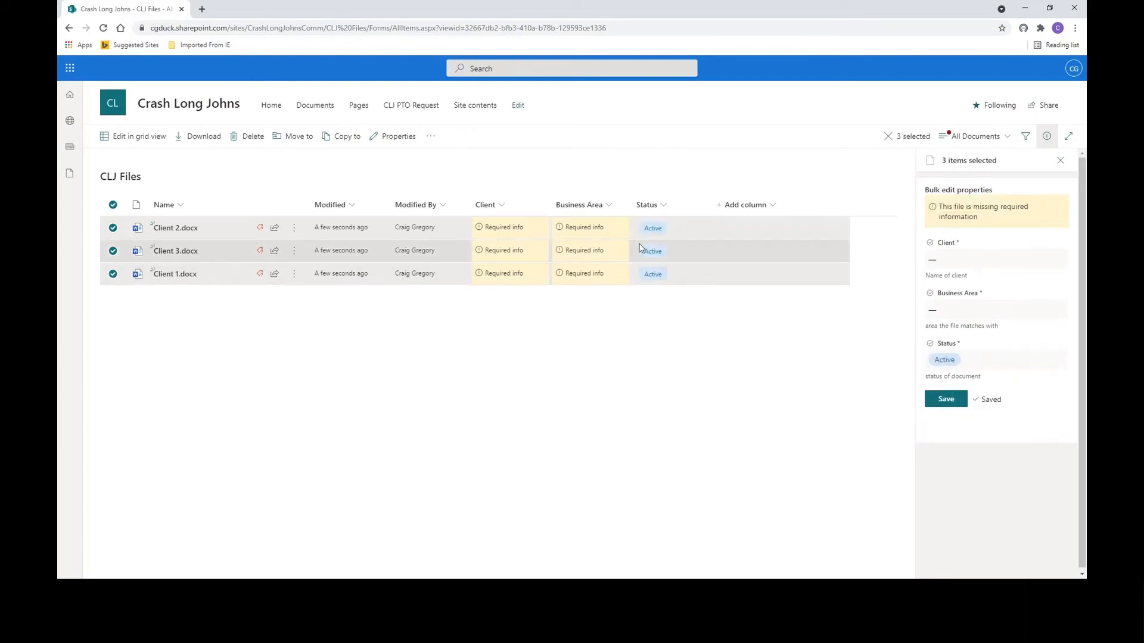
- Select only Client 1.docx and set its Client to "Client 1" and Business Area to "Accounting"
click(112, 250)
click(112, 227)
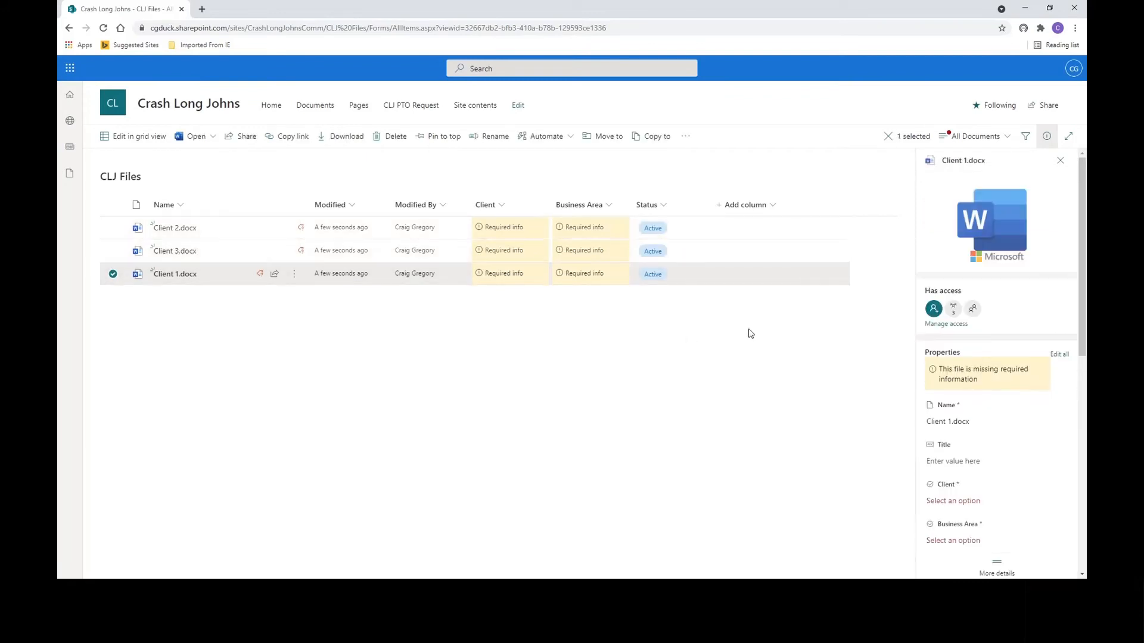
scroll(1082, 308, down, 3)
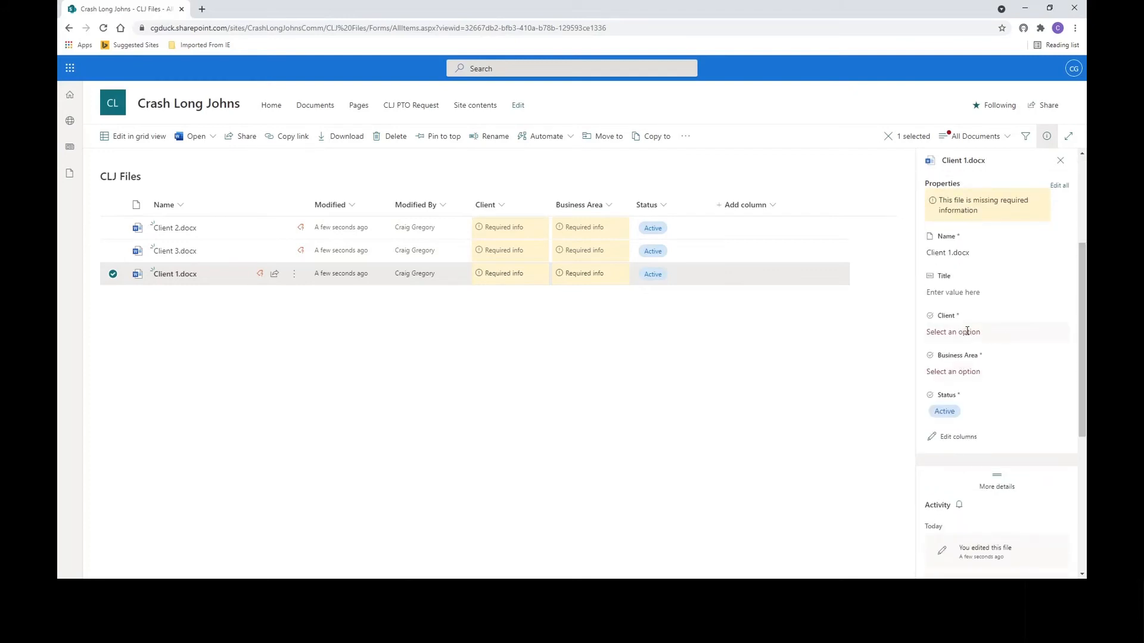
click(967, 332)
click(970, 368)
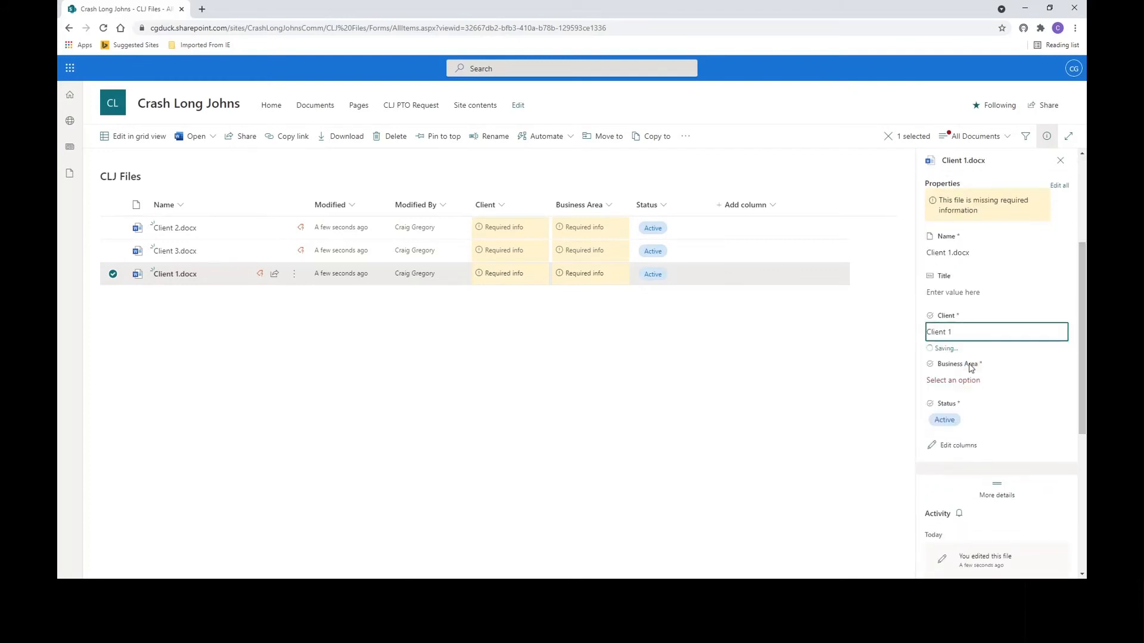
click(969, 377)
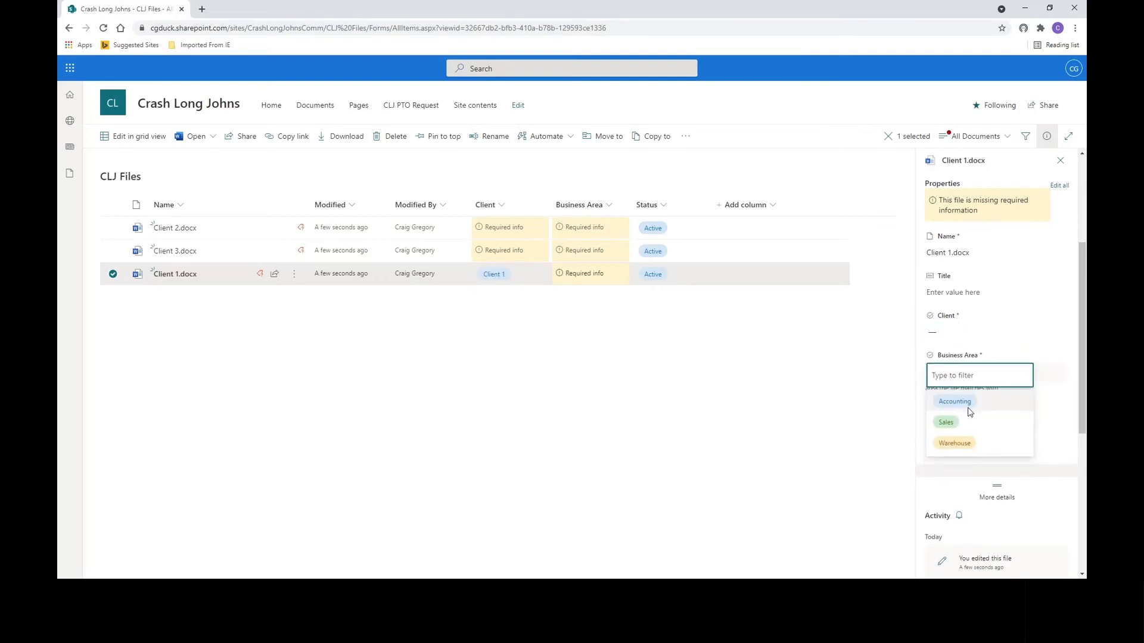
click(968, 403)
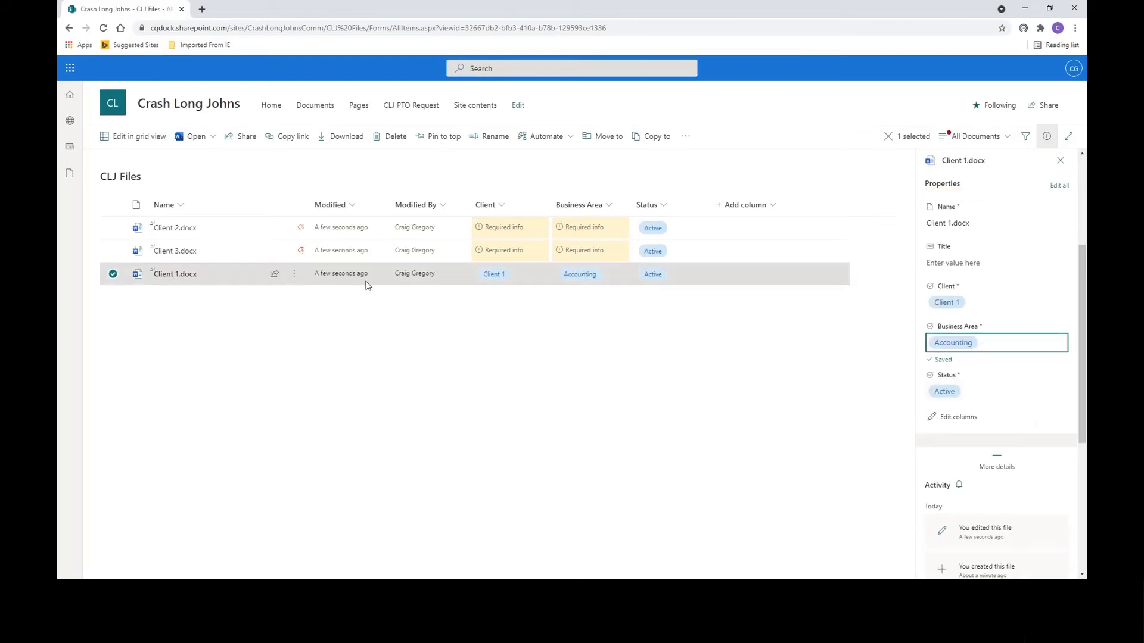
- Select only Client 3.docx and set its Client to "Client 3" and Business Area to "Sales"
click(112, 251)
click(113, 274)
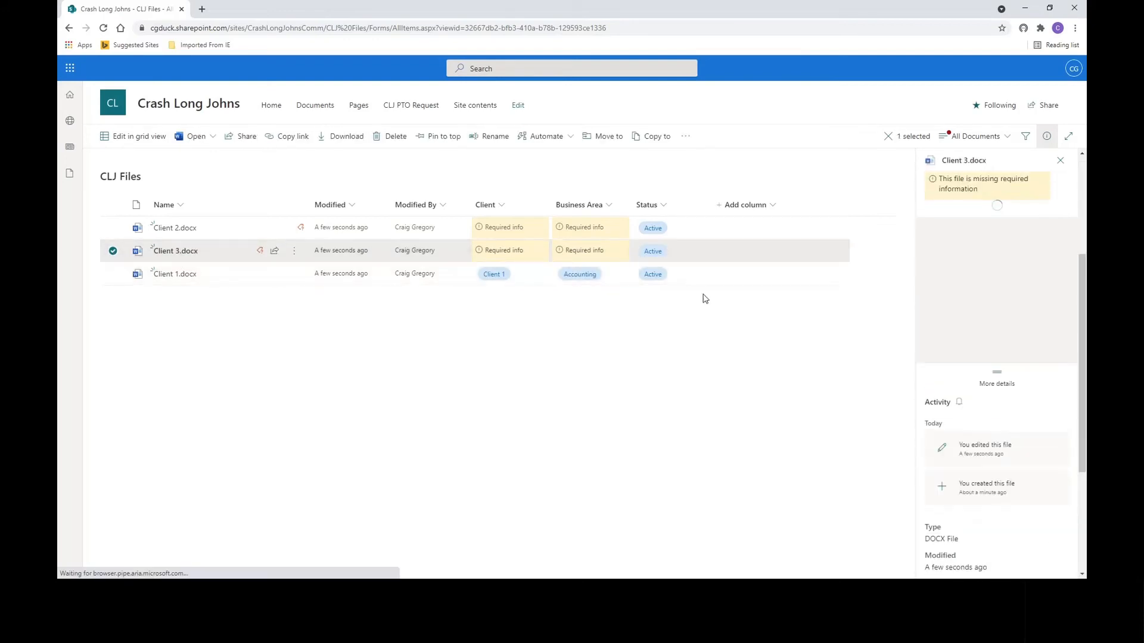
click(995, 334)
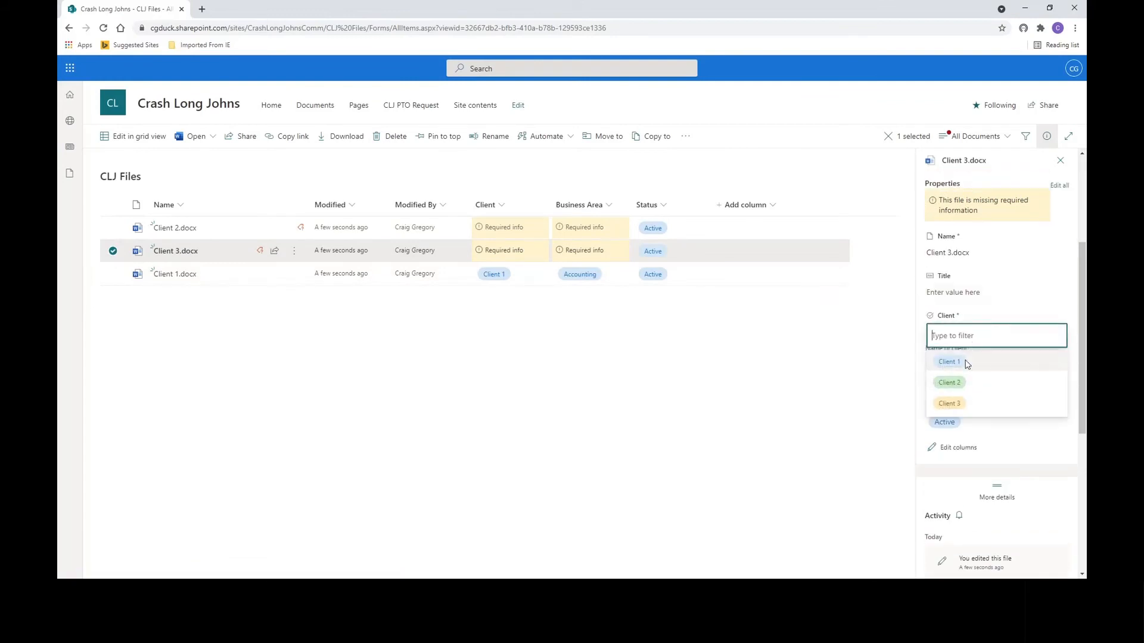
click(949, 383)
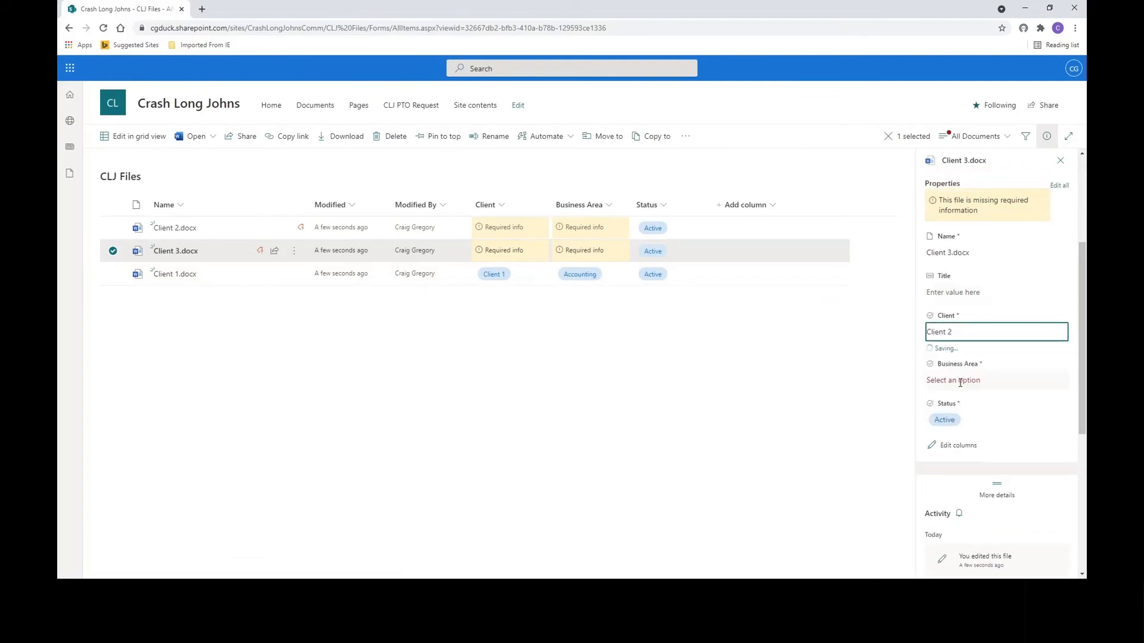
click(954, 332)
click(950, 403)
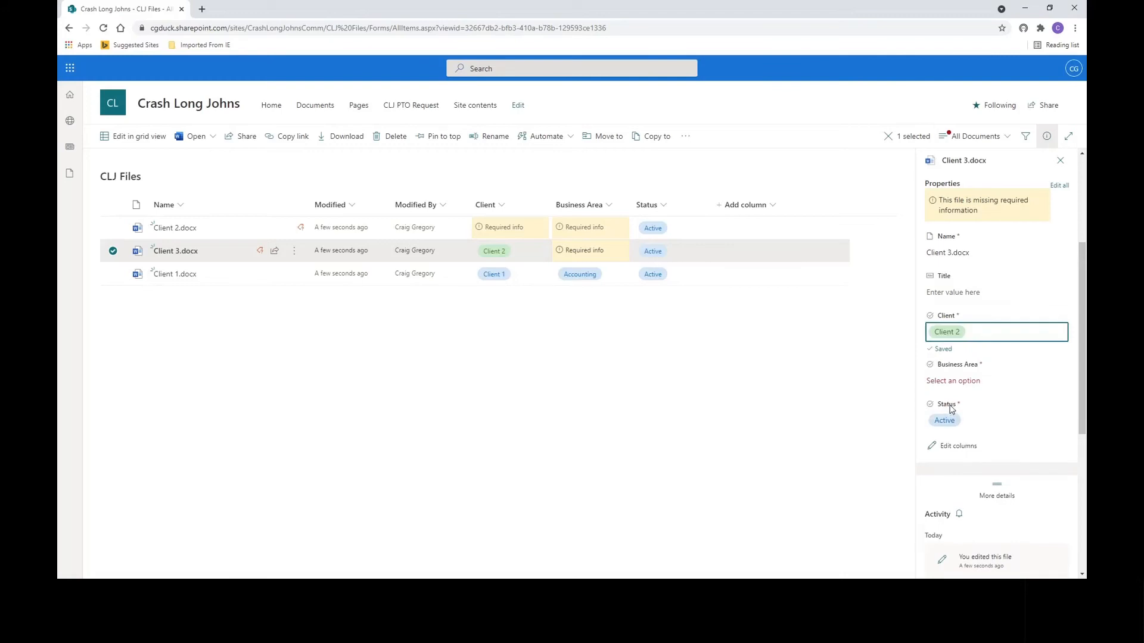
click(979, 371)
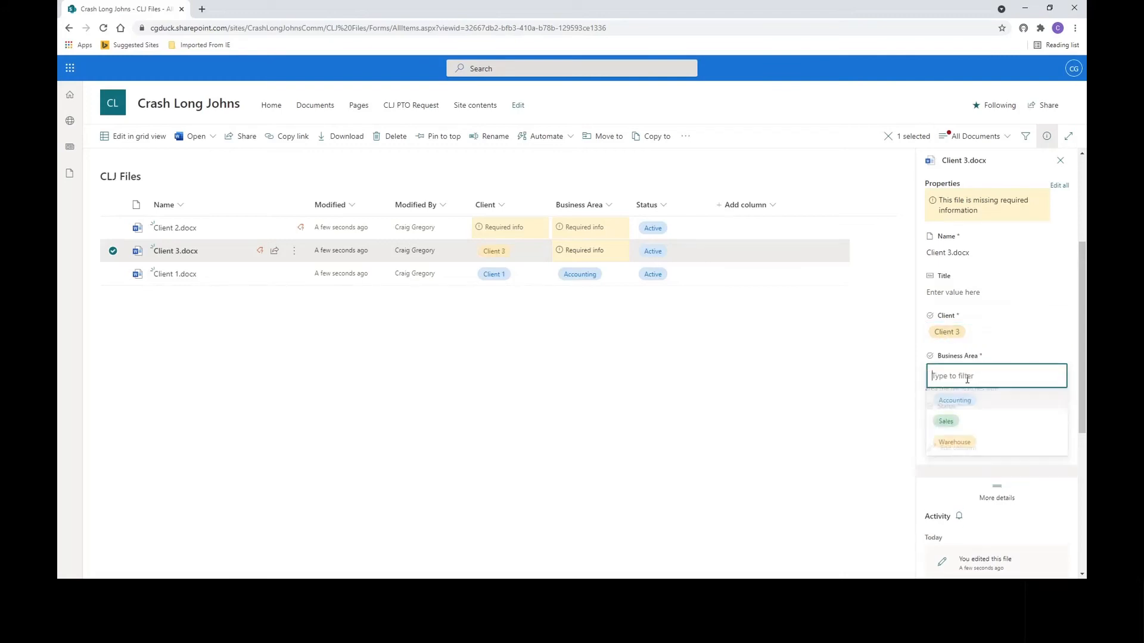
click(966, 420)
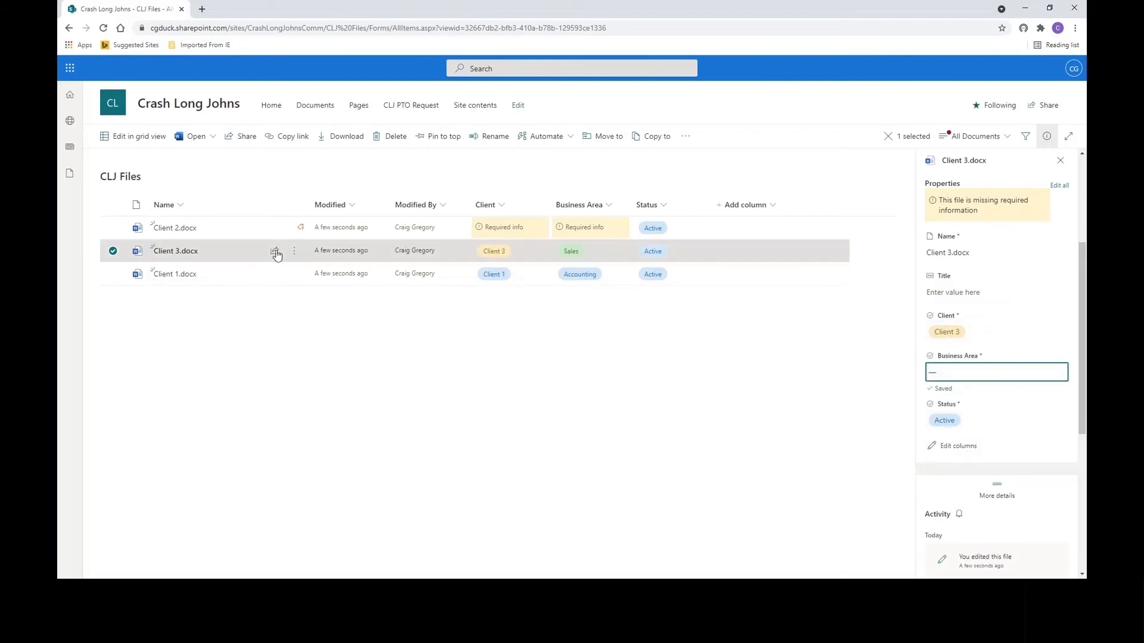
- Set the Client of Client 2.docx to "Client 2" and its Business Area to "Warehouse", and close the file details
click(113, 228)
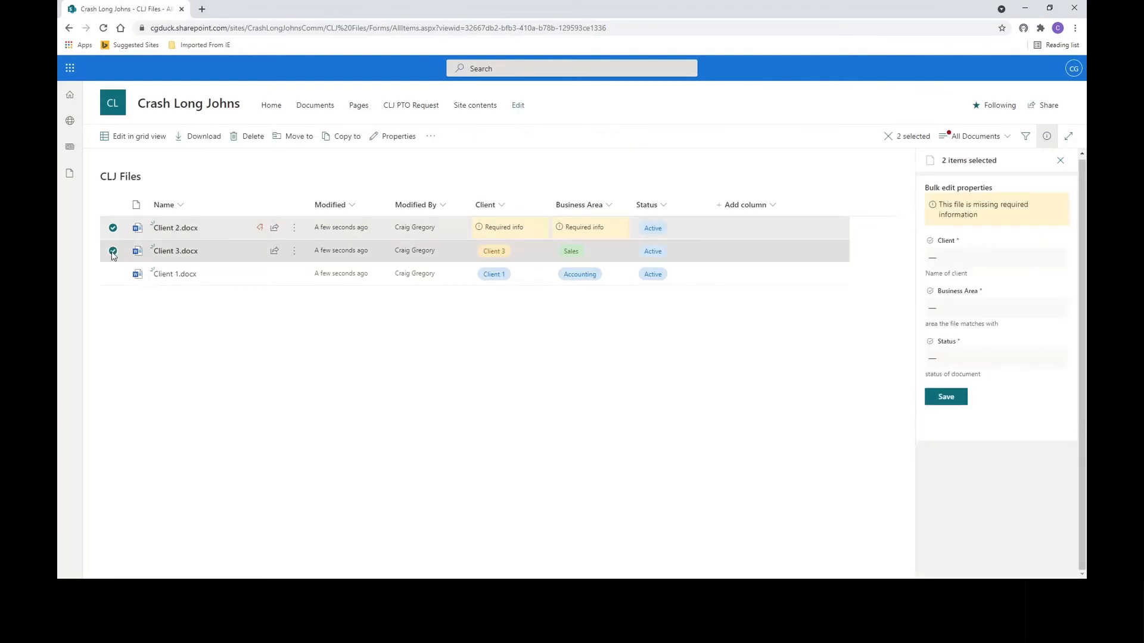
click(113, 250)
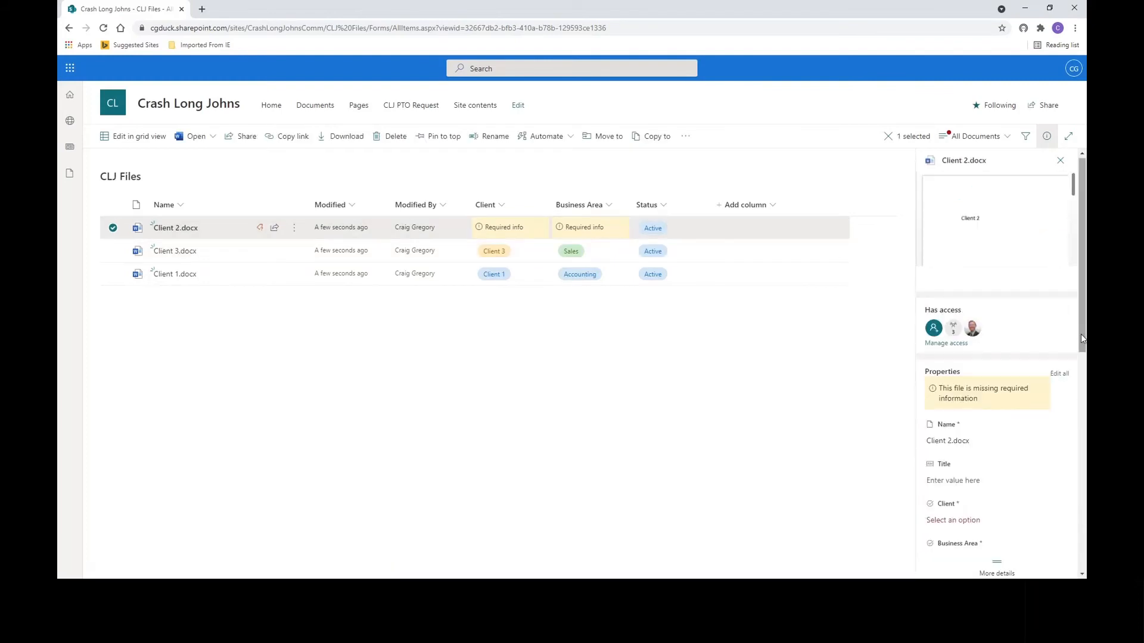
scroll(1081, 334, down, 3)
click(972, 370)
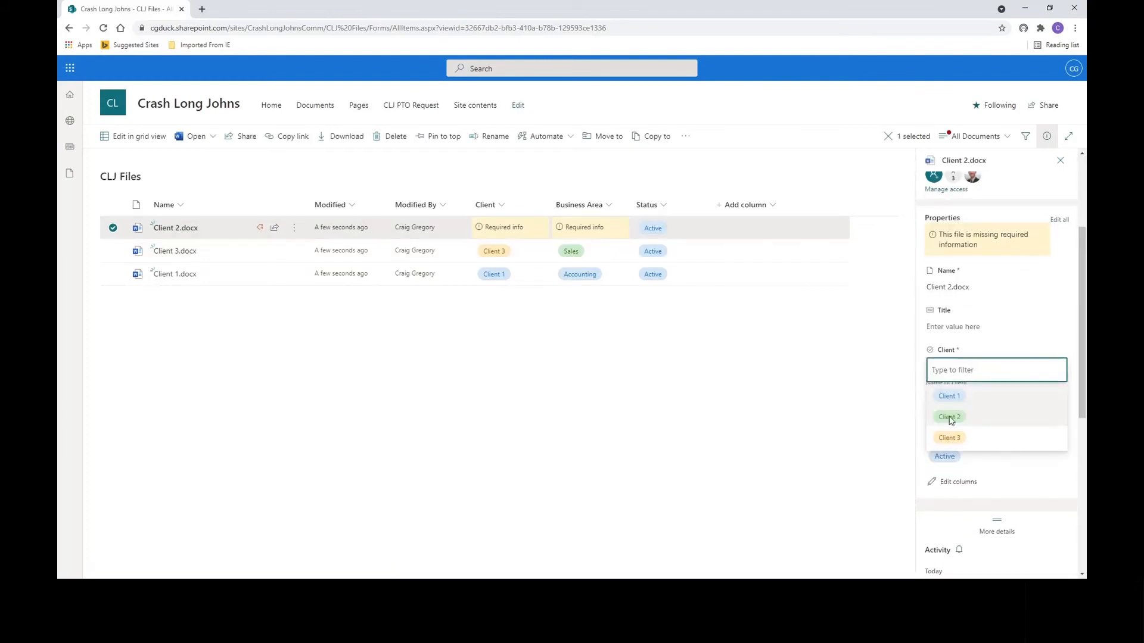
click(950, 416)
click(973, 419)
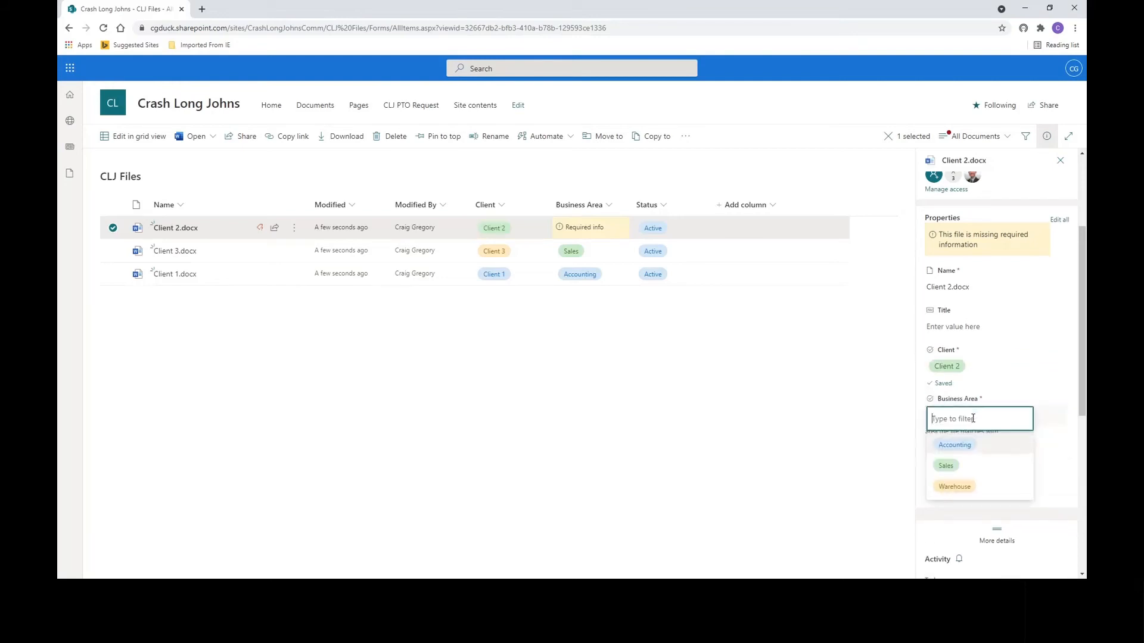
click(960, 486)
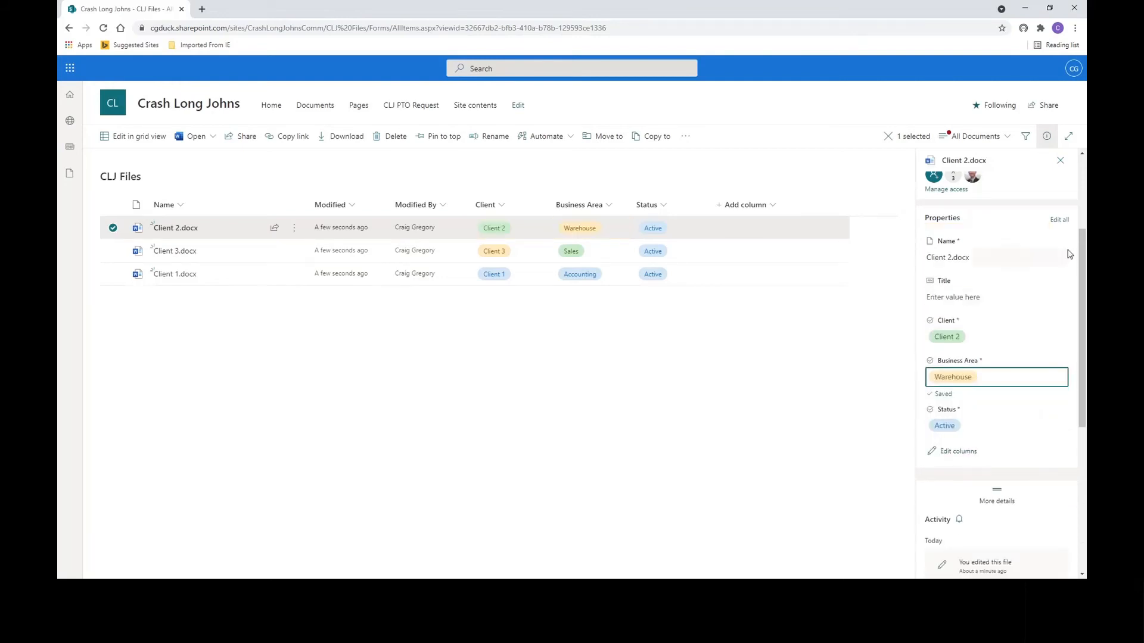
click(1060, 160)
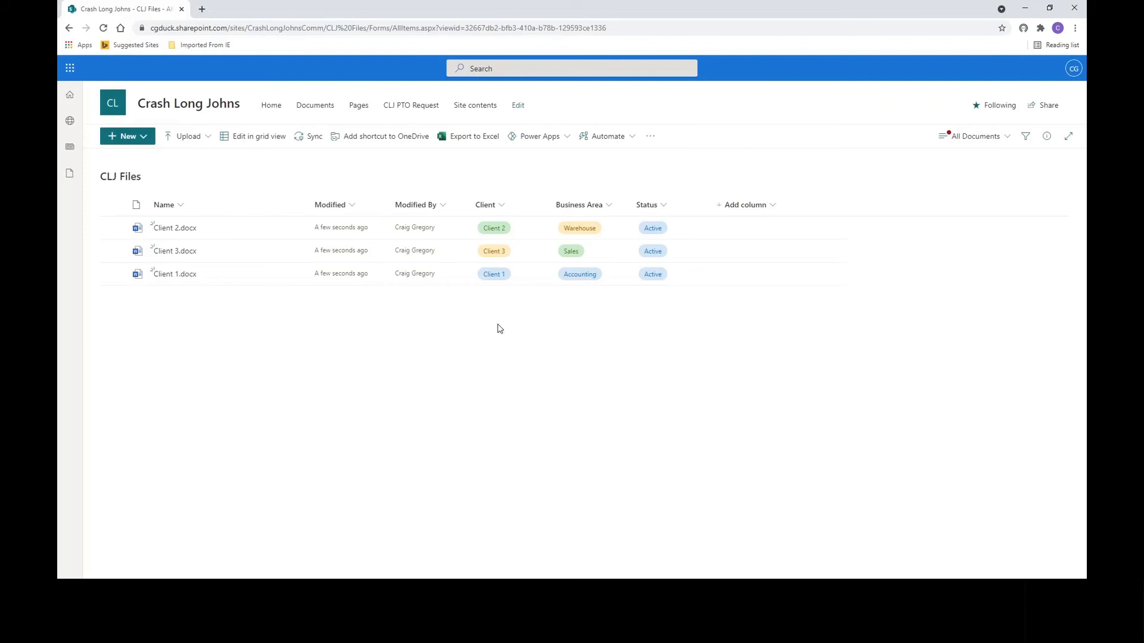
- Filter the library's Business Area column to show only "Sales" files
click(608, 205)
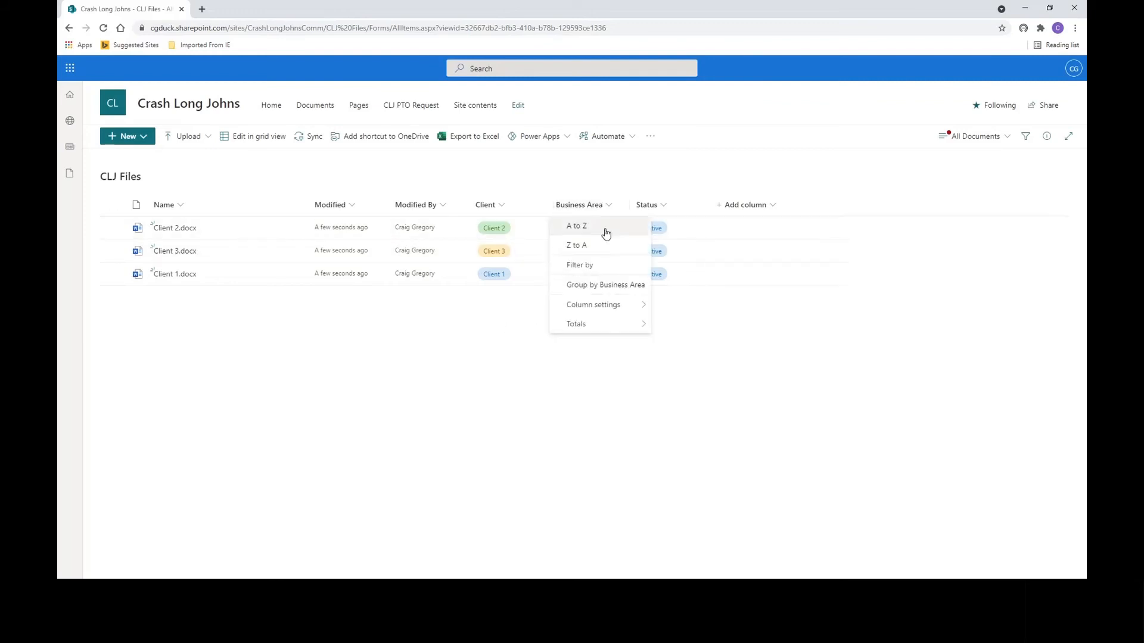
click(605, 271)
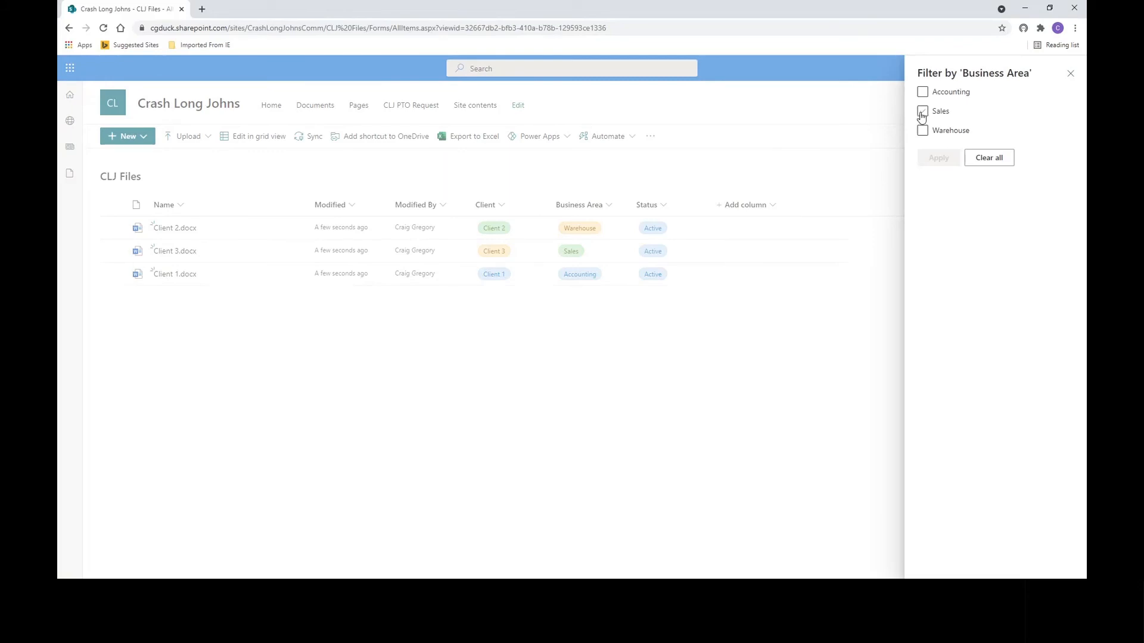
click(922, 112)
click(939, 158)
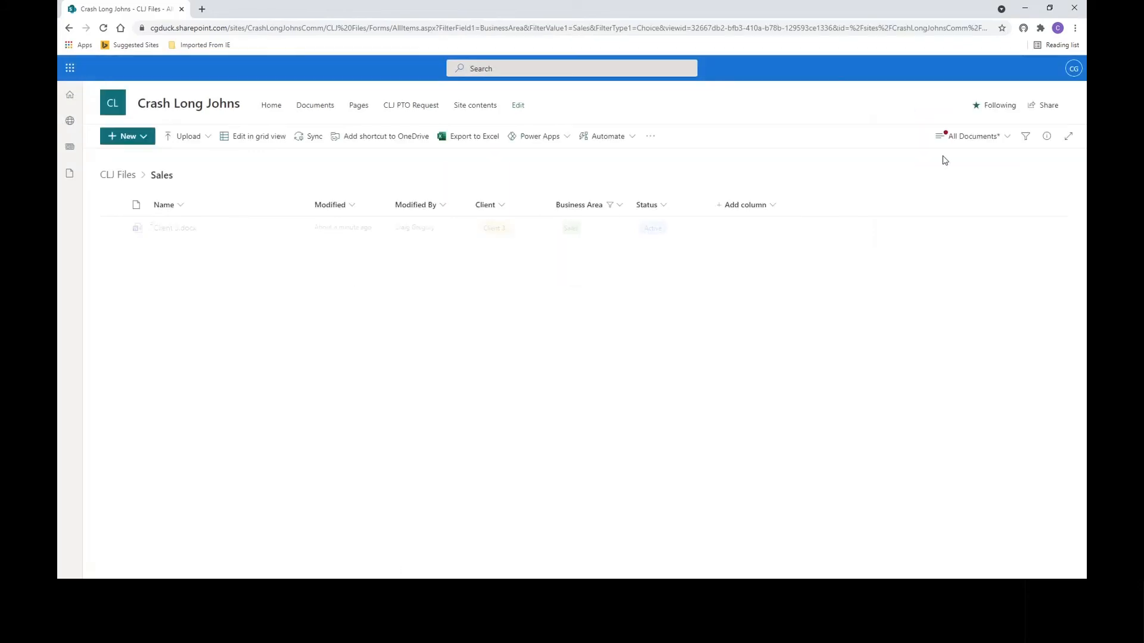
- Clear the Business Area filter to list all files in the library again
click(618, 205)
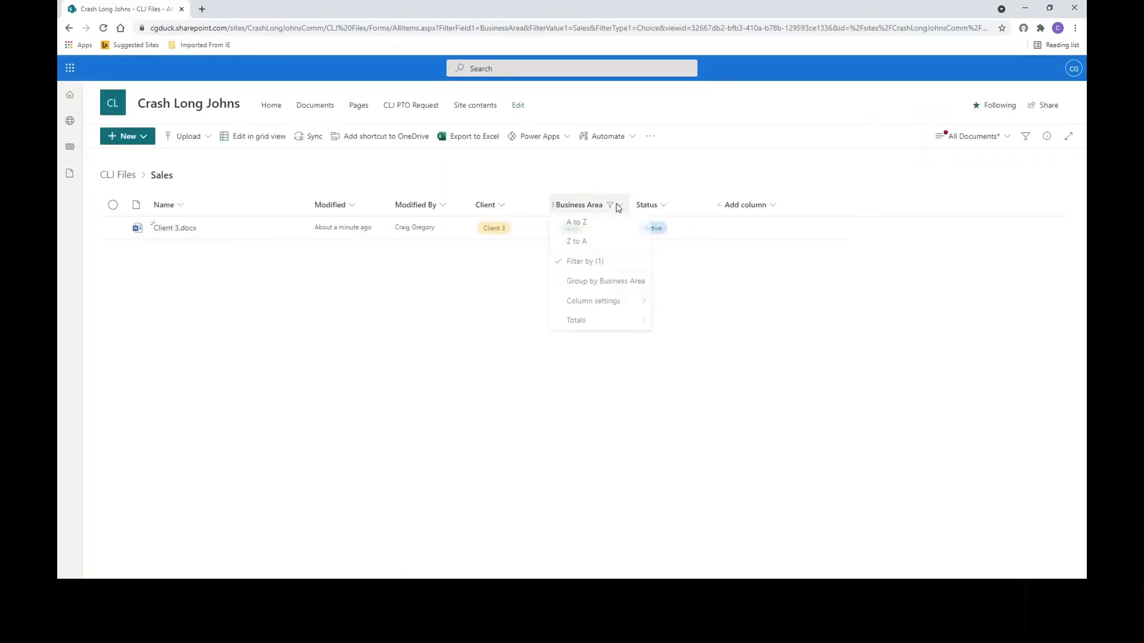
click(600, 263)
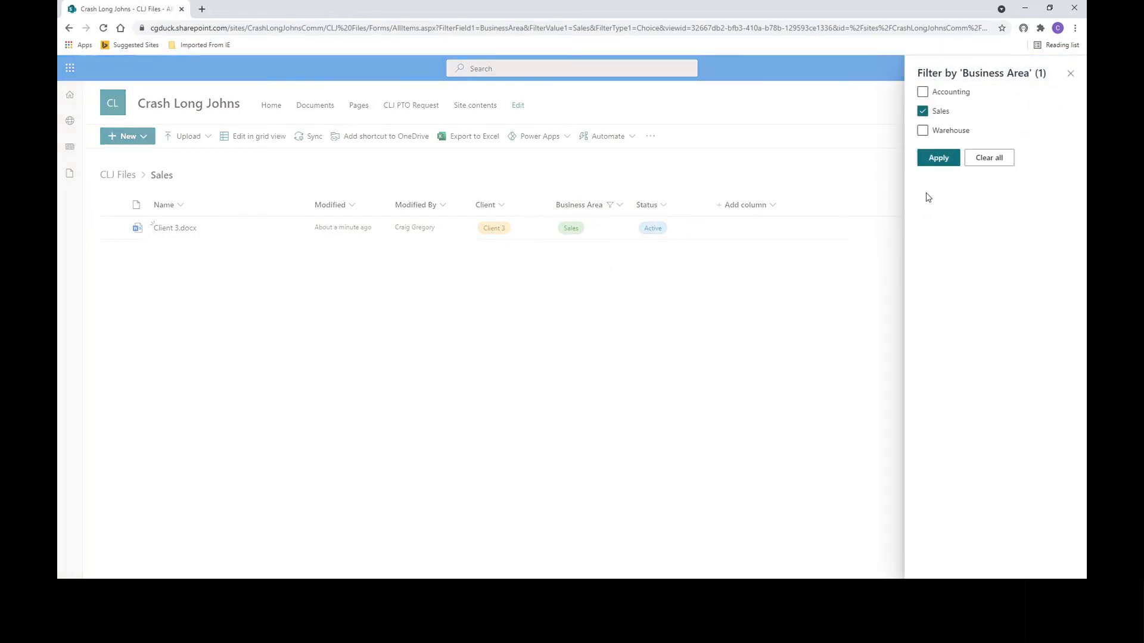
click(989, 158)
click(938, 158)
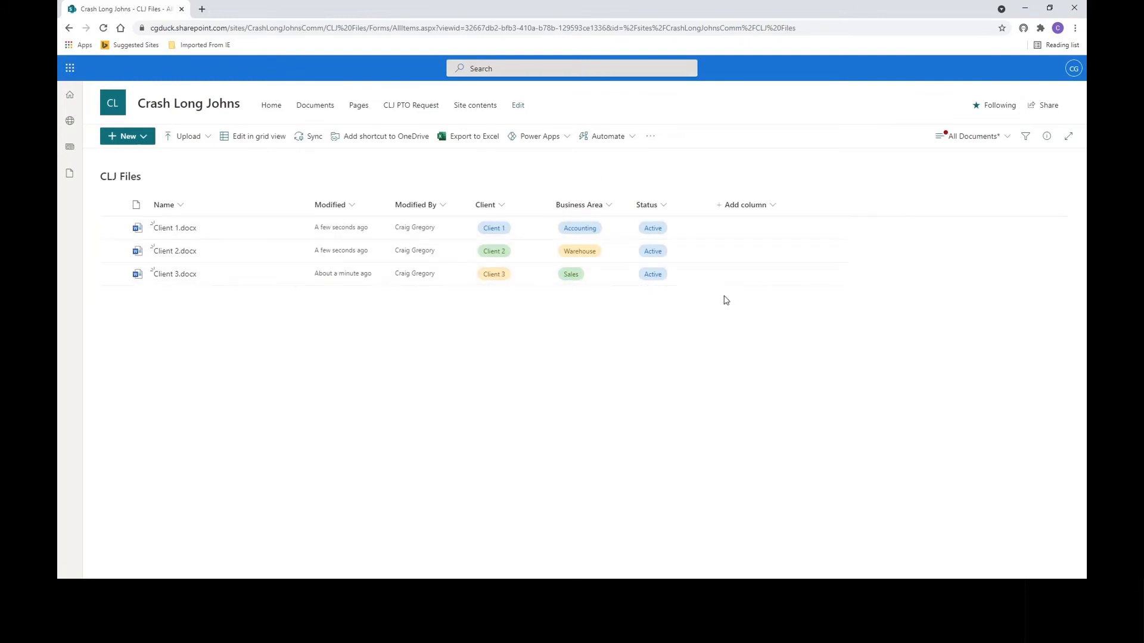
- Edit the Business Area column to allow multiple selections and save the column
mouse_move(179, 276)
click(611, 209)
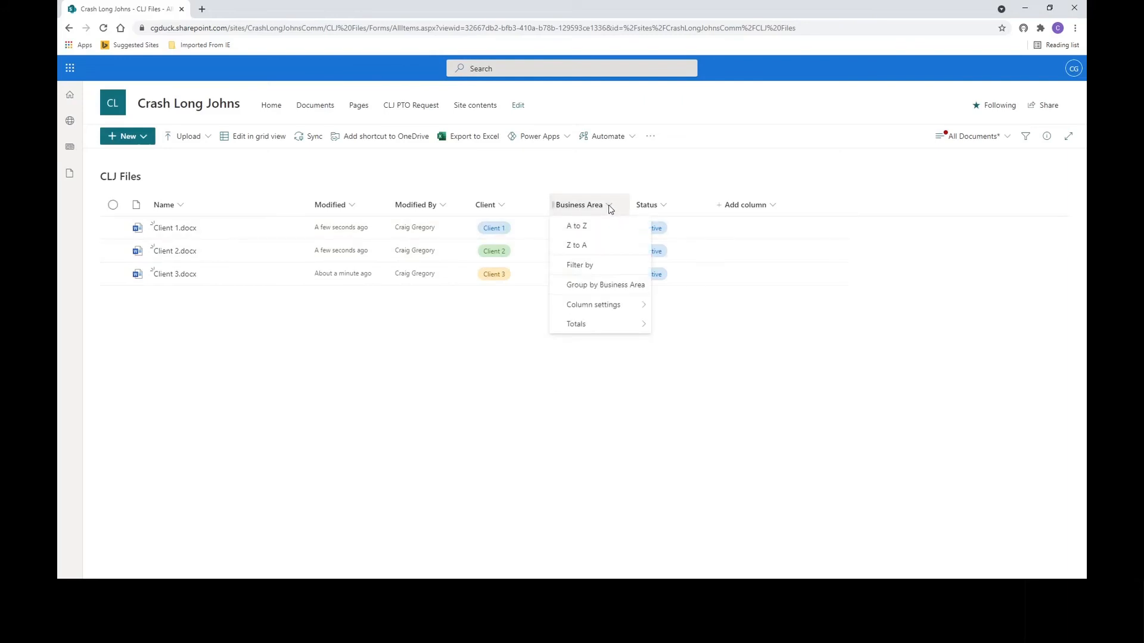
mouse_move(611, 308)
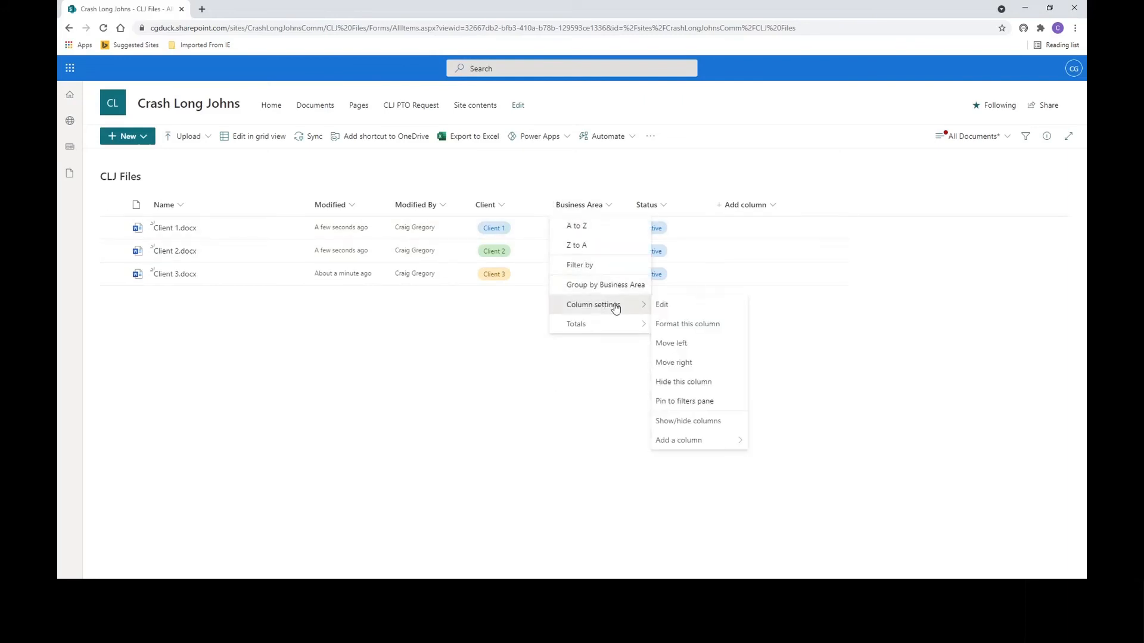
click(677, 309)
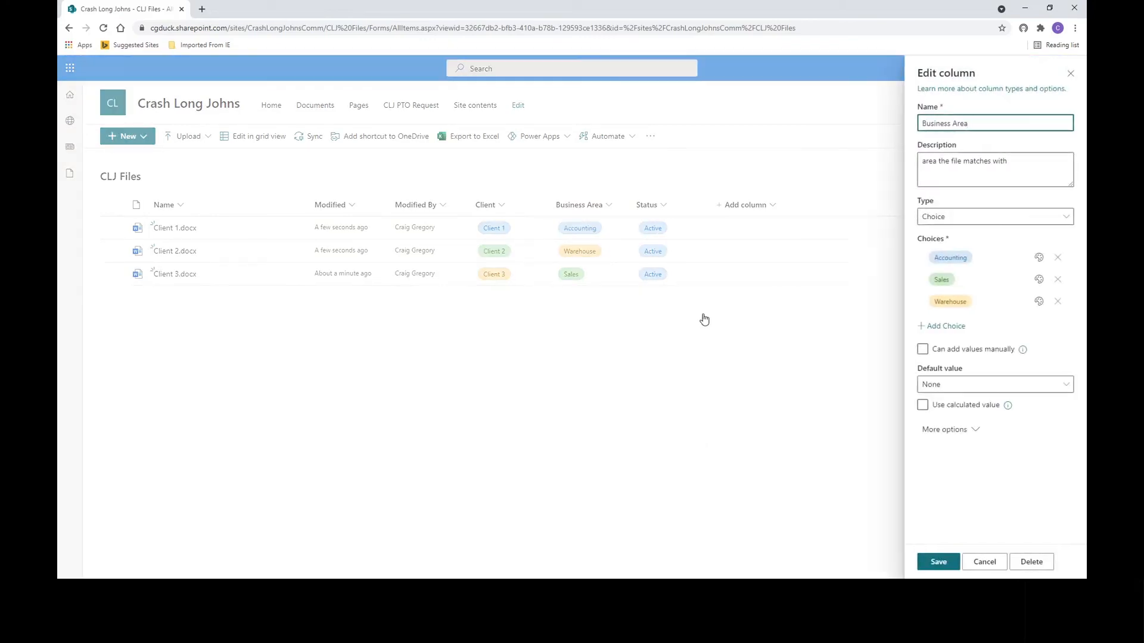
click(957, 430)
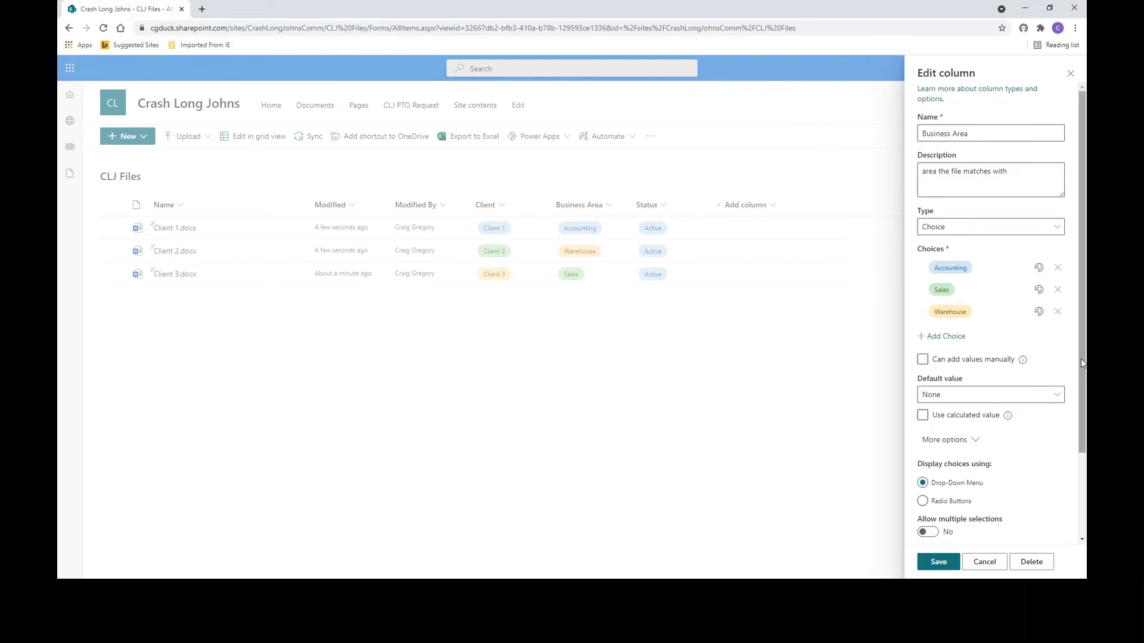
scroll(1081, 359, down, 2)
click(928, 426)
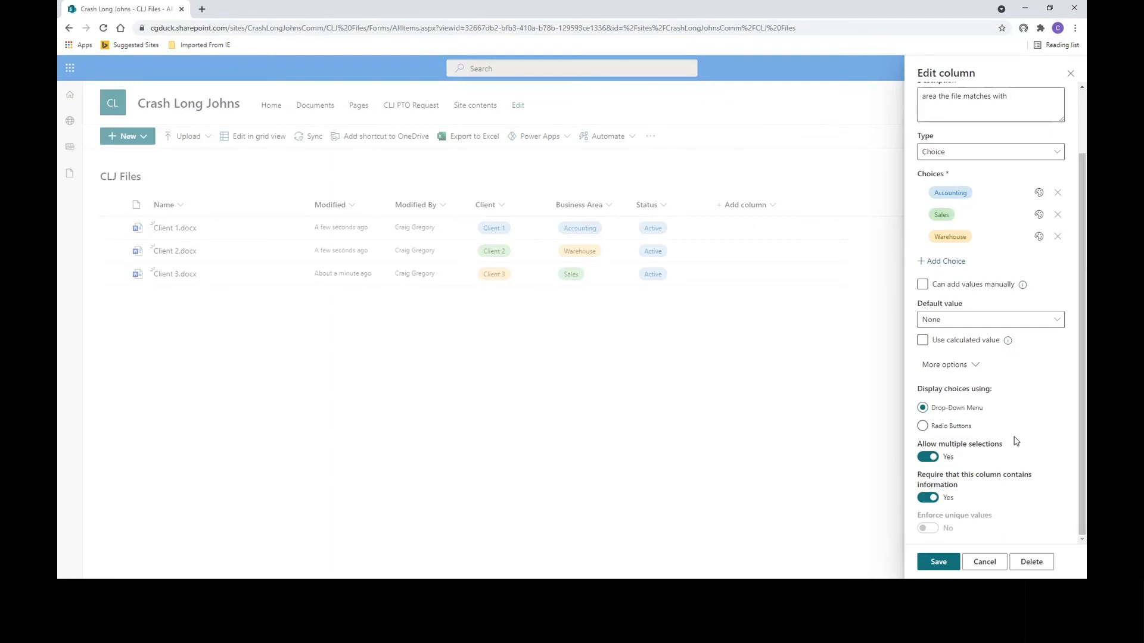
click(942, 563)
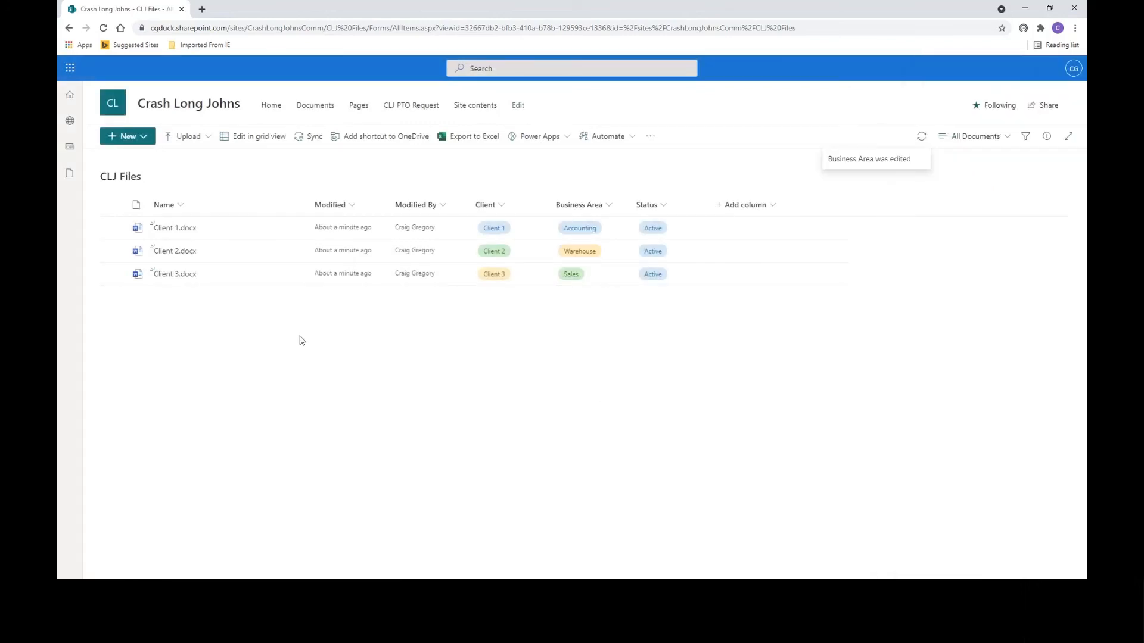
- In grid view, add "Sales" to the Business Area of Client 1.docx
click(113, 229)
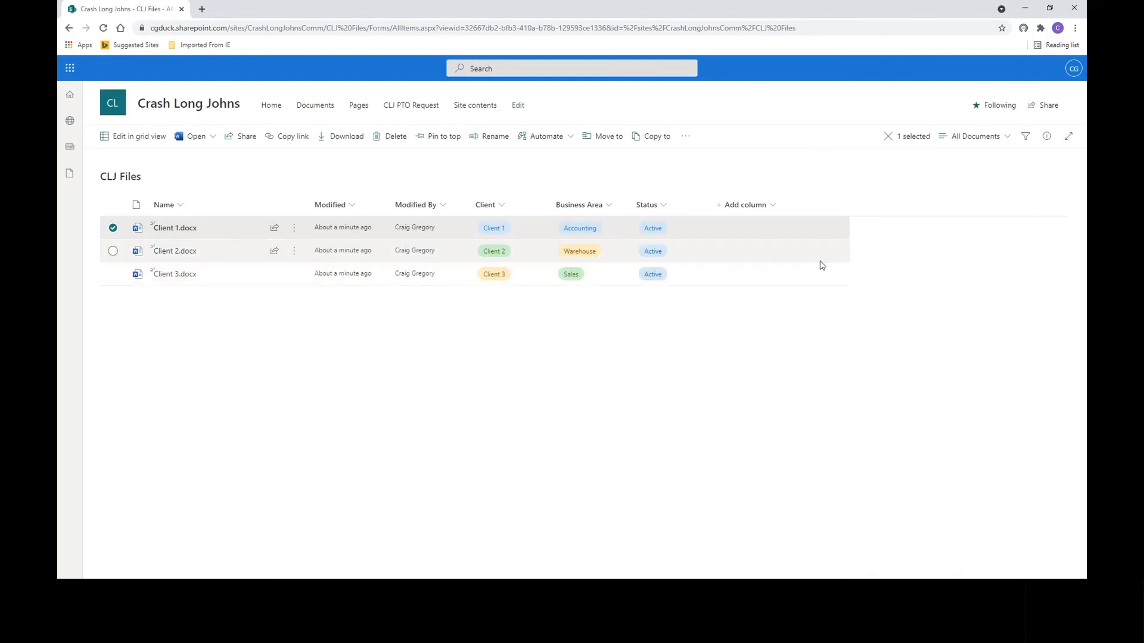
click(129, 138)
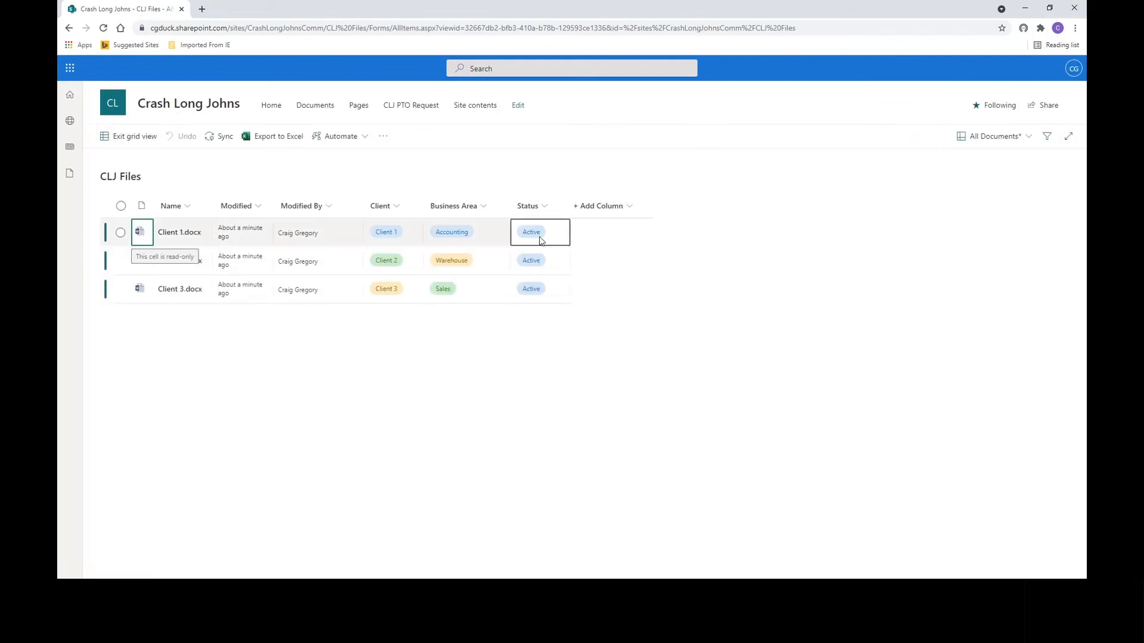
click(489, 227)
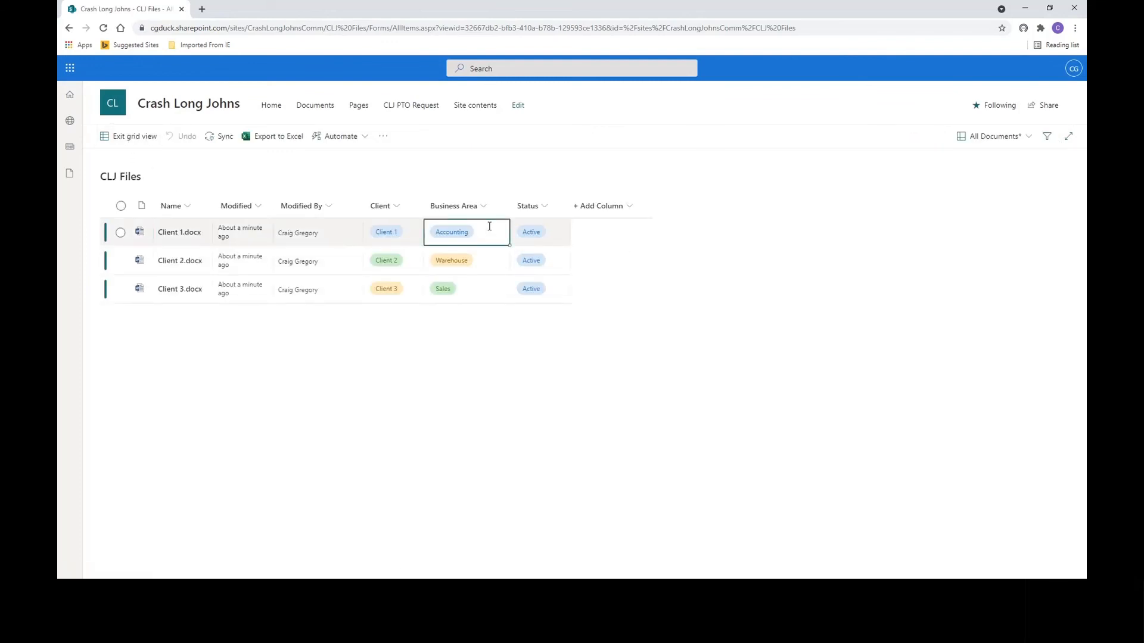
click(488, 233)
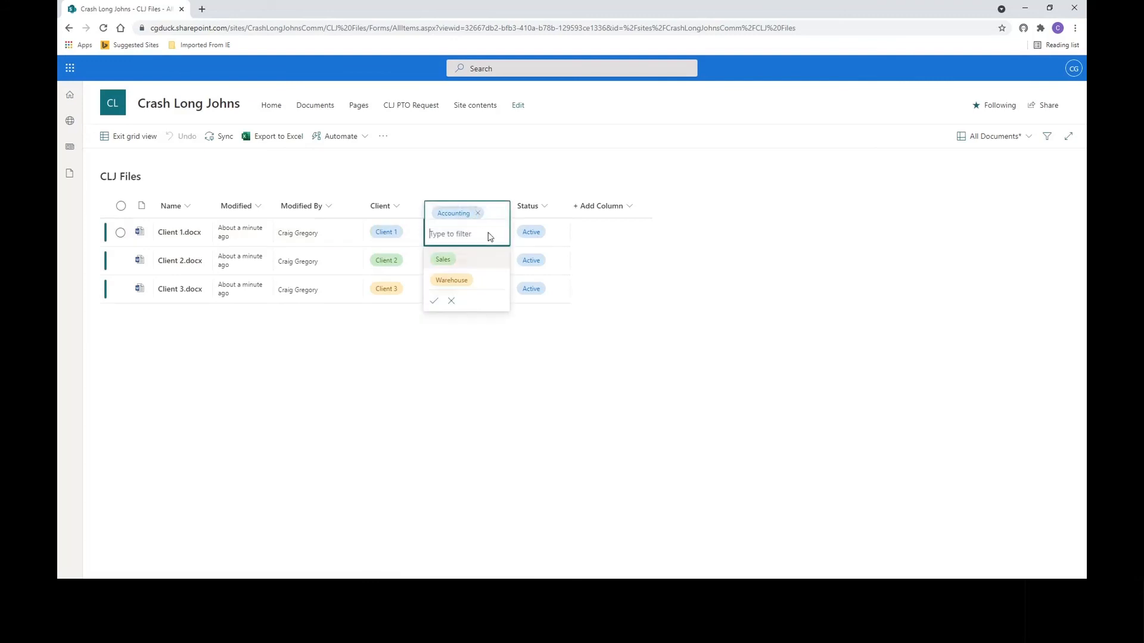
click(471, 263)
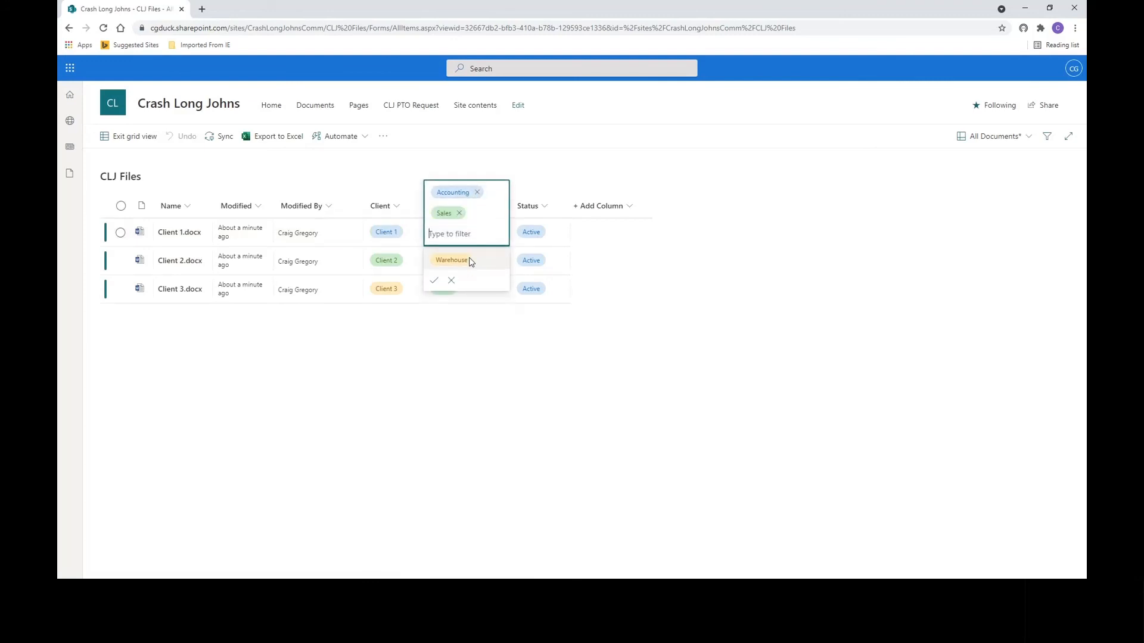
click(434, 285)
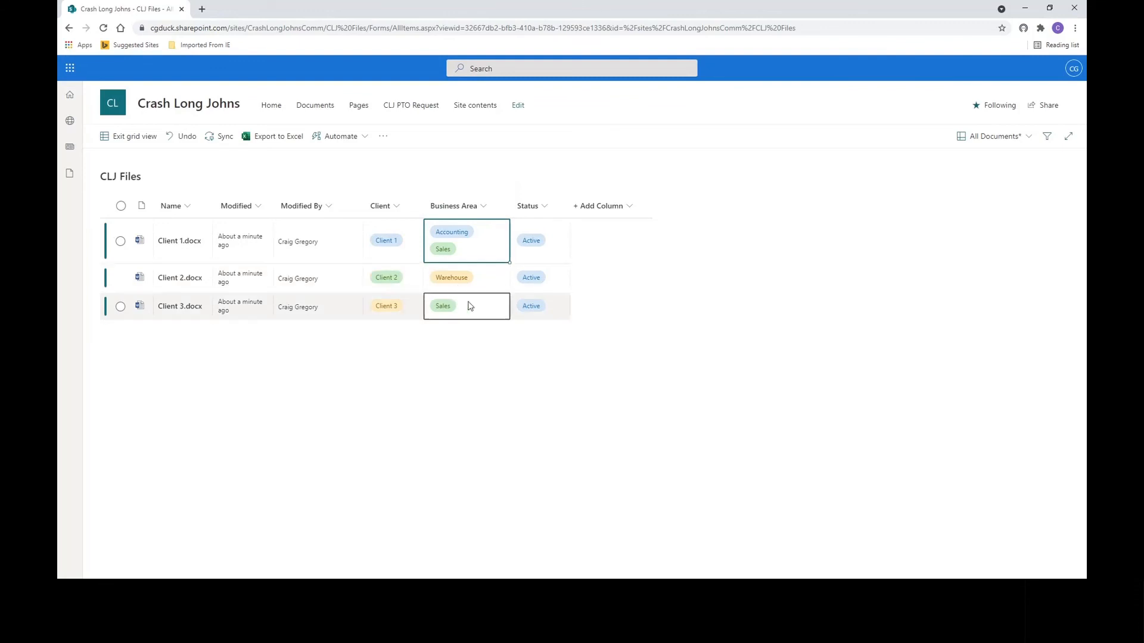
- Add "Sales" to the Business Area of Client 2.docx alongside "Warehouse"
click(492, 280)
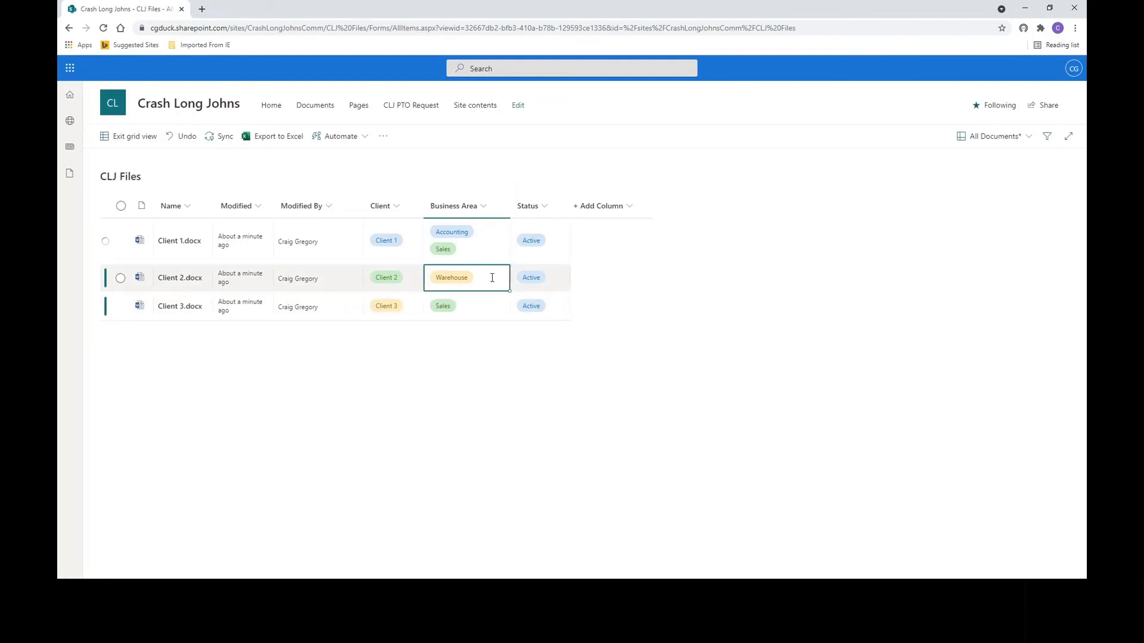
click(492, 278)
click(443, 324)
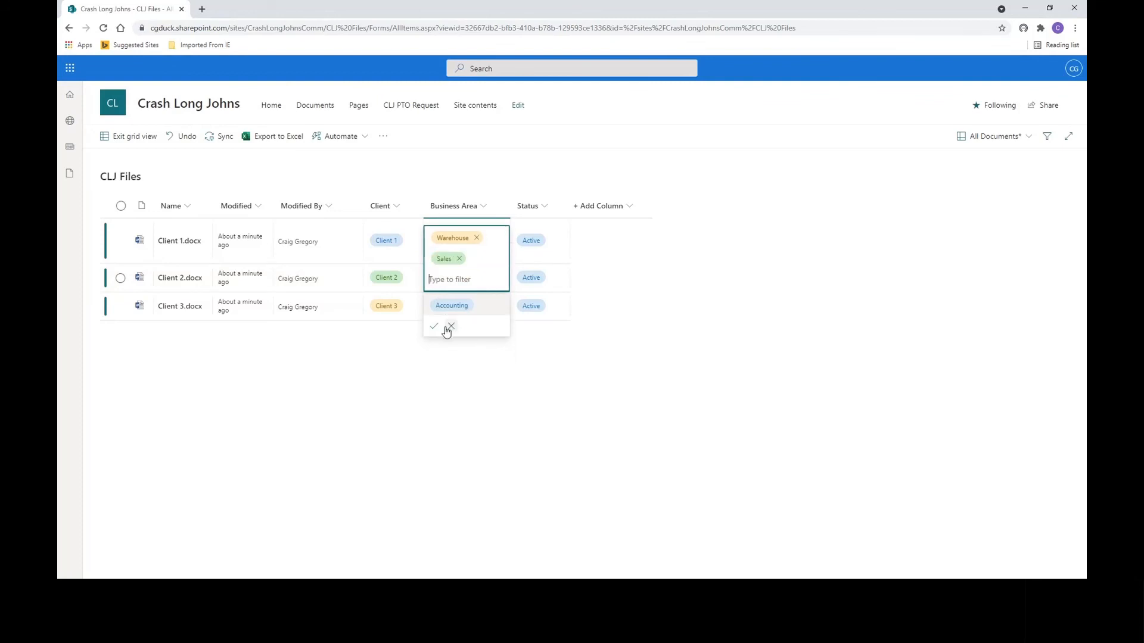
click(435, 327)
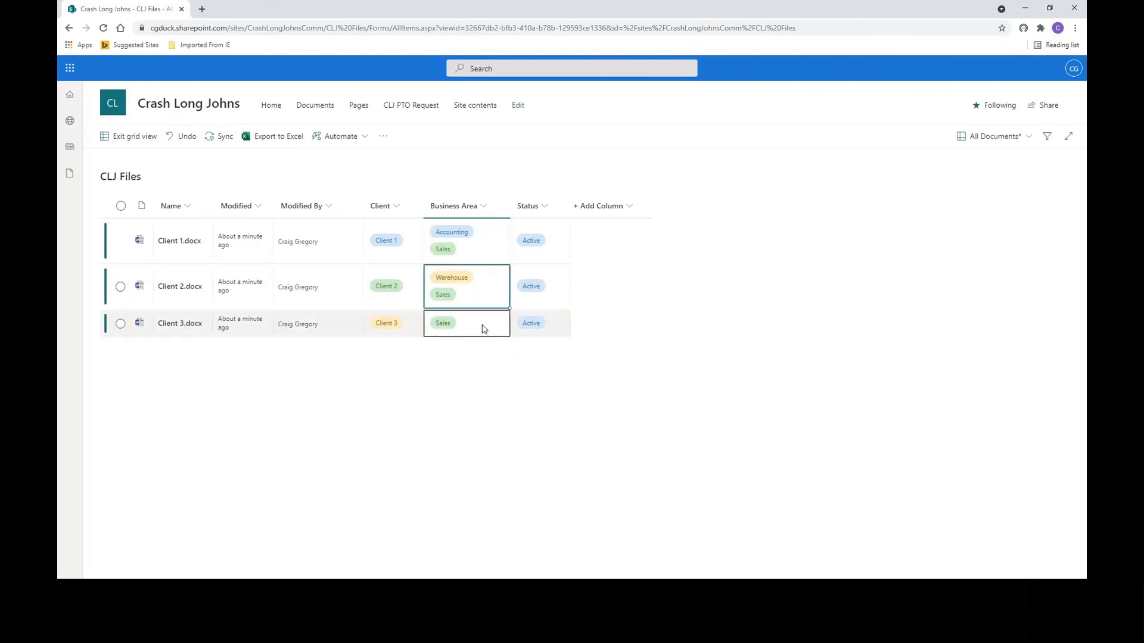
- Add "Accounting" to the Business Area of Client 2.docx as well and exit grid view
click(483, 326)
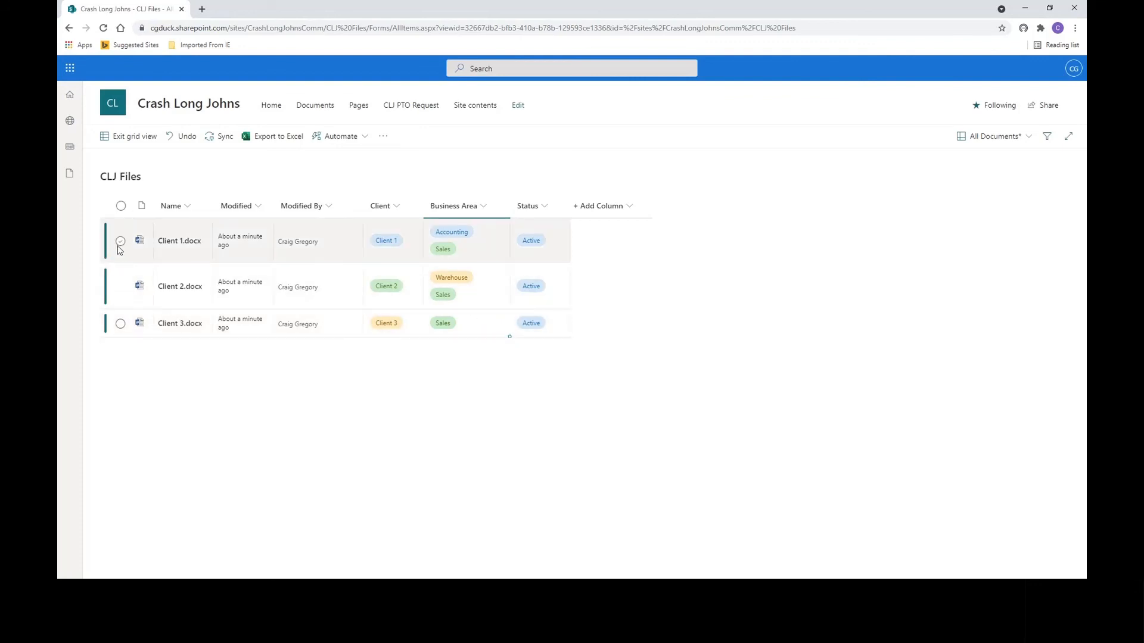
click(457, 324)
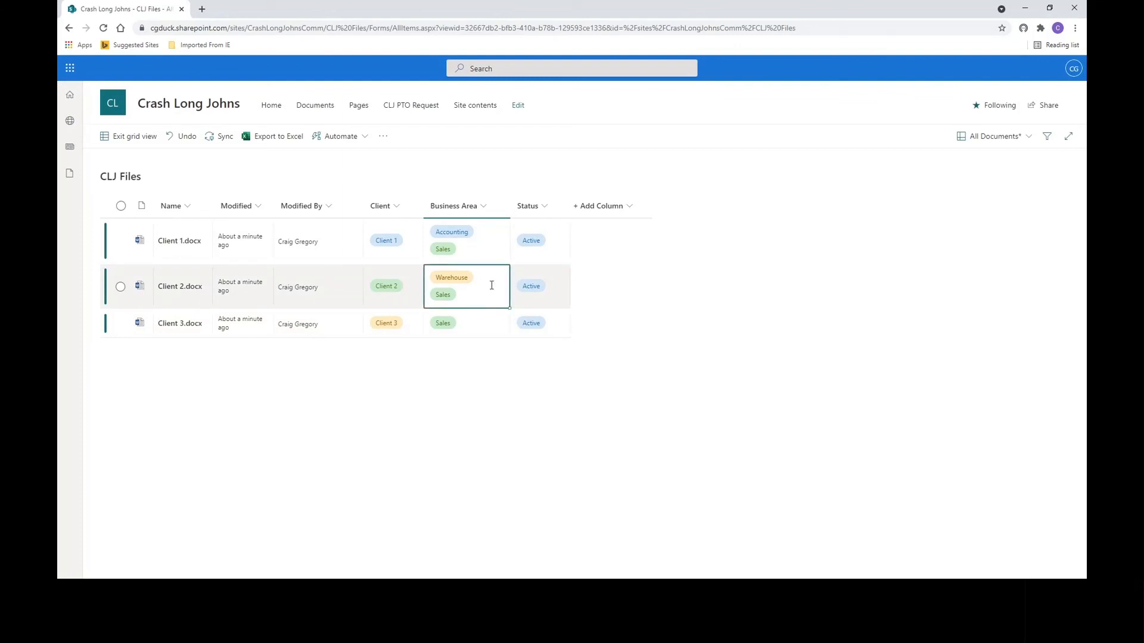
click(492, 285)
click(453, 325)
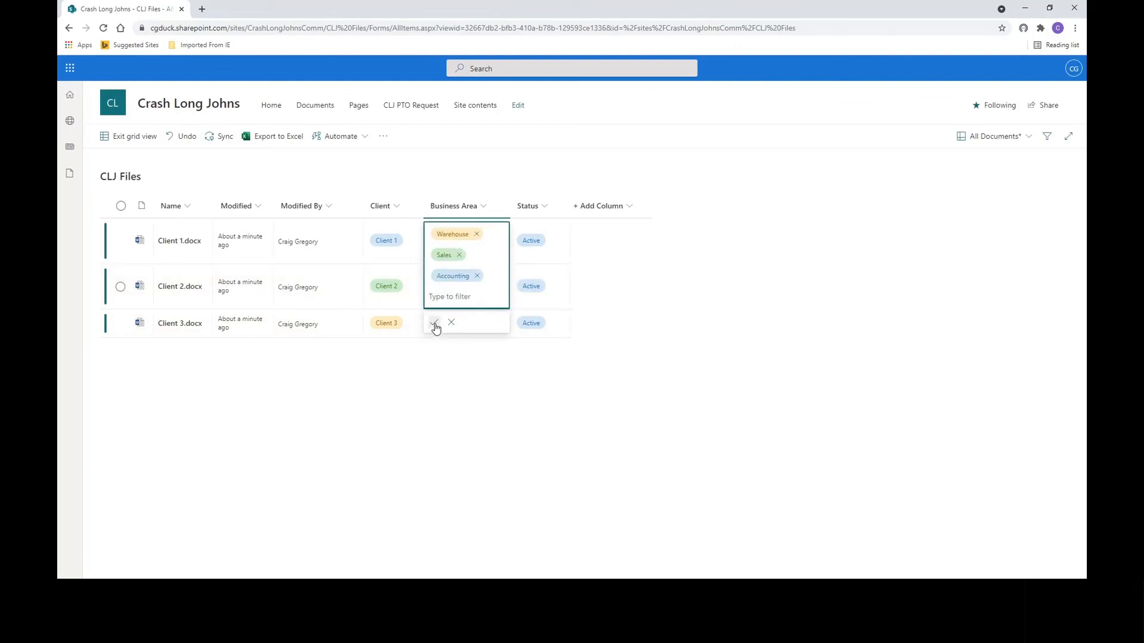
click(435, 324)
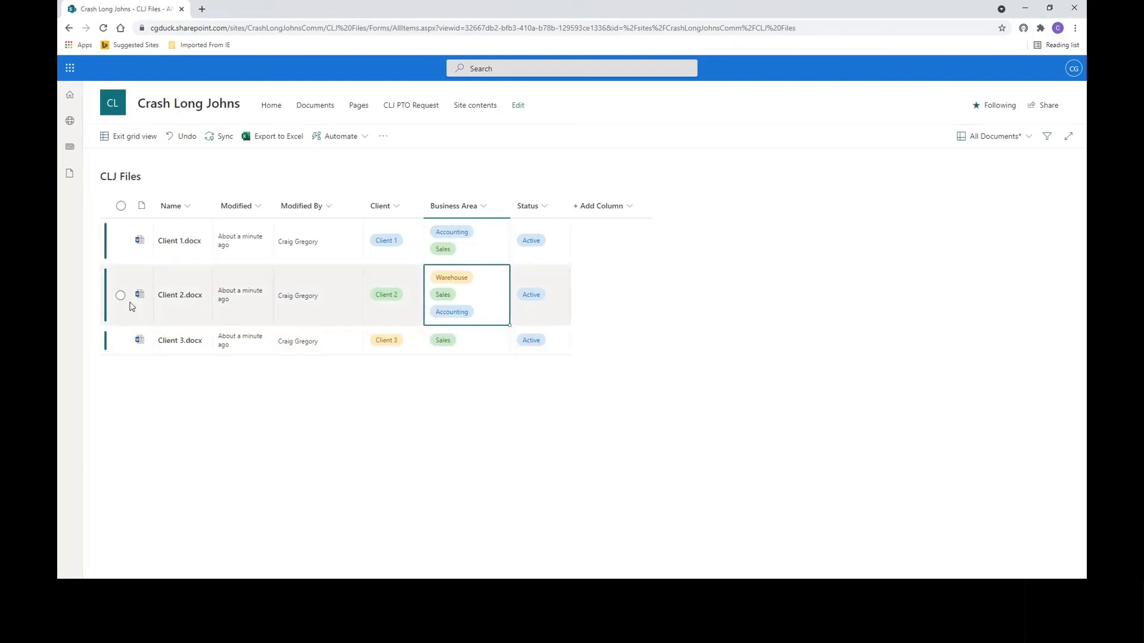
click(125, 138)
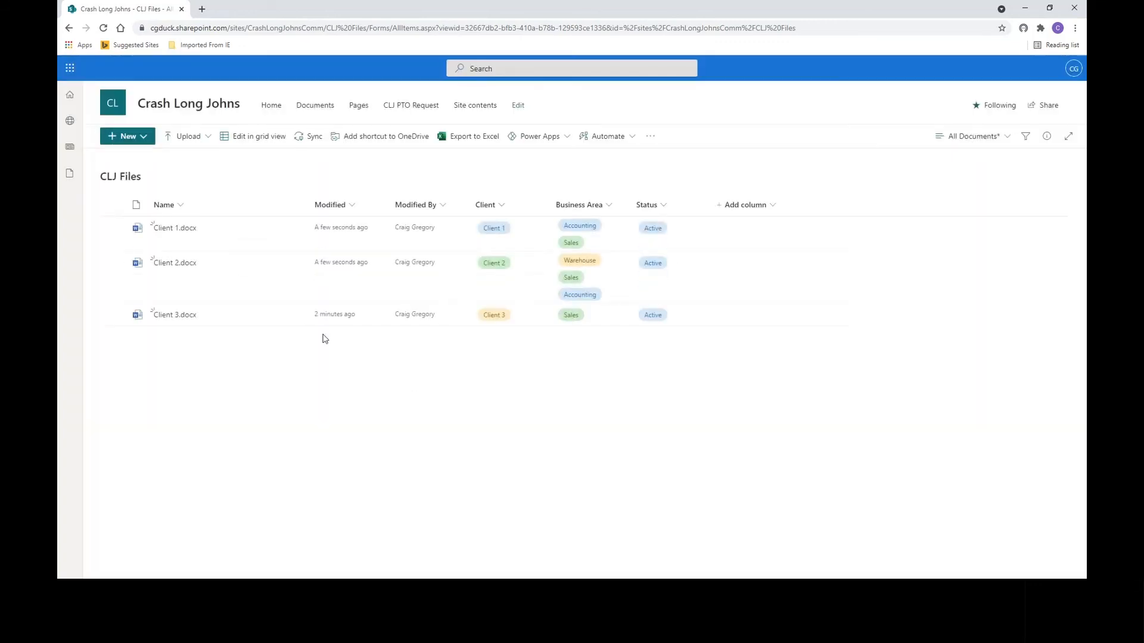
- Examine the Client and Business Area properties in the details of Client 2.docx, and close the details
click(113, 263)
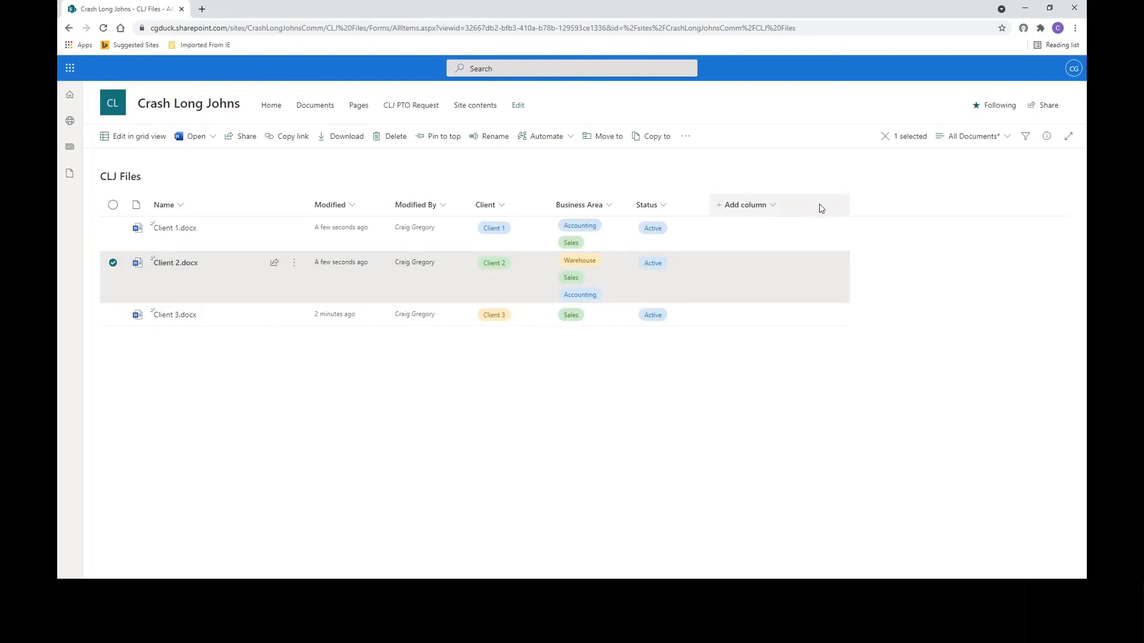
click(1047, 138)
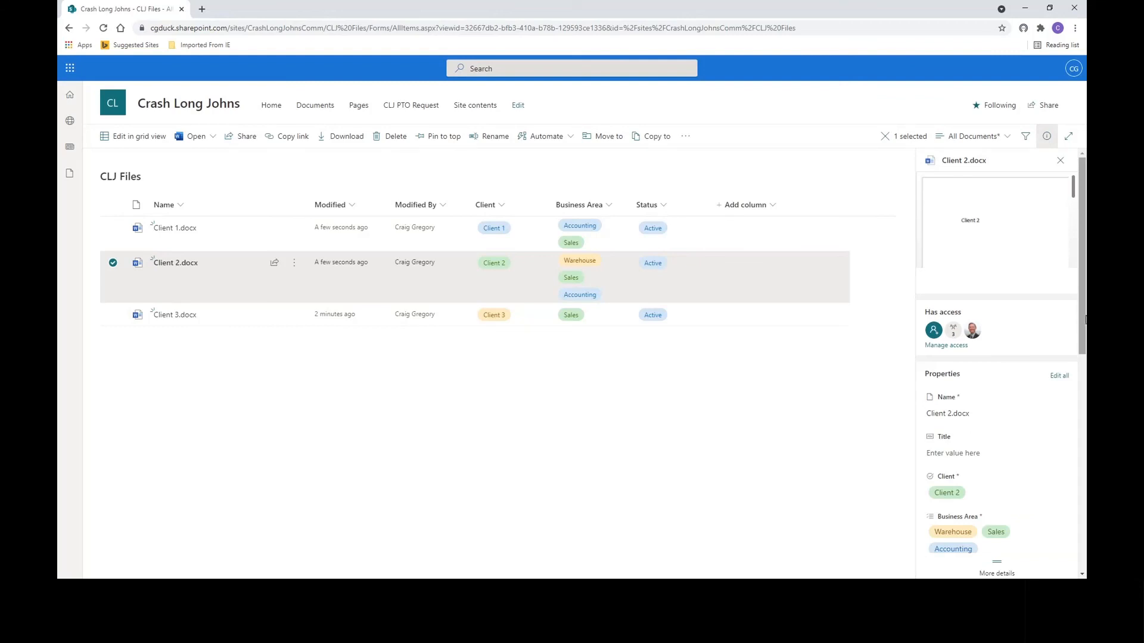
scroll(1013, 298, down, 5)
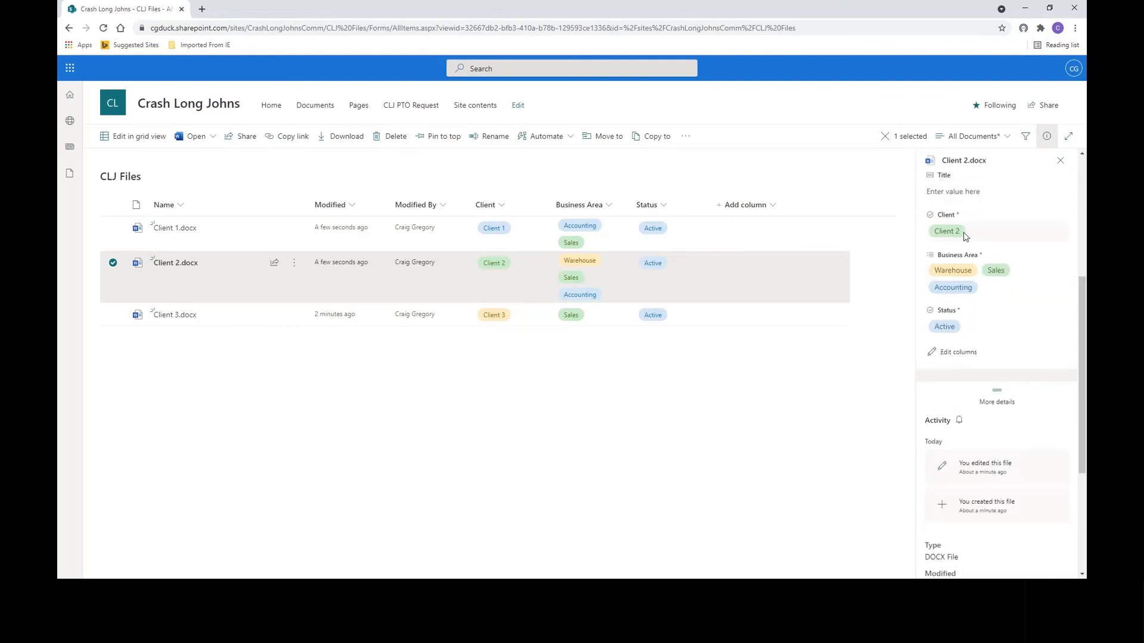
click(1083, 163)
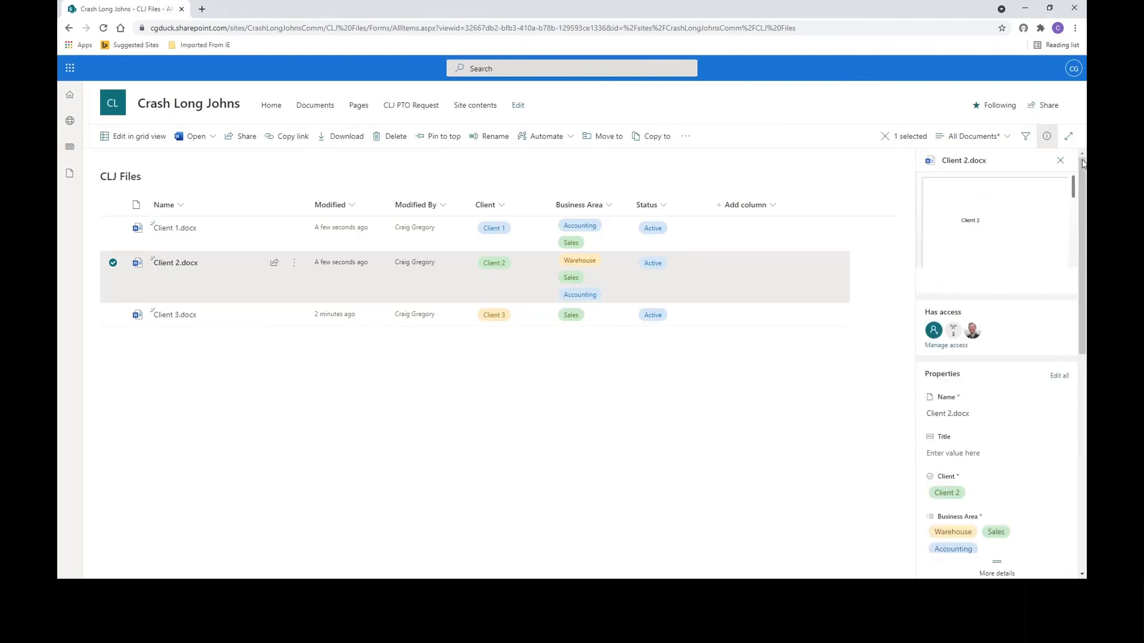
click(1047, 136)
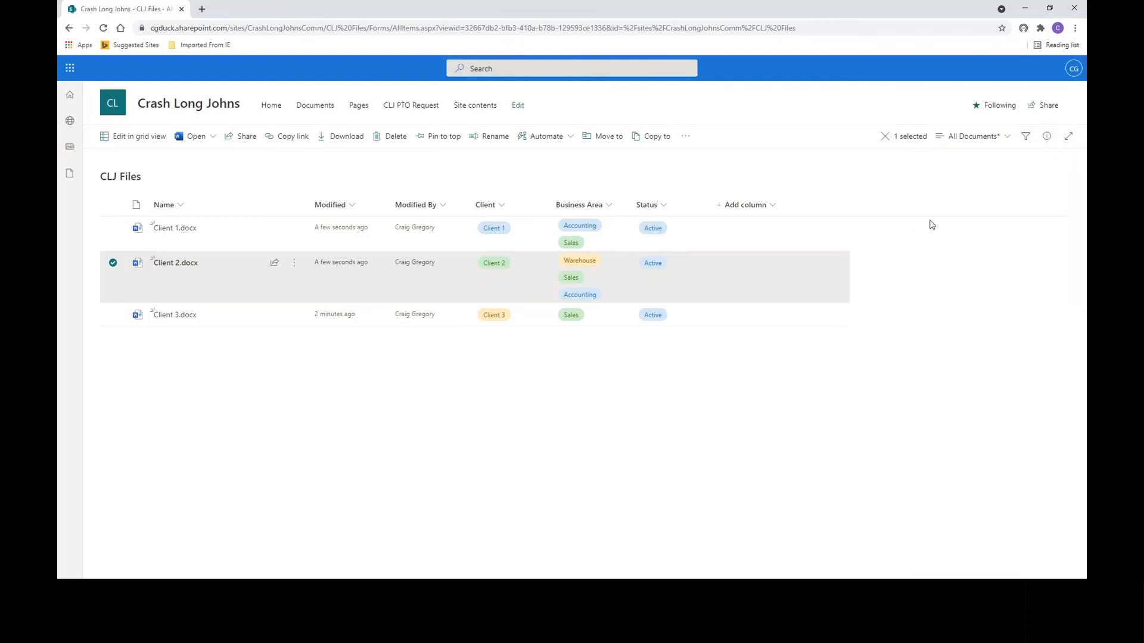
- Filter the library's Business Area column by "Sales"
click(610, 207)
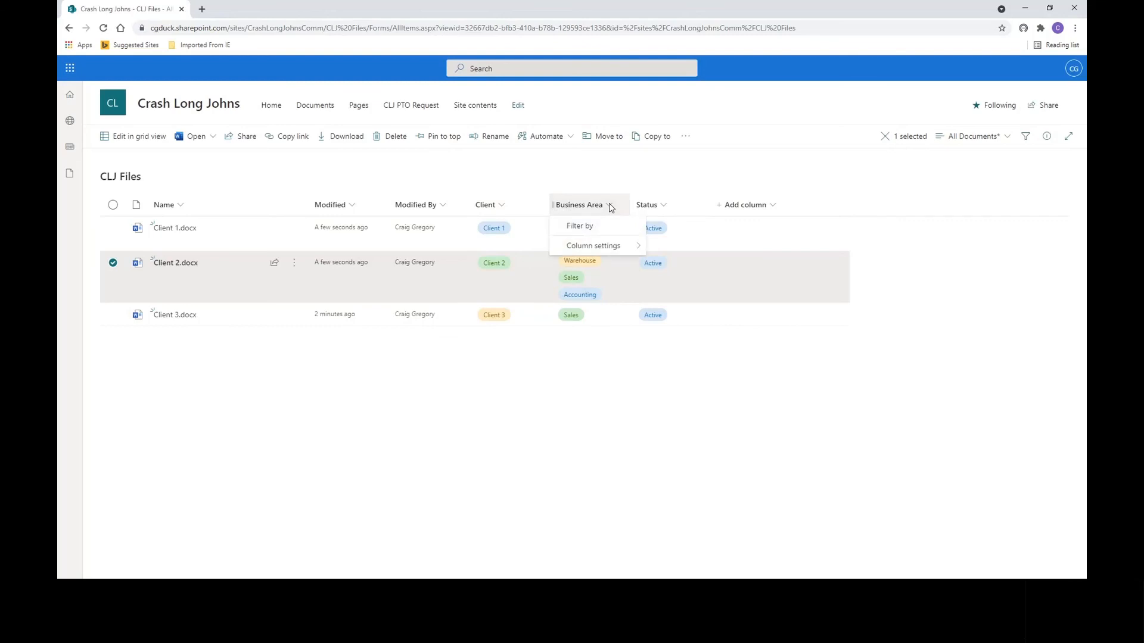
click(607, 225)
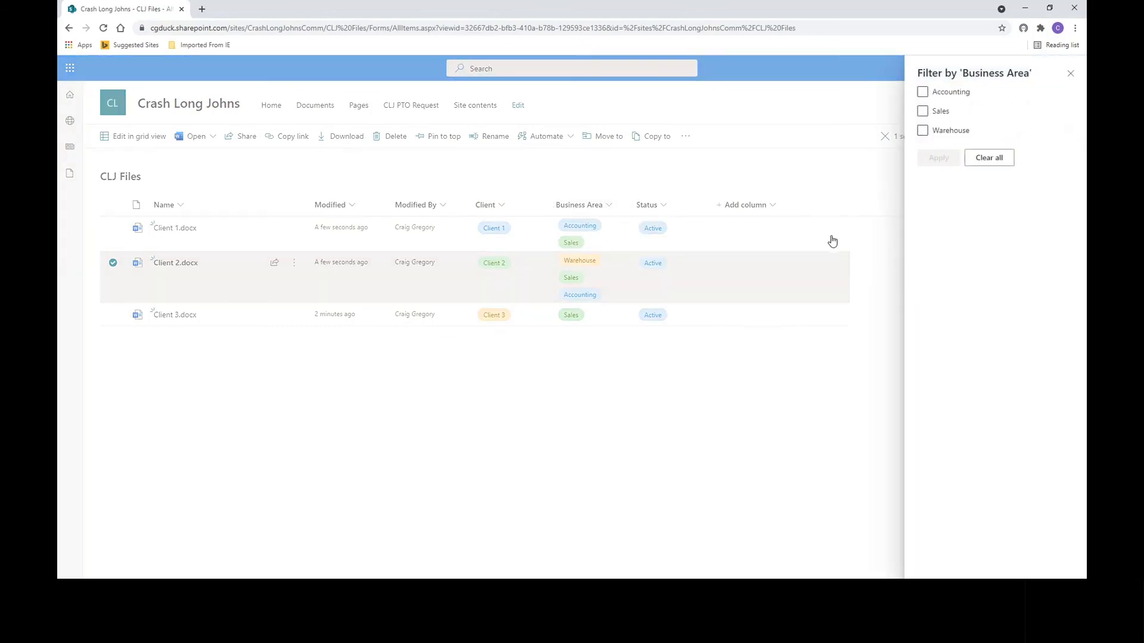
click(938, 158)
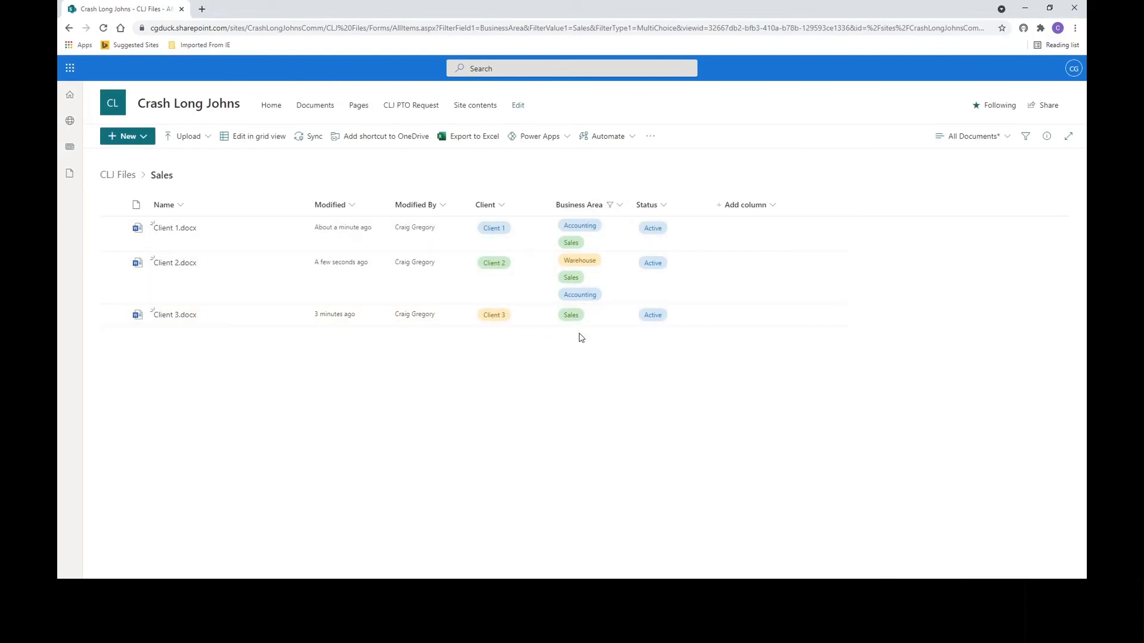
- Switch the Business Area filter from "Sales" to "Accounting" only
click(620, 206)
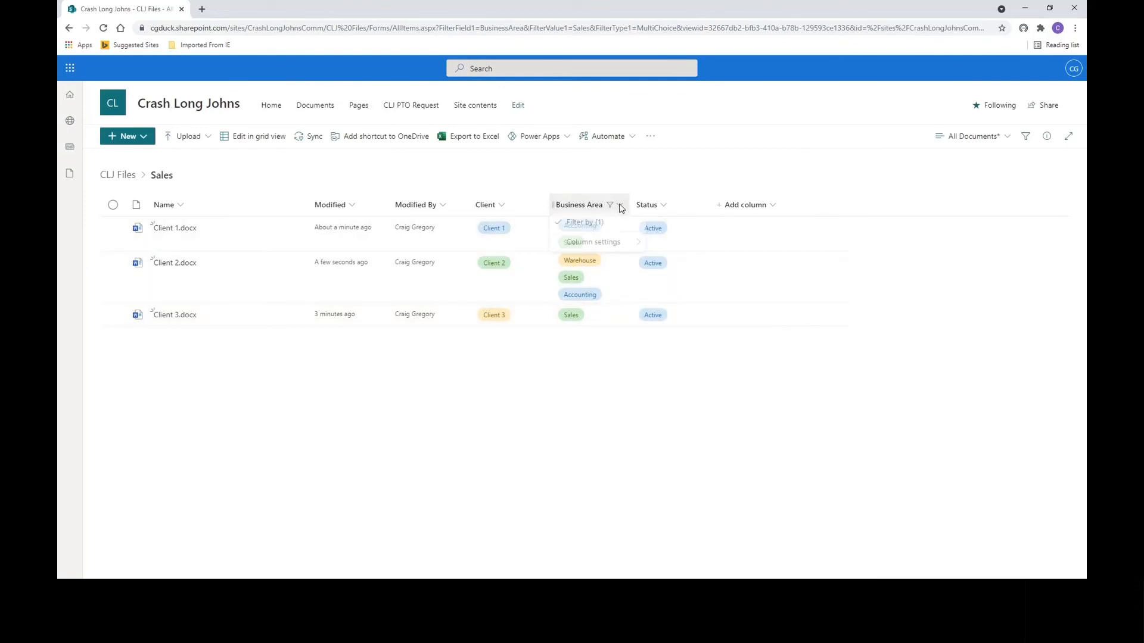
click(598, 224)
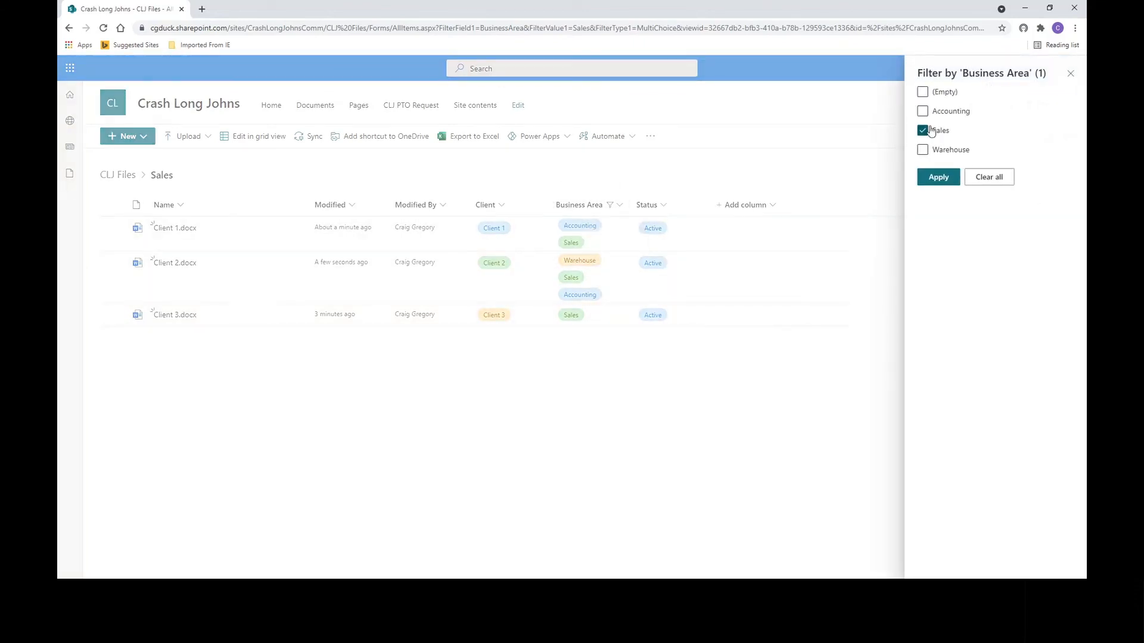
click(922, 111)
click(922, 131)
click(938, 178)
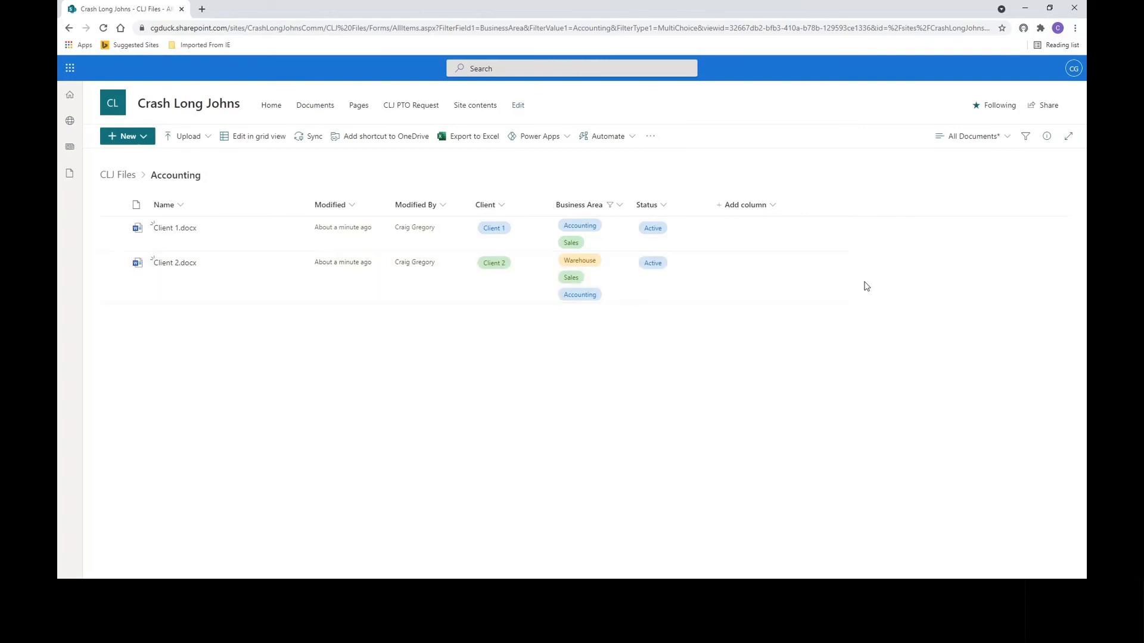
- Switch the Business Area filter to "Warehouse" only, with "Accounting" deselected
click(609, 205)
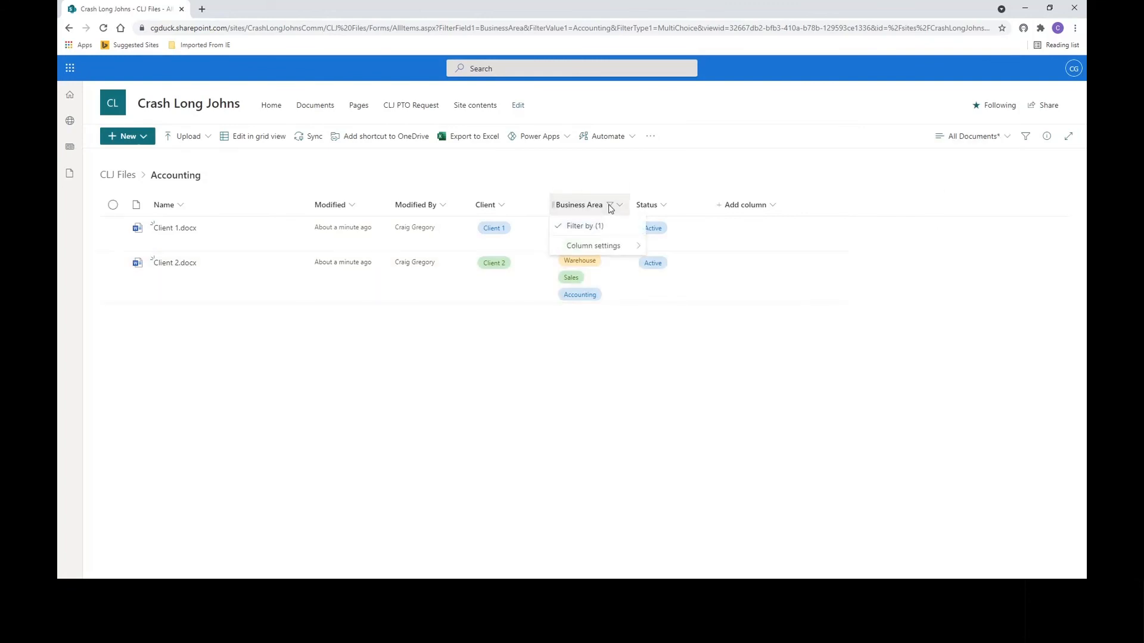
click(616, 230)
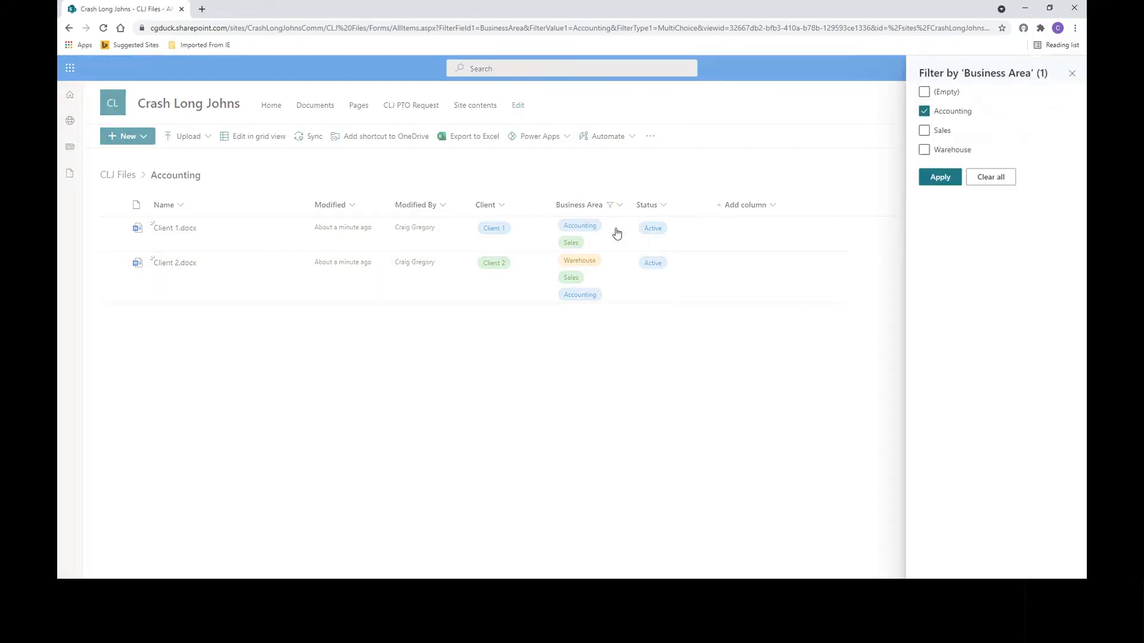
click(924, 150)
click(924, 113)
click(937, 179)
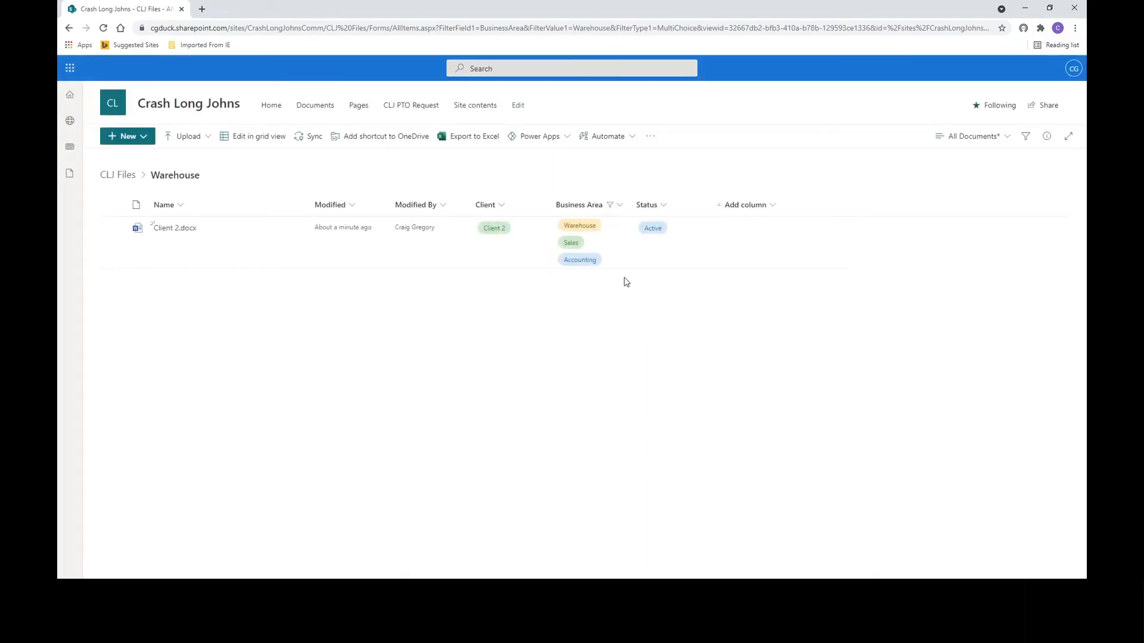
- Remove the "Warehouse" filter from the Business Area column to list all library files
click(600, 208)
click(601, 230)
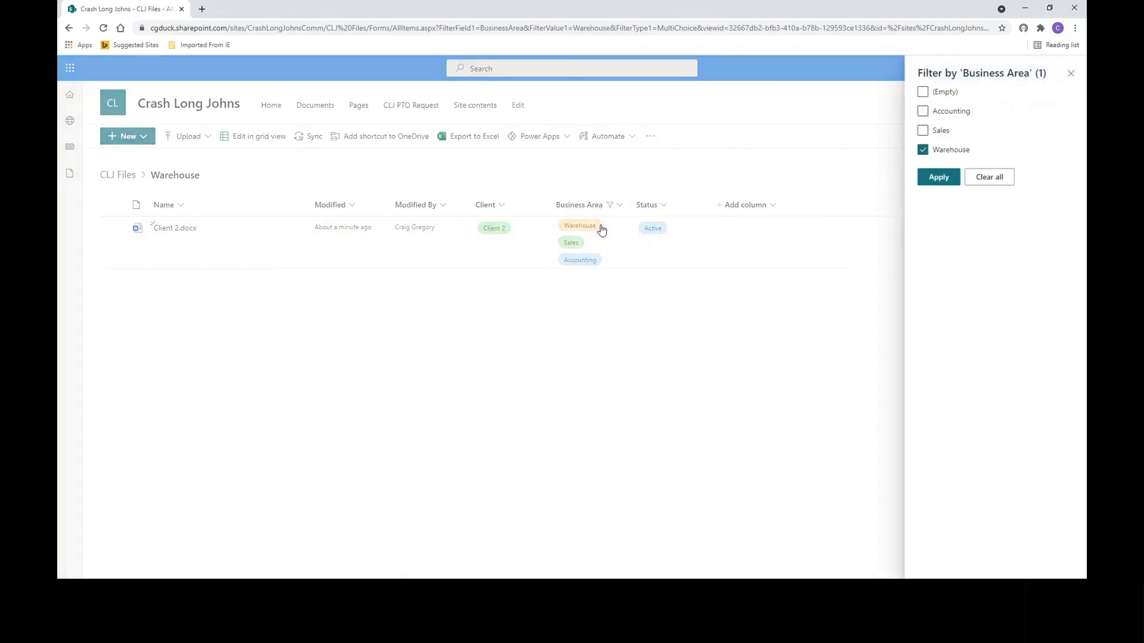
click(923, 150)
click(937, 178)
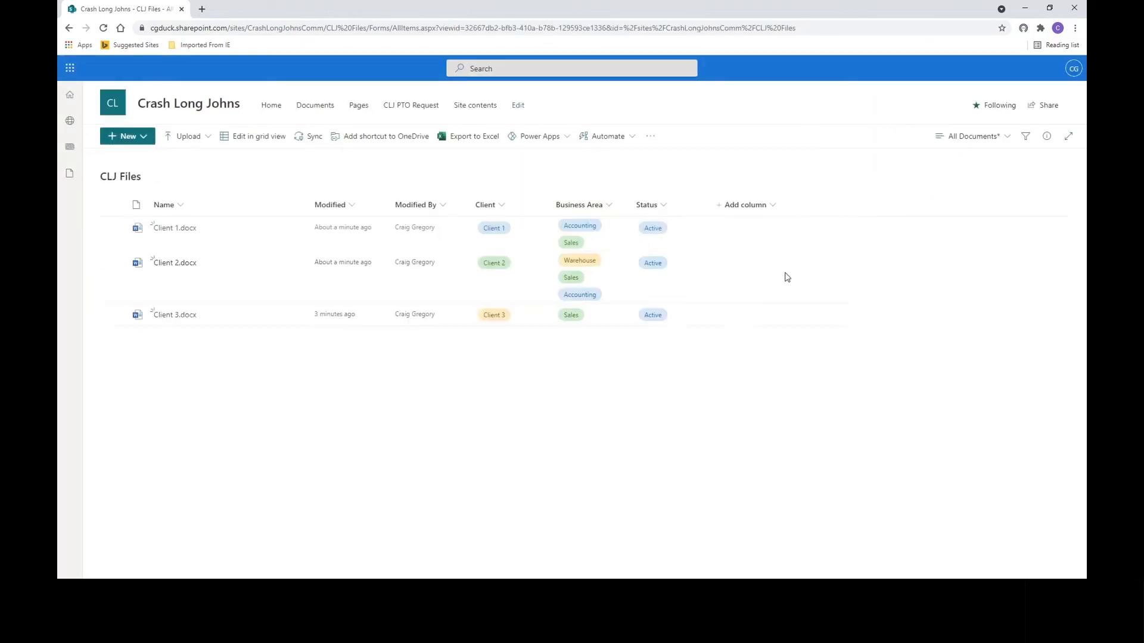